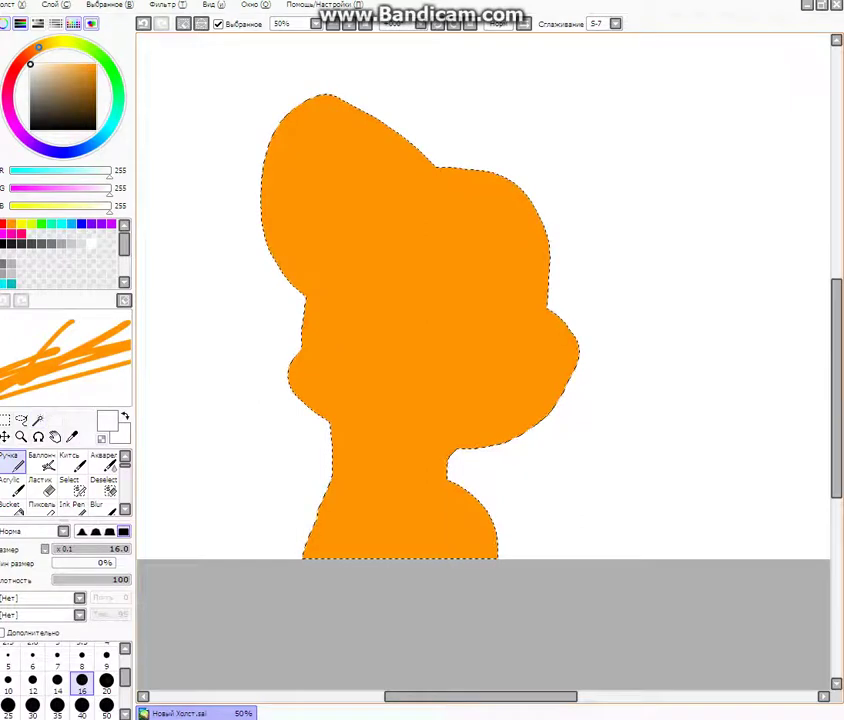
Step: Paint a dark brown (RGB 171, 98, 1) shadow band across the base of the ear with the pen at size 40
left_click_drag(82, 72, 97, 87)
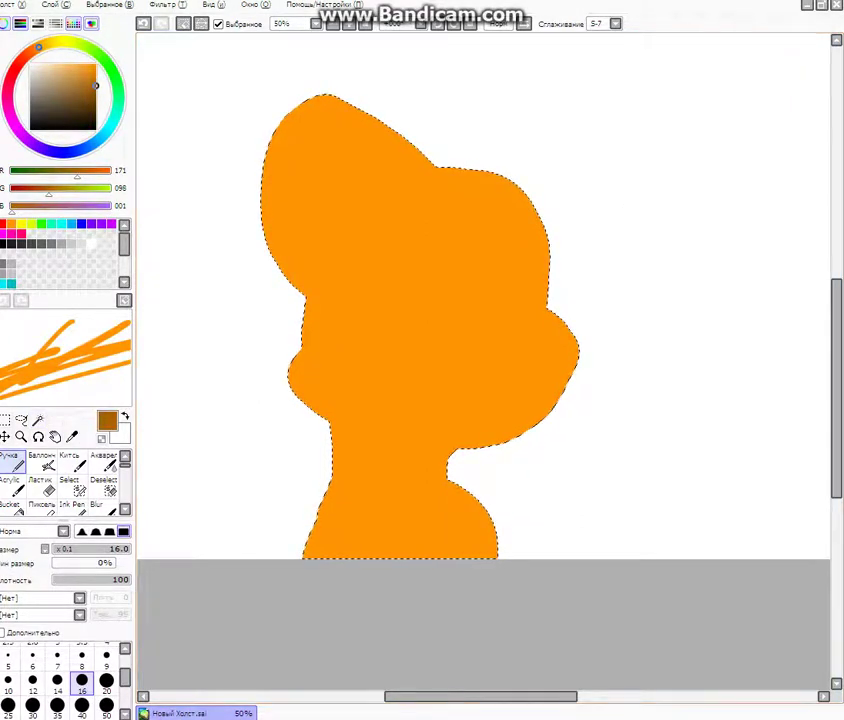
scroll(514, 338, "down", 1)
scroll(514, 338, "up", 2)
left_click(82, 706)
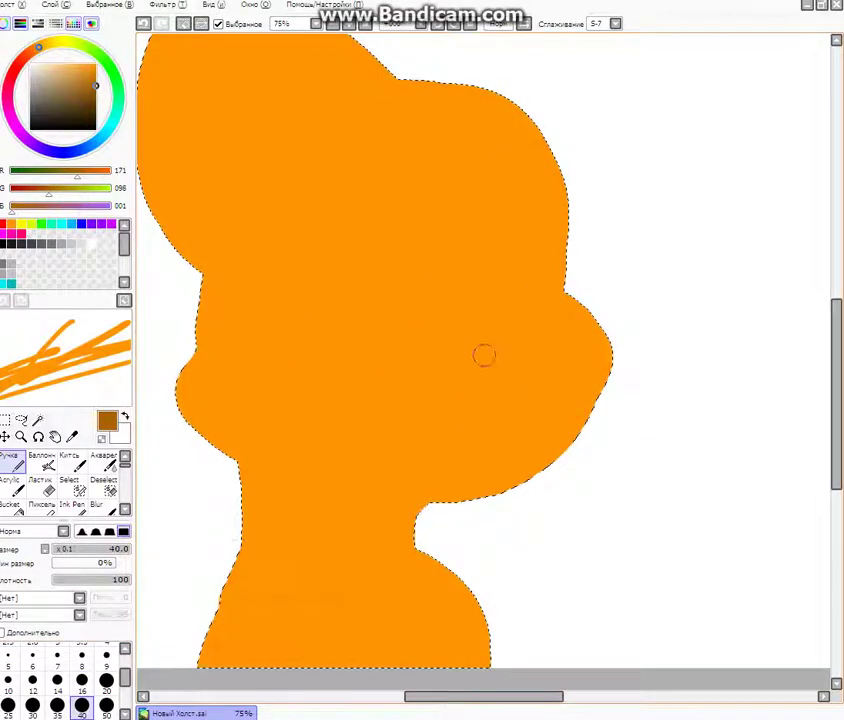
scroll(500, 270, "down", 2)
scroll(440, 164, "up", 3)
left_click(492, 190)
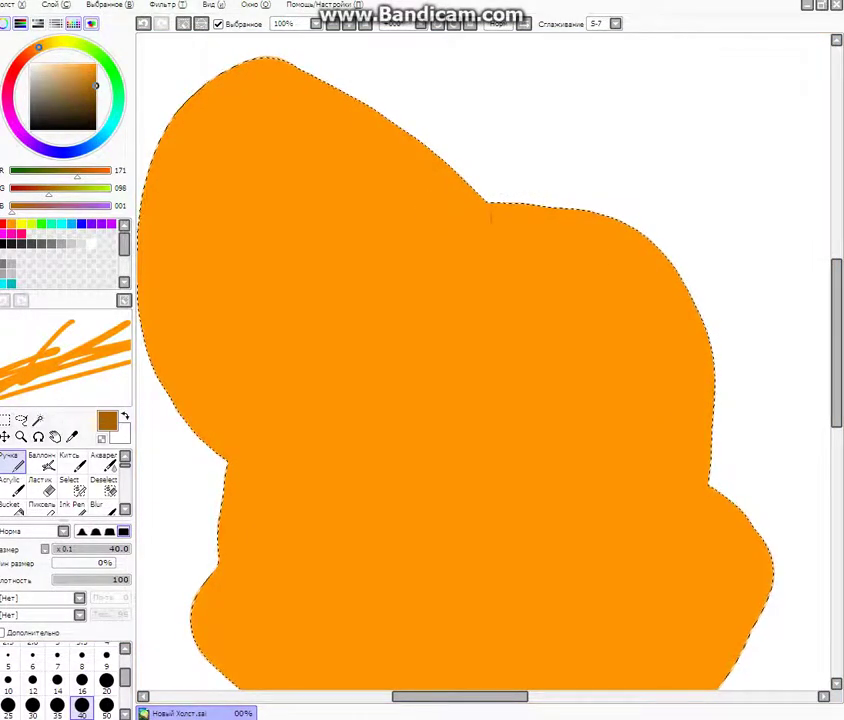
mouse_move(500, 195)
left_mouse_down()
mouse_move(462, 198)
mouse_move(362, 316)
mouse_move(330, 382)
mouse_move(435, 178)
mouse_move(491, 178)
left_mouse_up()
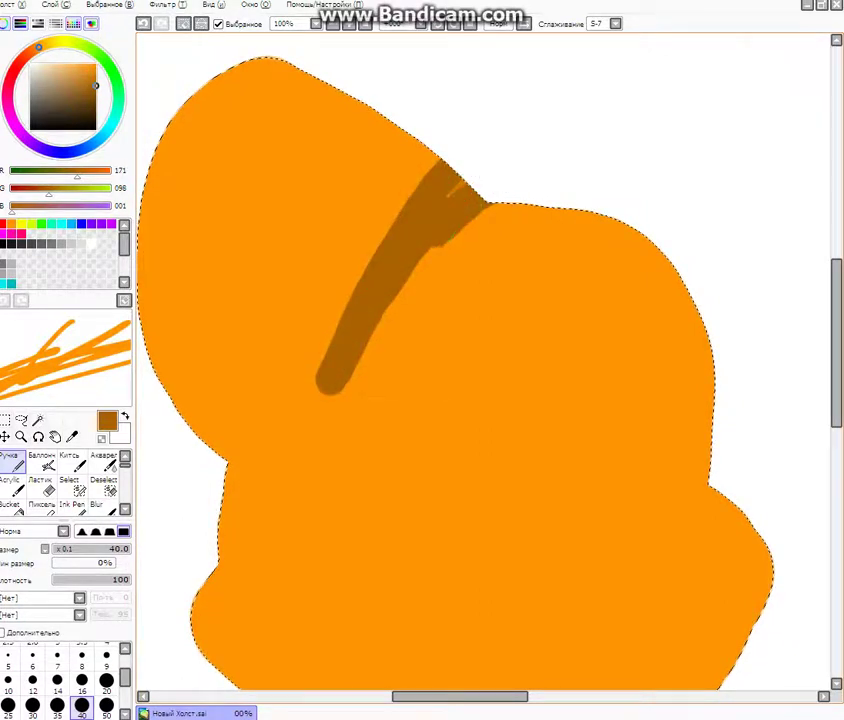
mouse_move(410, 240)
left_mouse_down()
mouse_move(208, 473)
mouse_move(455, 125)
mouse_move(210, 350)
mouse_move(176, 430)
mouse_move(400, 130)
mouse_move(201, 433)
left_mouse_up()
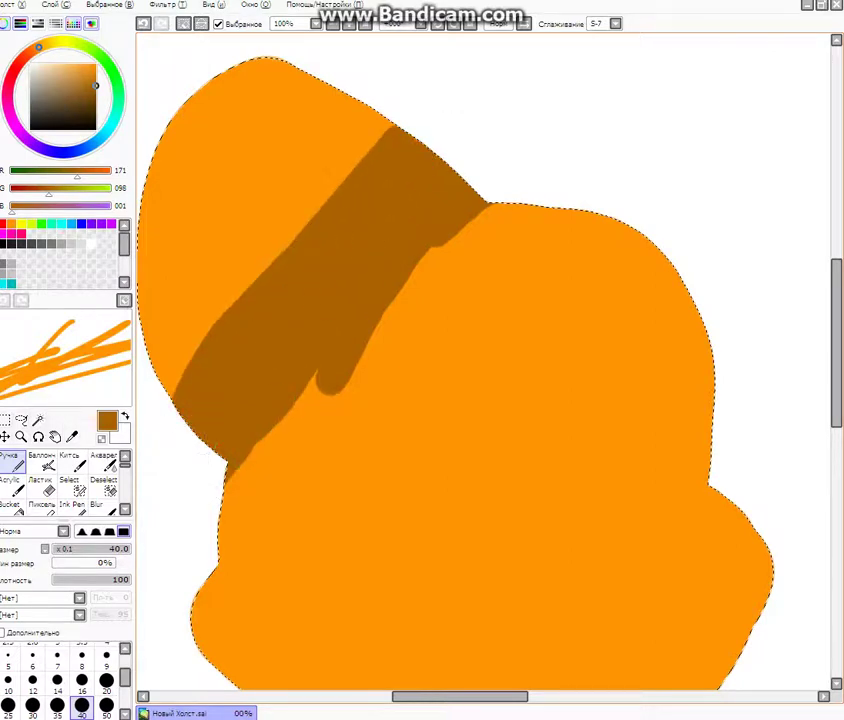
Step: Paint a narrow brown shadow strip along the back edge of the head, just below the ear
scroll(463, 187, "down", 3)
scroll(473, 410, "up", 2)
scroll(393, 335, "down", 1)
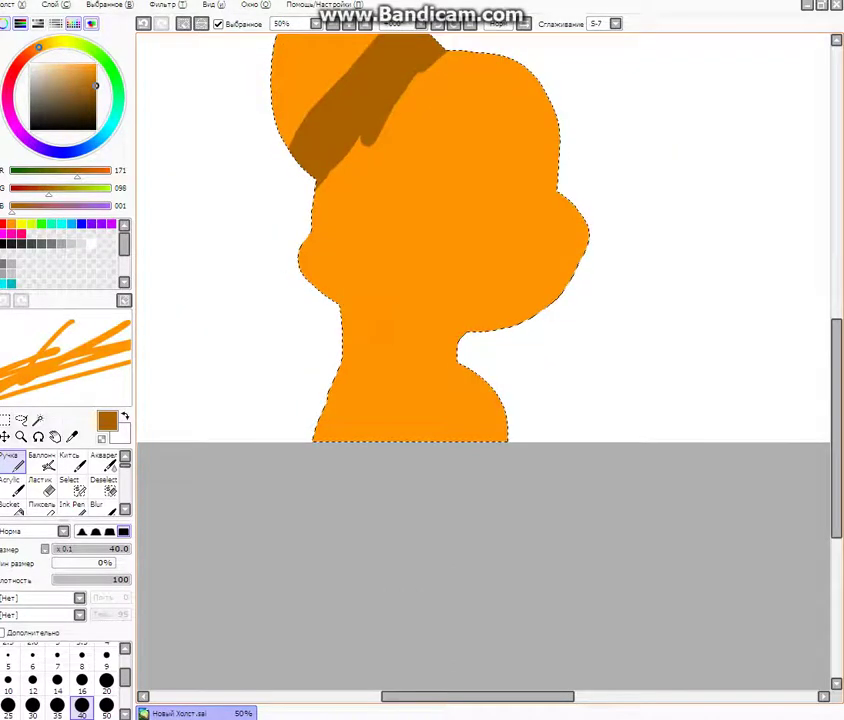
scroll(317, 213, "up", 3)
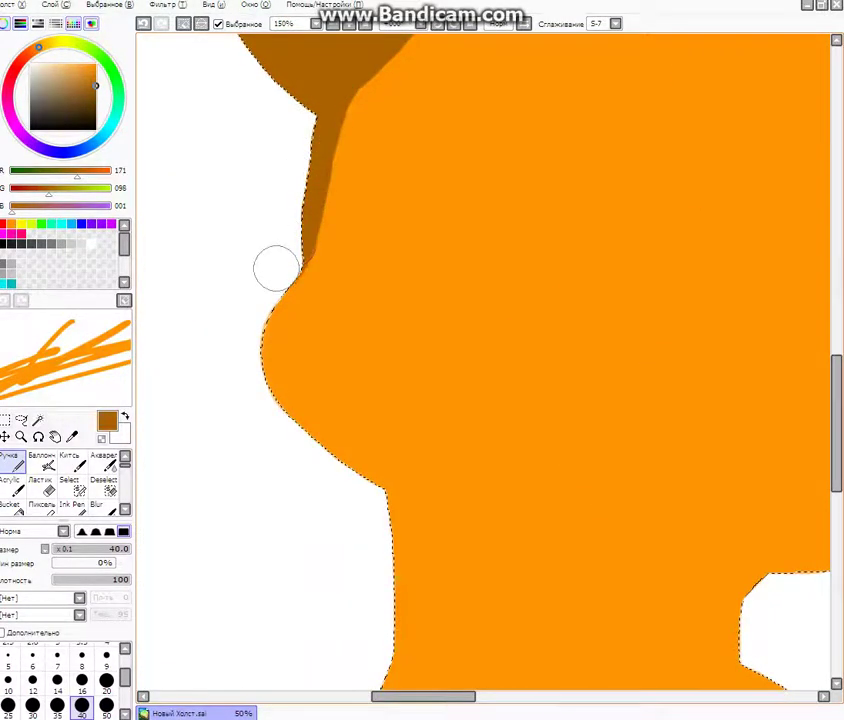
Step: Paint a wide brown shadow band across the neck, directly beneath the jaw
scroll(375, 456, "down", 2)
scroll(288, 499, "up", 4)
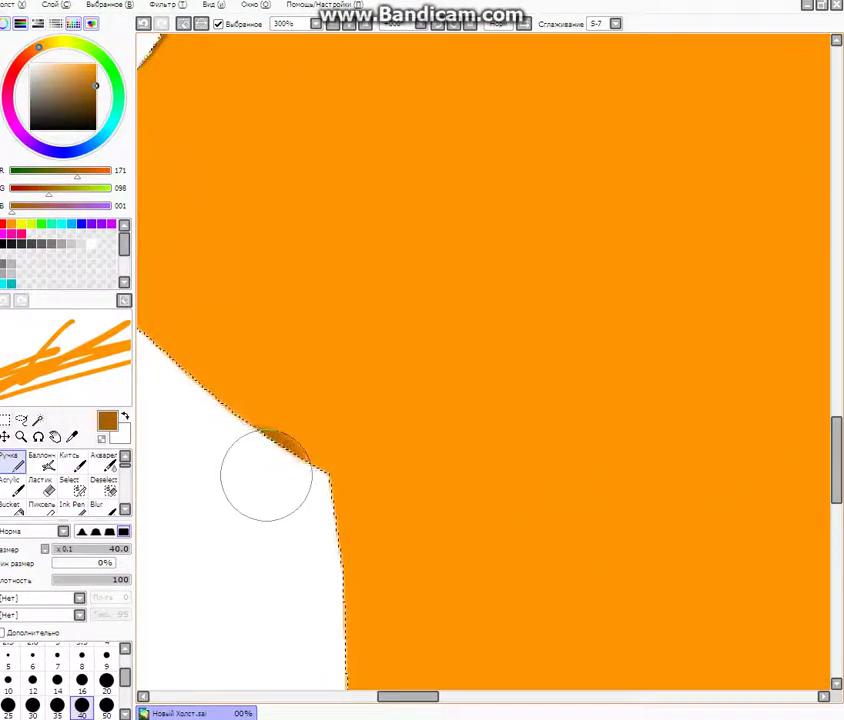
left_click_drag(266, 475, 840, 620)
scroll(325, 485, "down", 4)
scroll(509, 520, "up", 2)
mouse_move(527, 553)
left_mouse_down()
mouse_move(466, 538)
mouse_move(535, 573)
mouse_move(146, 502)
mouse_move(610, 628)
mouse_move(148, 535)
left_mouse_up()
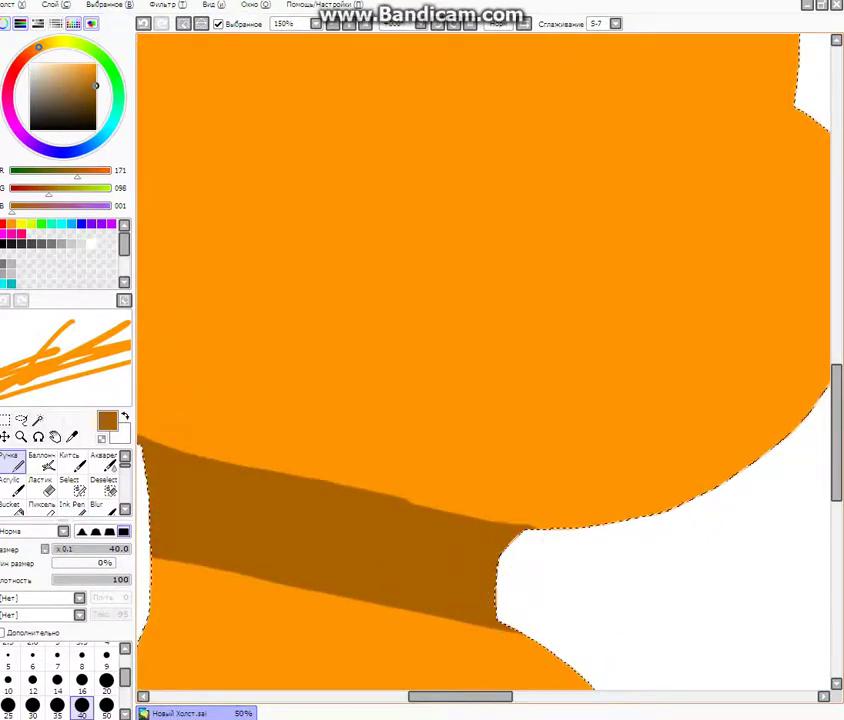
Step: Paint a small pointed brown shadow on the lower edge of the rear cheek with the pen at size 7
scroll(200, 524, "down", 2)
scroll(599, 496, "down", 3)
scroll(578, 486, "up", 4)
scroll(362, 428, "down", 2)
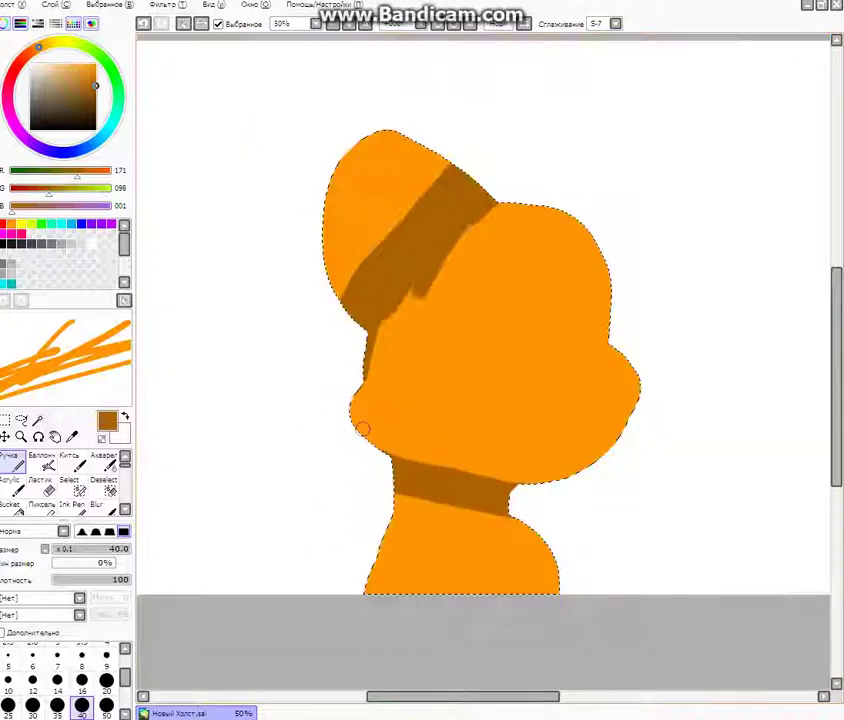
scroll(362, 428, "up", 4)
left_click(57, 660)
scroll(367, 516, "down", 2)
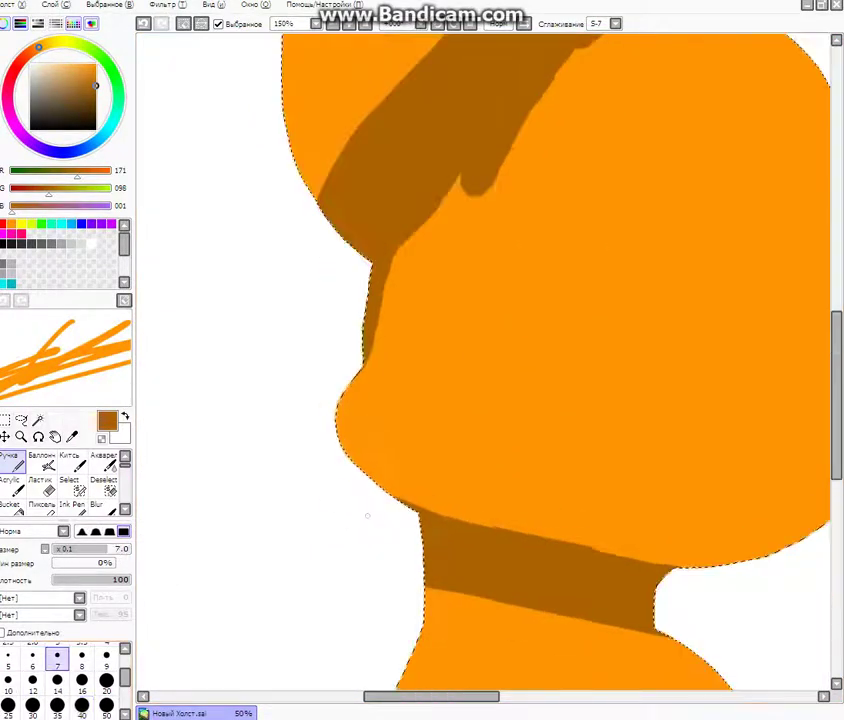
scroll(367, 516, "up", 2)
left_click_drag(352, 484, 448, 458)
left_click_drag(330, 457, 465, 400)
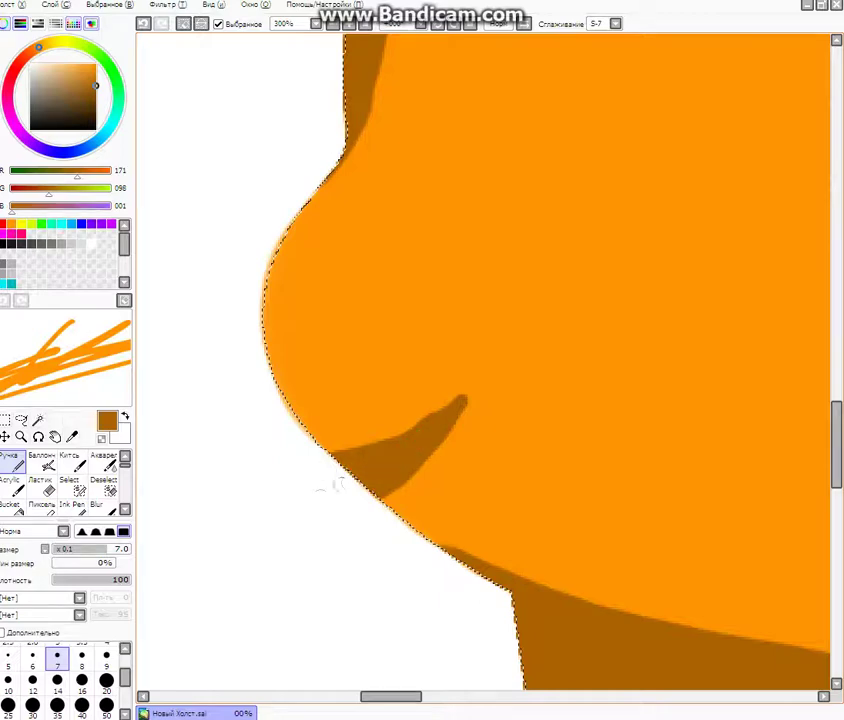
Step: Paint a curved brown shadow in the crease between forehead and front cheek with the pen at size 14, smoothing its outline
scroll(330, 487, "down", 5)
scroll(462, 399, "up", 3)
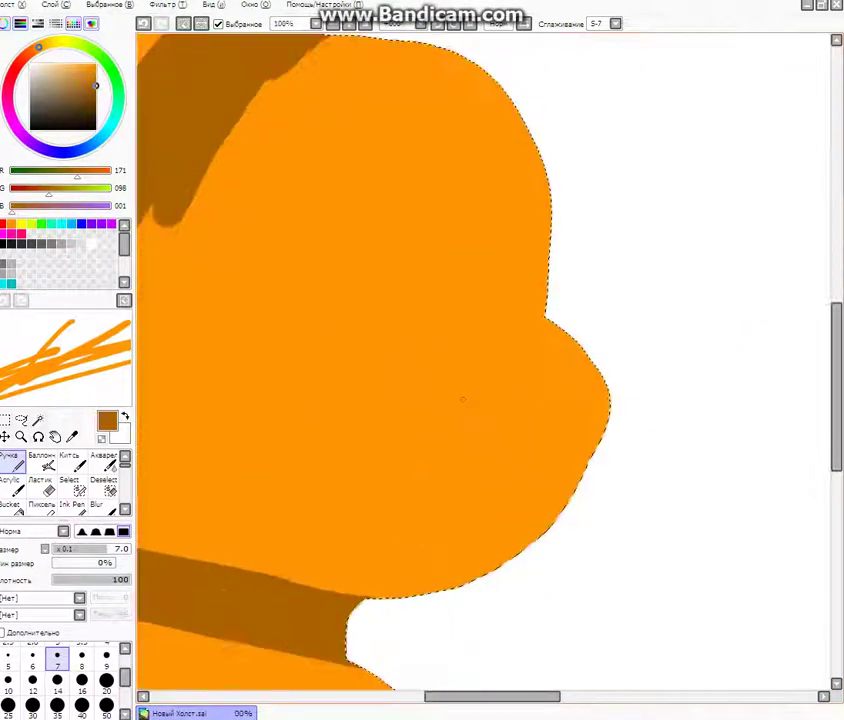
scroll(462, 399, "down", 1)
left_click(57, 684)
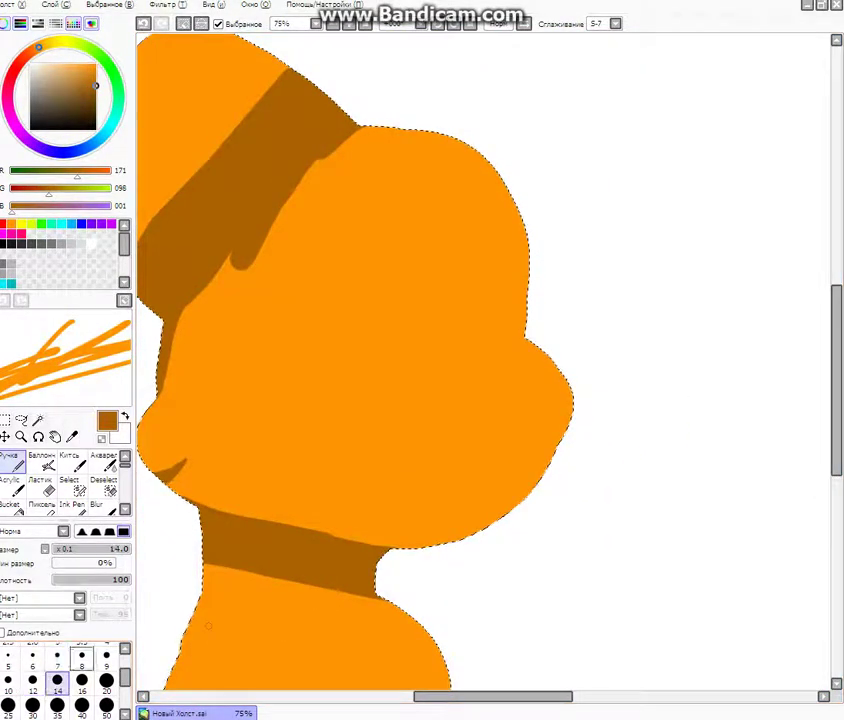
scroll(360, 496, "down", 3)
scroll(380, 477, "up", 3)
scroll(499, 412, "up", 3)
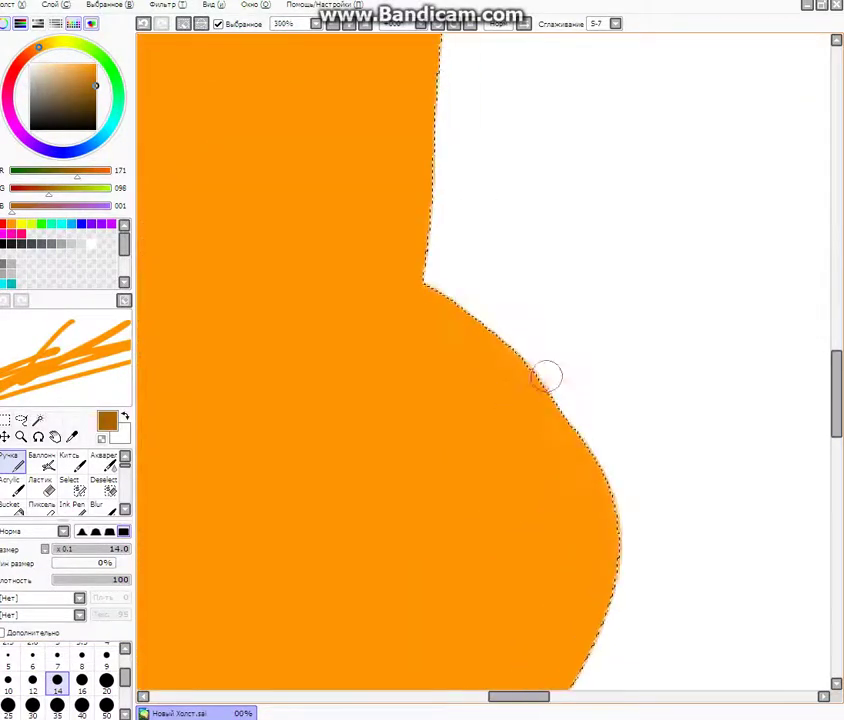
mouse_move(544, 375)
left_mouse_down()
mouse_move(437, 556)
mouse_move(510, 338)
mouse_move(425, 595)
mouse_move(390, 600)
mouse_move(386, 575)
mouse_move(437, 497)
left_mouse_up()
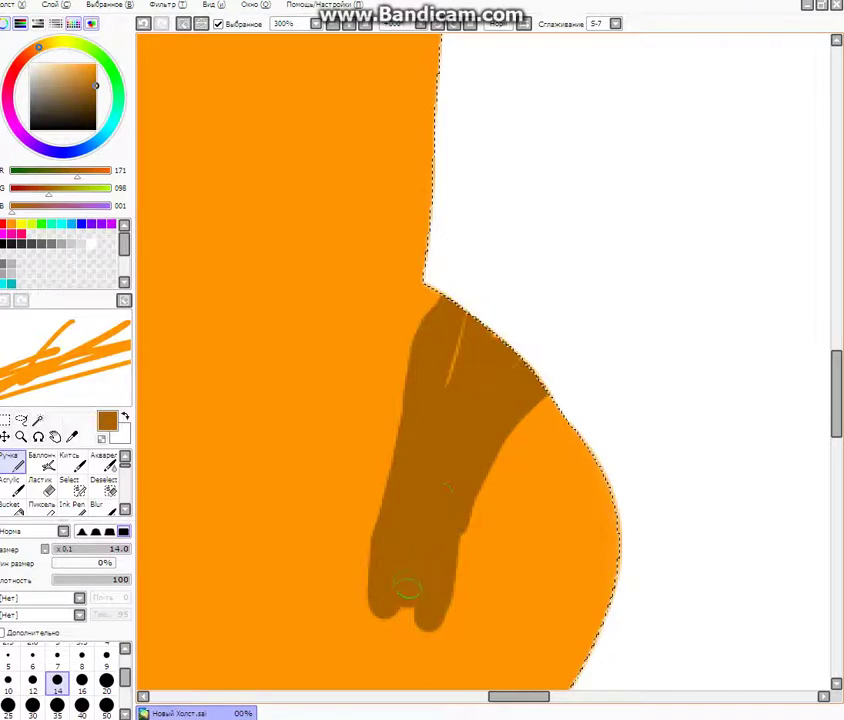
mouse_move(407, 588)
left_mouse_down()
mouse_move(336, 551)
mouse_move(422, 263)
left_mouse_up()
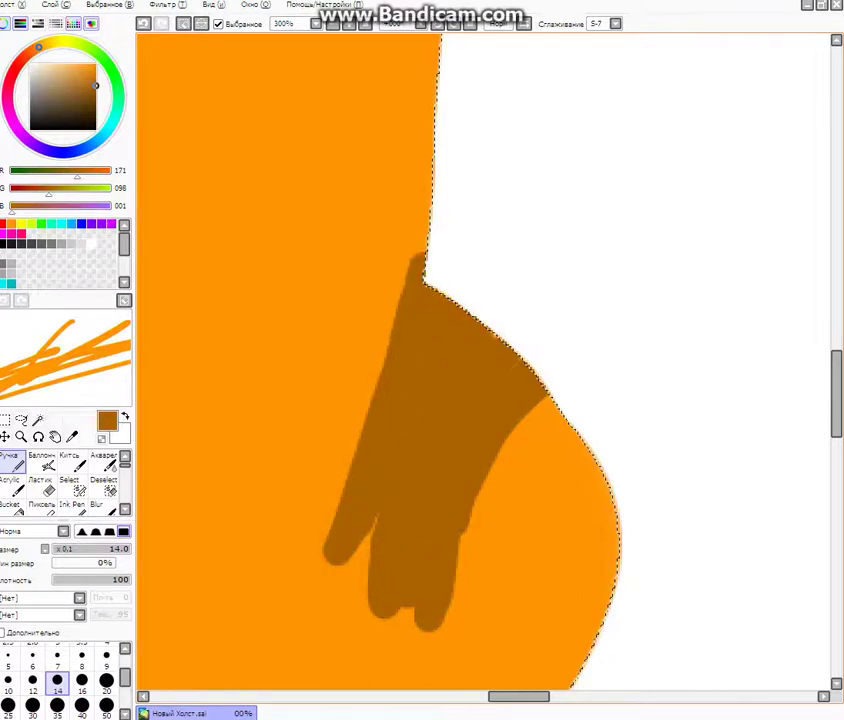
mouse_move(406, 383)
left_mouse_down()
mouse_move(445, 256)
mouse_move(416, 239)
mouse_move(469, 65)
mouse_move(440, 45)
mouse_move(330, 305)
left_mouse_up()
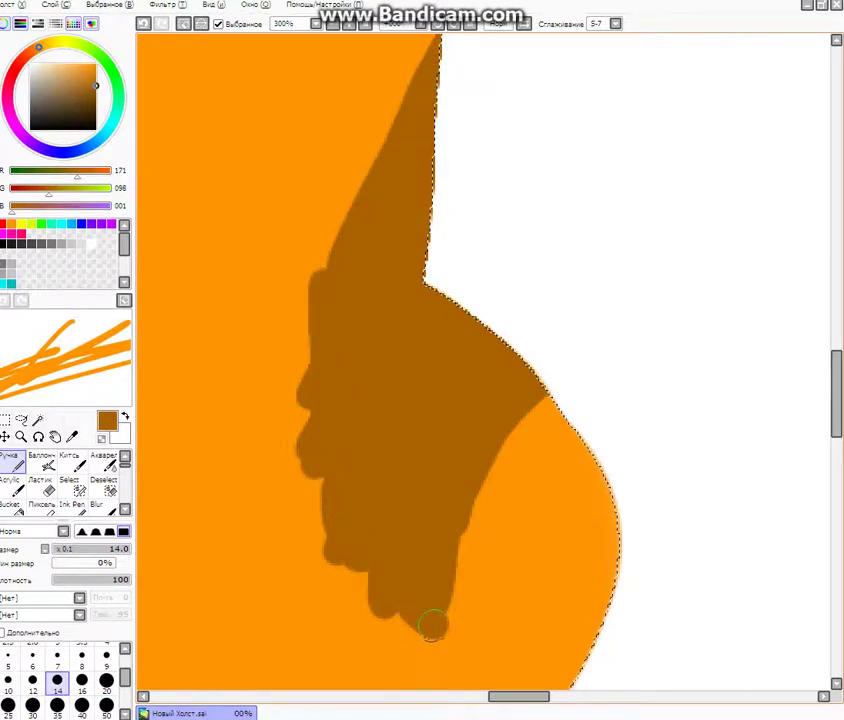
mouse_move(433, 625)
left_mouse_down()
mouse_move(309, 562)
mouse_move(271, 400)
mouse_move(318, 280)
mouse_move(347, 573)
left_mouse_up()
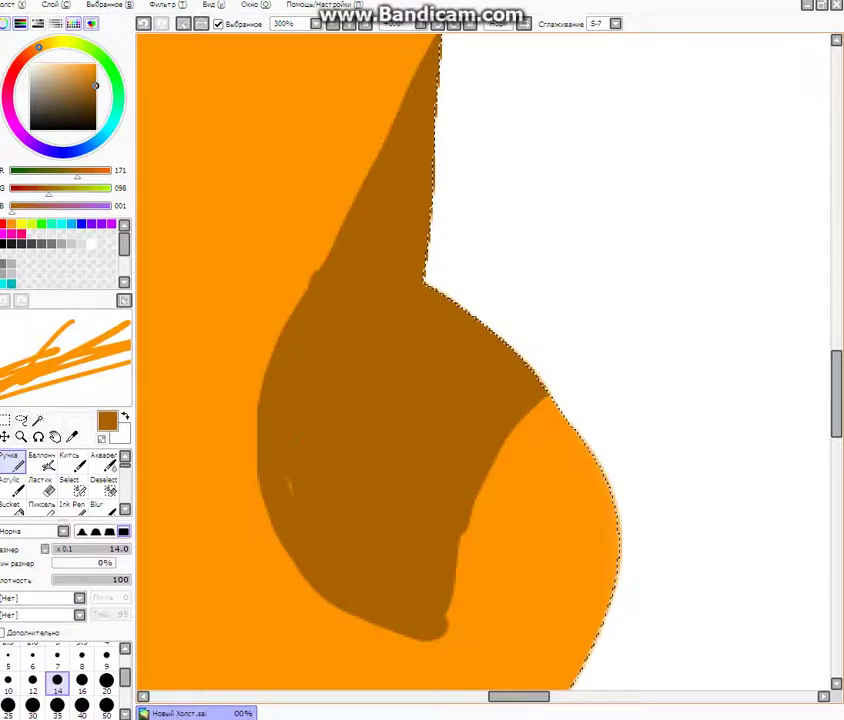
Step: Paint a small wedge-shaped brown shadow on the lower edge of the front cheek
scroll(396, 365, "down", 5)
scroll(392, 435, "up", 2)
scroll(384, 457, "down", 2)
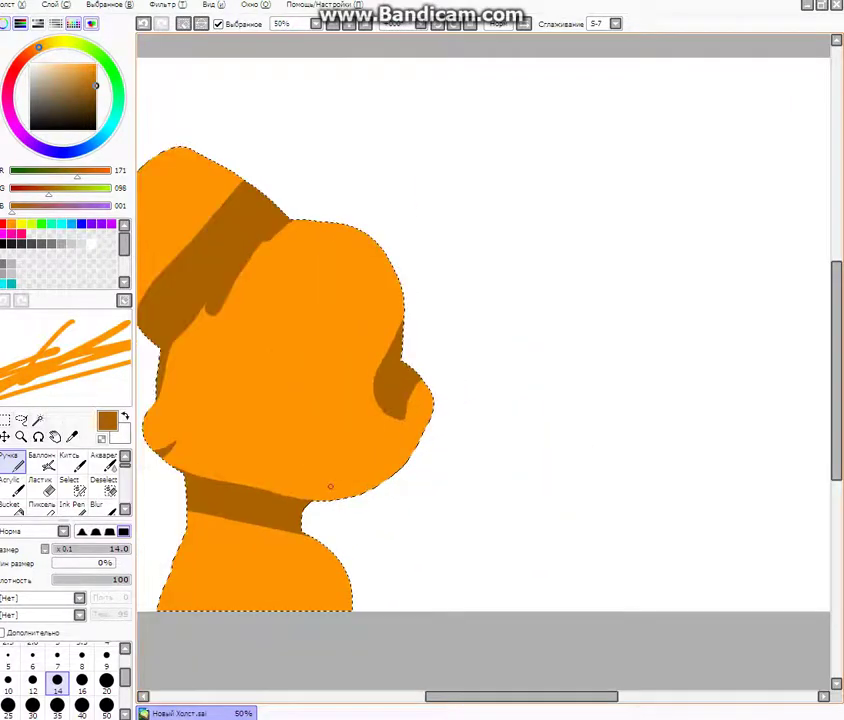
scroll(330, 487, "up", 4)
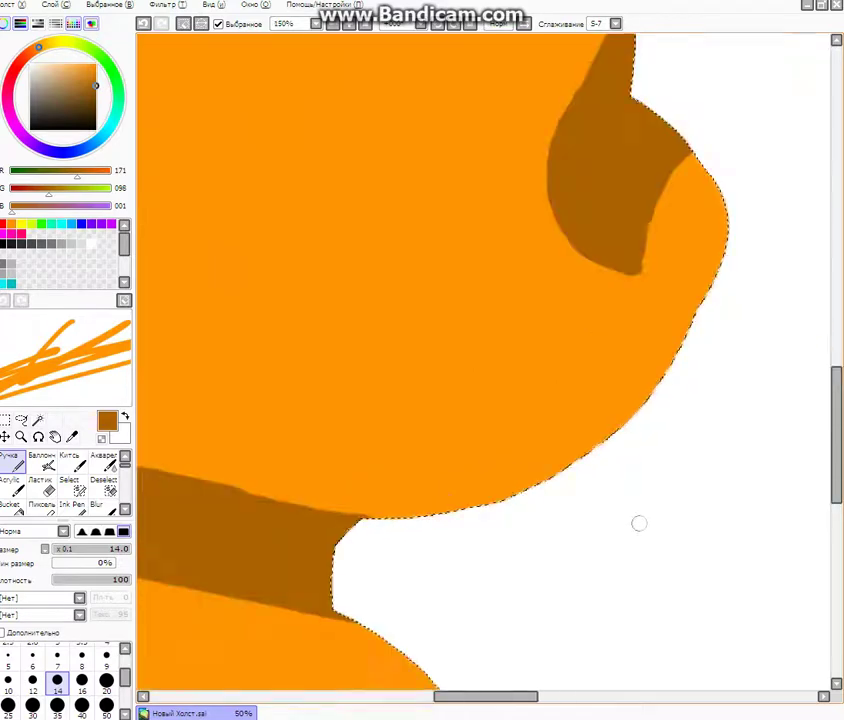
scroll(639, 523, "down", 2)
scroll(571, 469, "up", 3)
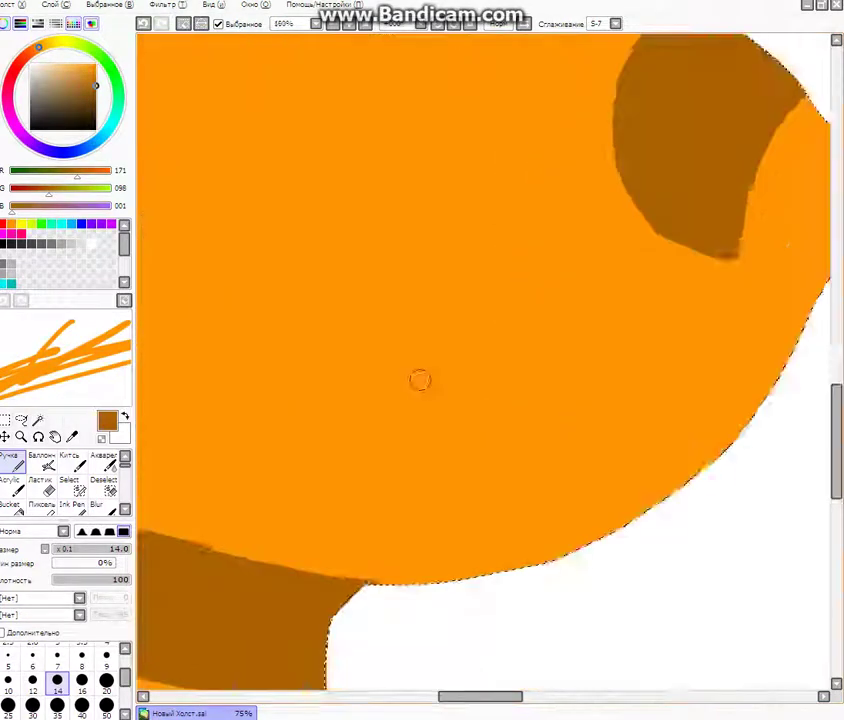
scroll(420, 380, "up", 3)
mouse_move(600, 522)
left_mouse_down()
mouse_move(578, 538)
mouse_move(418, 530)
mouse_move(341, 512)
mouse_move(503, 580)
left_mouse_up()
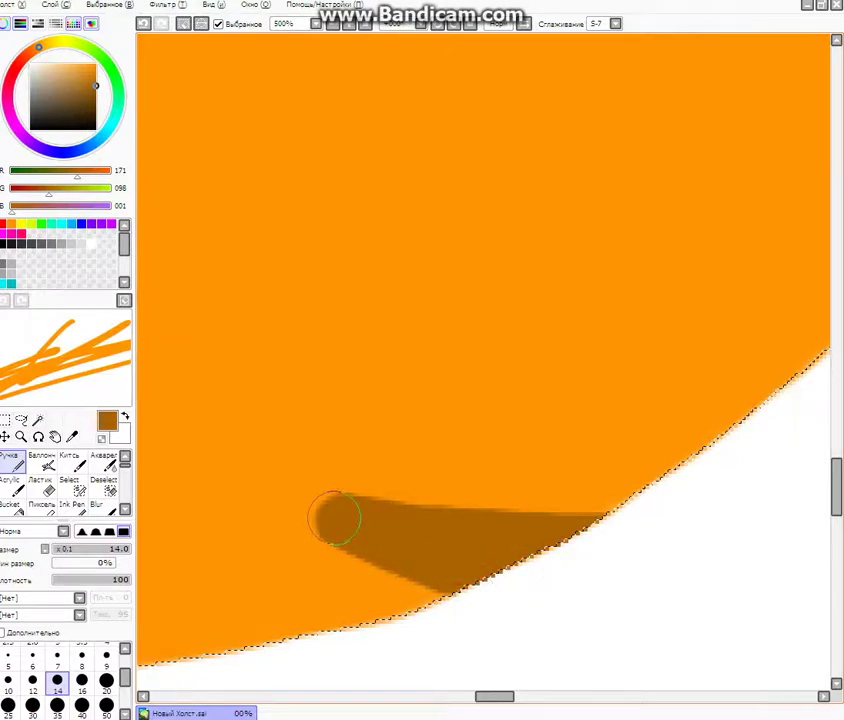
Step: Show the white eye shape and paint a brown shadow along its rear and lower edges with the pen at size 35
scroll(527, 543, "down", 6)
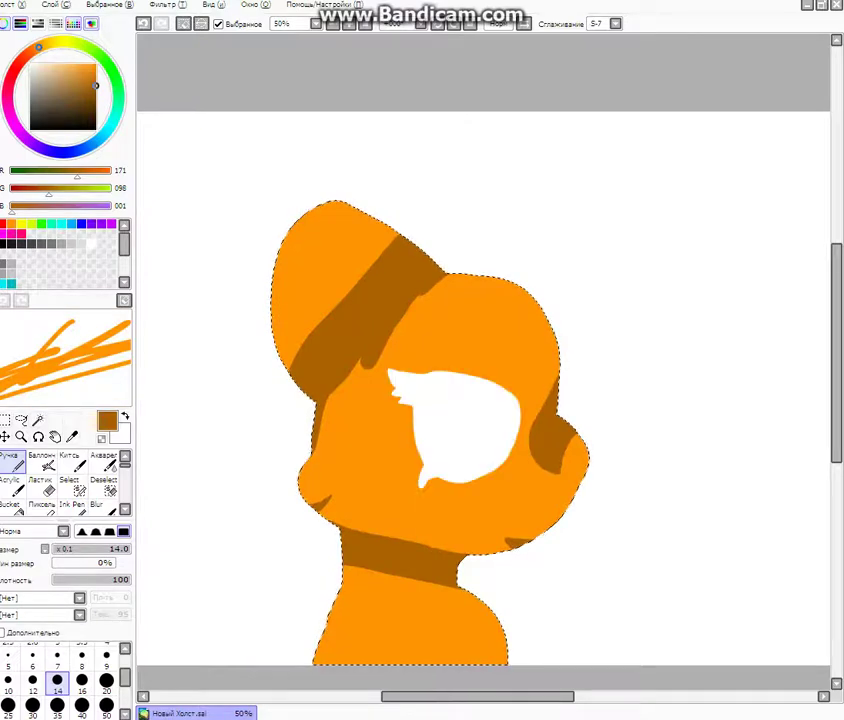
left_click(57, 705)
scroll(438, 553, "down", 1)
scroll(446, 514, "up", 3)
scroll(425, 465, "down", 2)
scroll(412, 463, "up", 4)
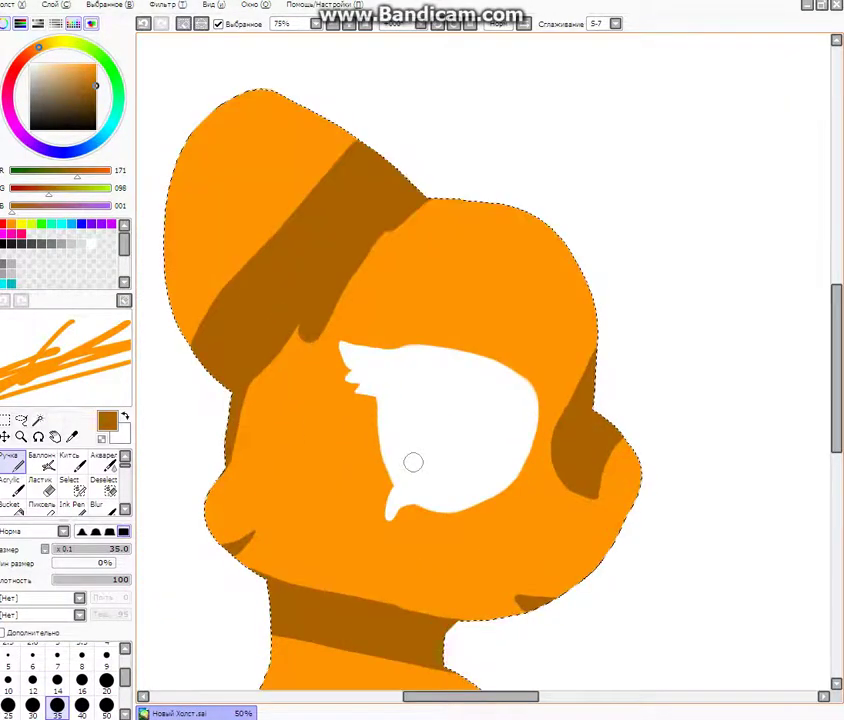
mouse_move(332, 256)
left_mouse_down()
mouse_move(320, 338)
mouse_move(327, 449)
mouse_move(339, 493)
mouse_move(379, 538)
mouse_move(352, 588)
mouse_move(445, 540)
left_mouse_up()
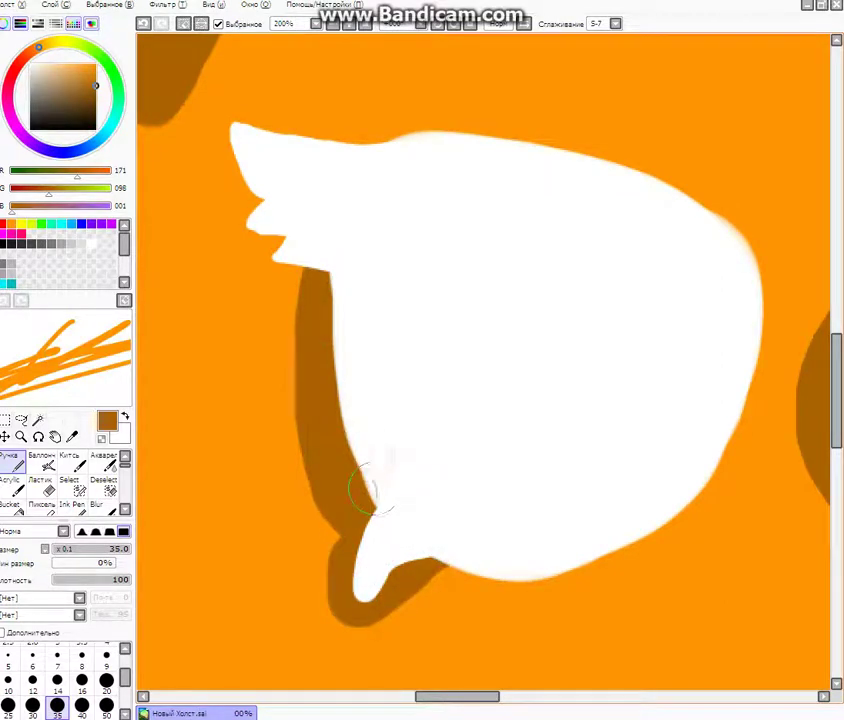
mouse_move(362, 592)
left_mouse_down()
mouse_move(433, 594)
mouse_move(595, 575)
left_mouse_up()
scroll(342, 466, "down", 2)
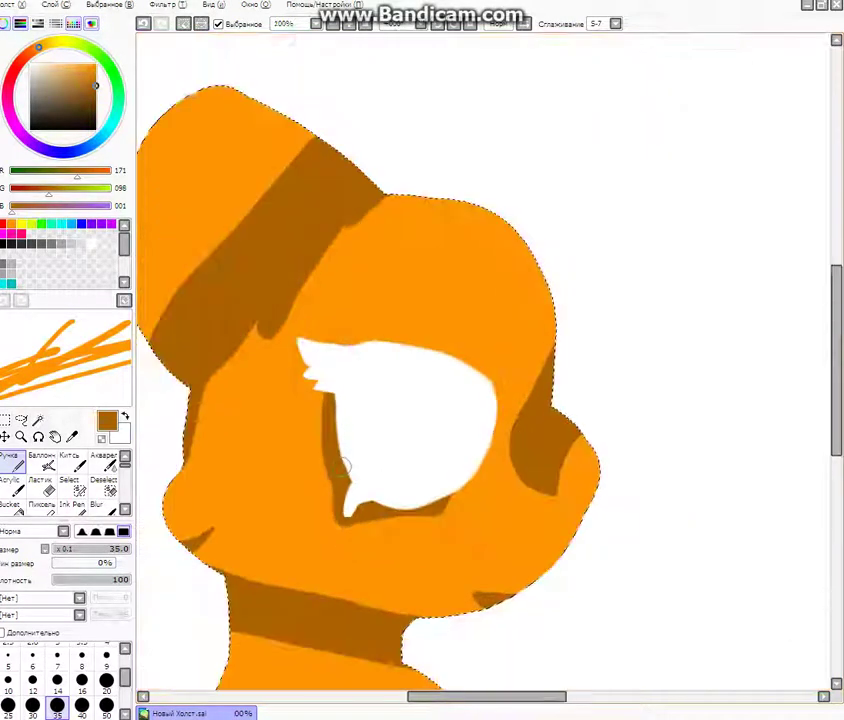
Step: Paint a brown shadow down the rear edge of the neck and shoulder, from the neck band to the canvas edge
scroll(342, 466, "down", 3)
scroll(335, 478, "up", 3)
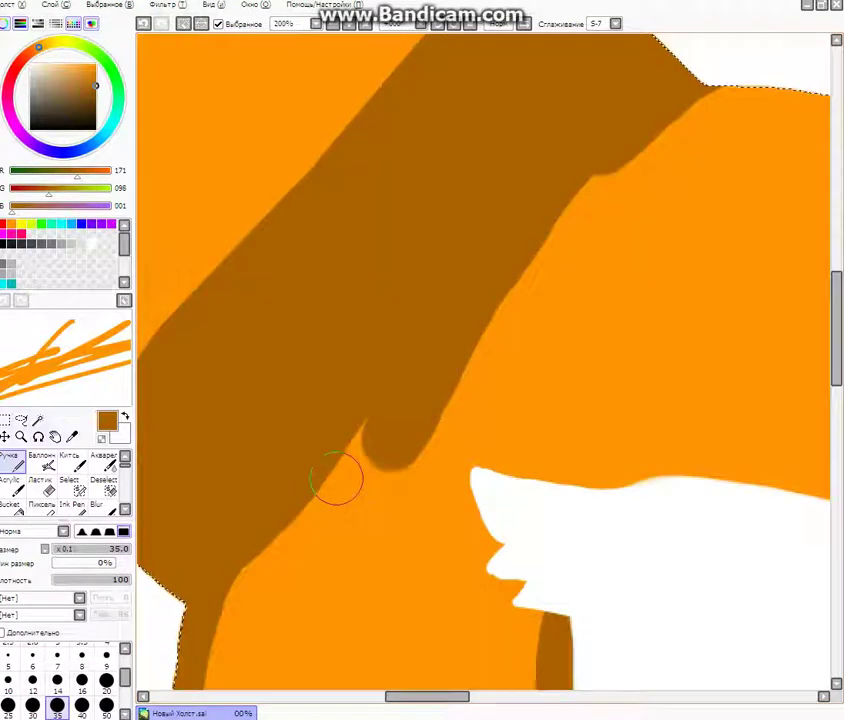
scroll(335, 478, "down", 4)
scroll(330, 521, "down", 1)
scroll(418, 492, "up", 4)
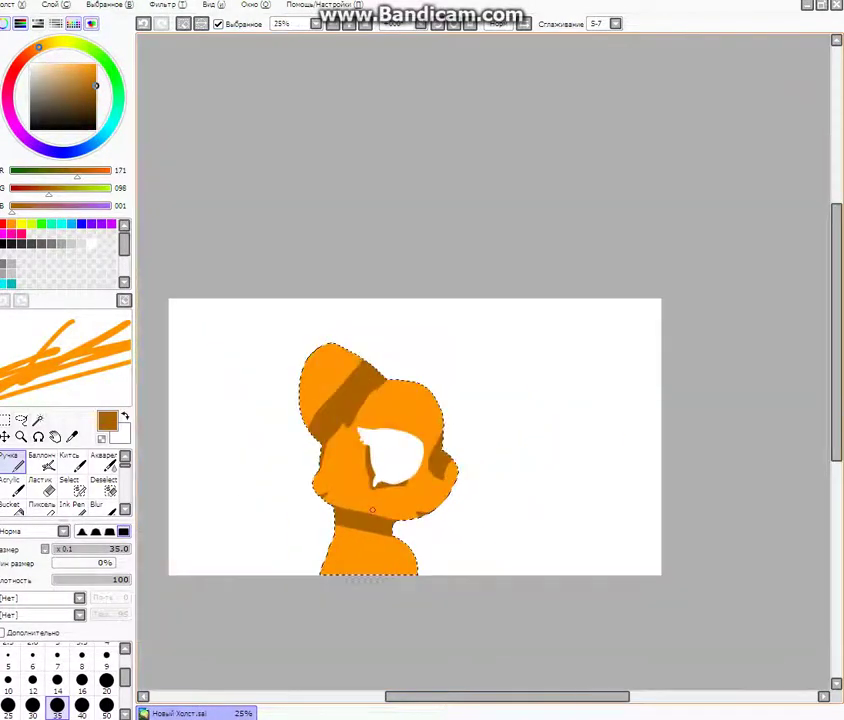
mouse_move(380, 396)
left_mouse_down()
mouse_move(323, 608)
mouse_move(311, 594)
left_mouse_up()
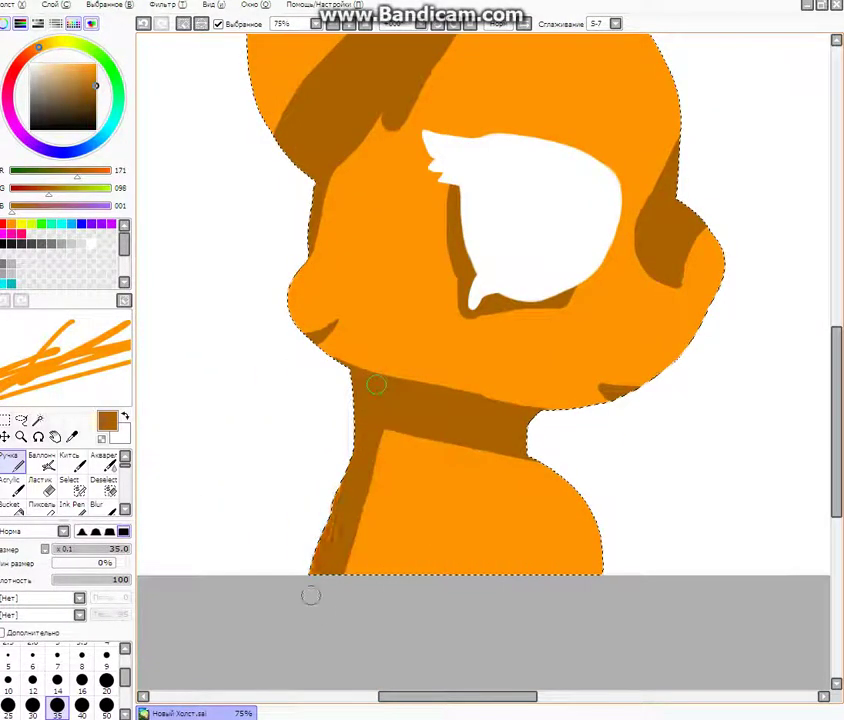
Step: Pick up the body's orange (RGB 255, 147, 1) and paint it along the ear shadow's lower edge to smooth and trim it
scroll(324, 577, "down", 2)
scroll(360, 465, "up", 1)
scroll(360, 467, "up", 2)
right_click(362, 469)
scroll(362, 469, "down", 3)
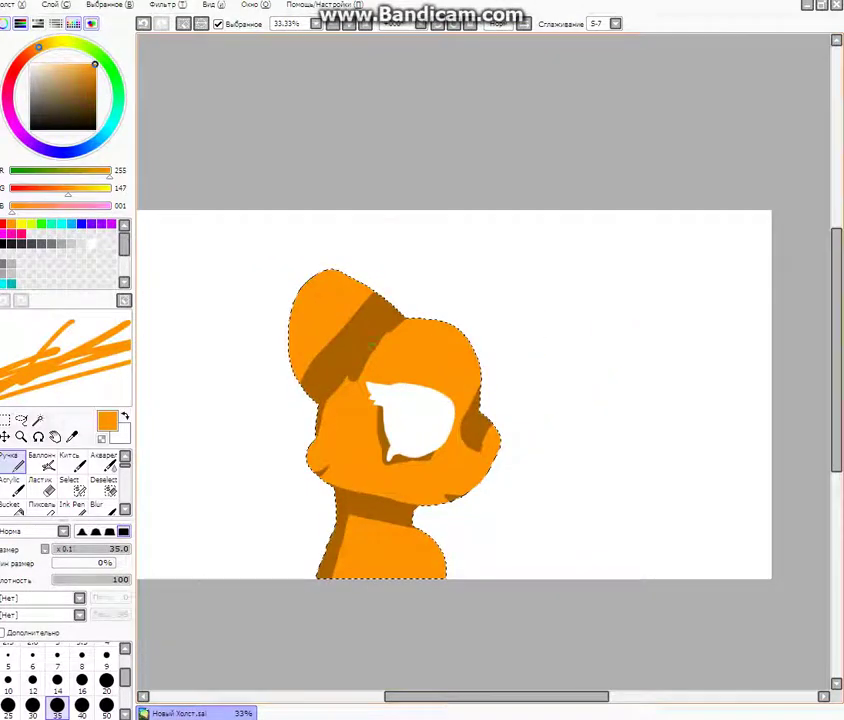
scroll(371, 352, "up", 4)
mouse_move(537, 210)
left_mouse_down()
mouse_move(434, 290)
mouse_move(309, 459)
left_mouse_up()
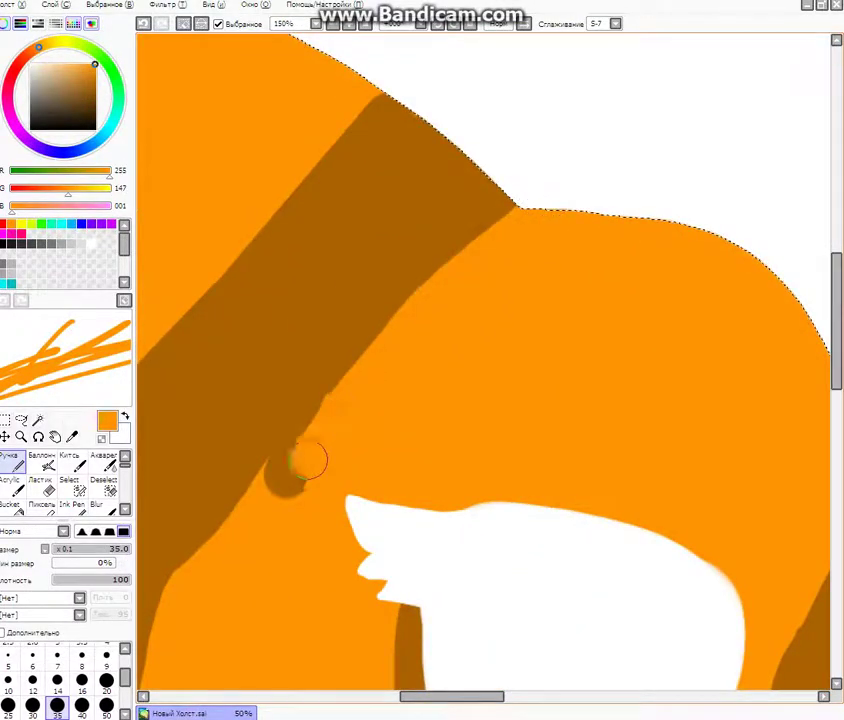
Step: Cover the brown strip below the ear with orange and undo the stray orange stroke across the ear shadow
scroll(300, 500, "down", 3)
scroll(279, 521, "up", 2)
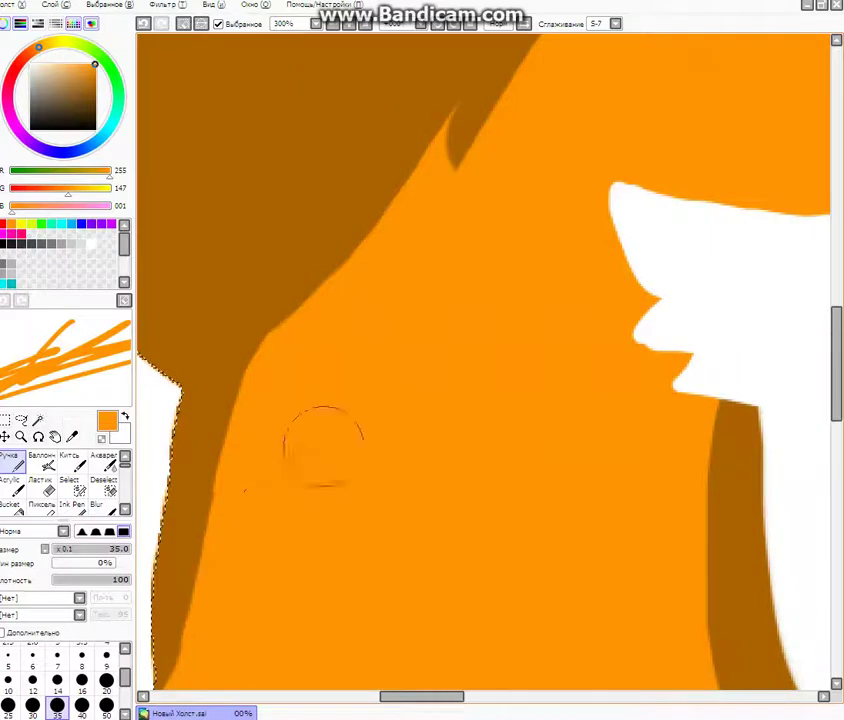
scroll(321, 447, "up", 1)
mouse_move(238, 574)
left_mouse_down()
mouse_move(245, 480)
mouse_move(301, 339)
mouse_move(414, 151)
mouse_move(518, 72)
left_mouse_up()
scroll(518, 72, "down", 3)
scroll(472, 262, "up", 2)
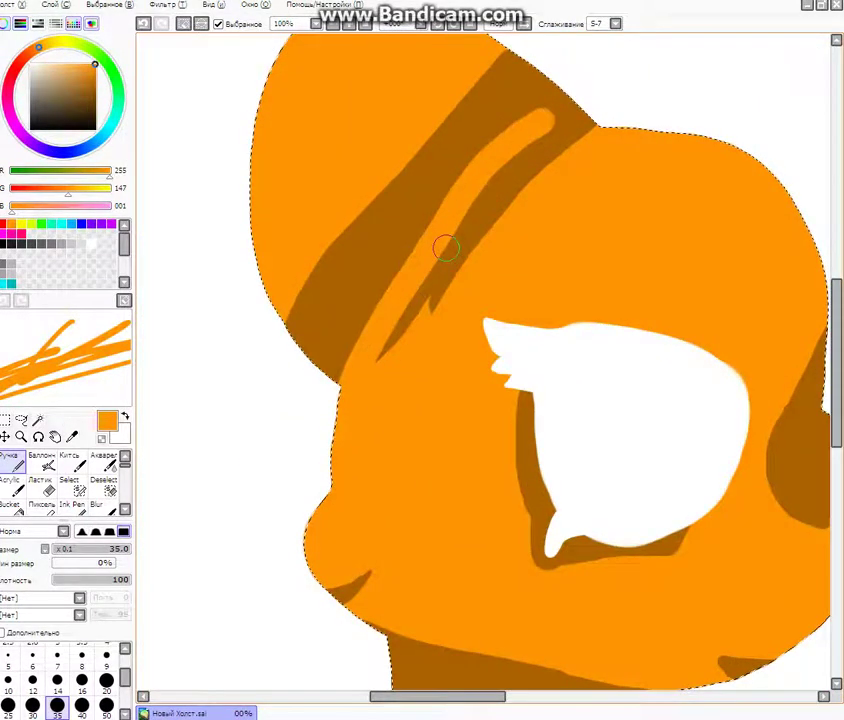
key("ctrl+z")
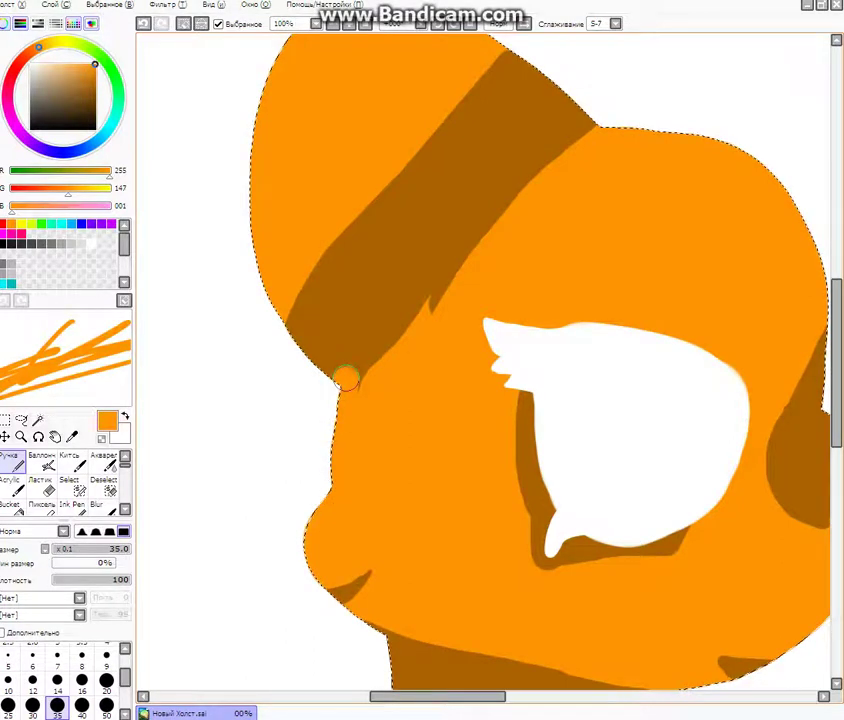
Step: Retrim the ear shadow's lower edge with orange and extend its lower tip in brown (RGB 171, 98, 1) onto the back of the head
mouse_move(346, 378)
left_mouse_down()
mouse_move(446, 203)
mouse_move(551, 85)
mouse_move(577, 70)
left_mouse_up()
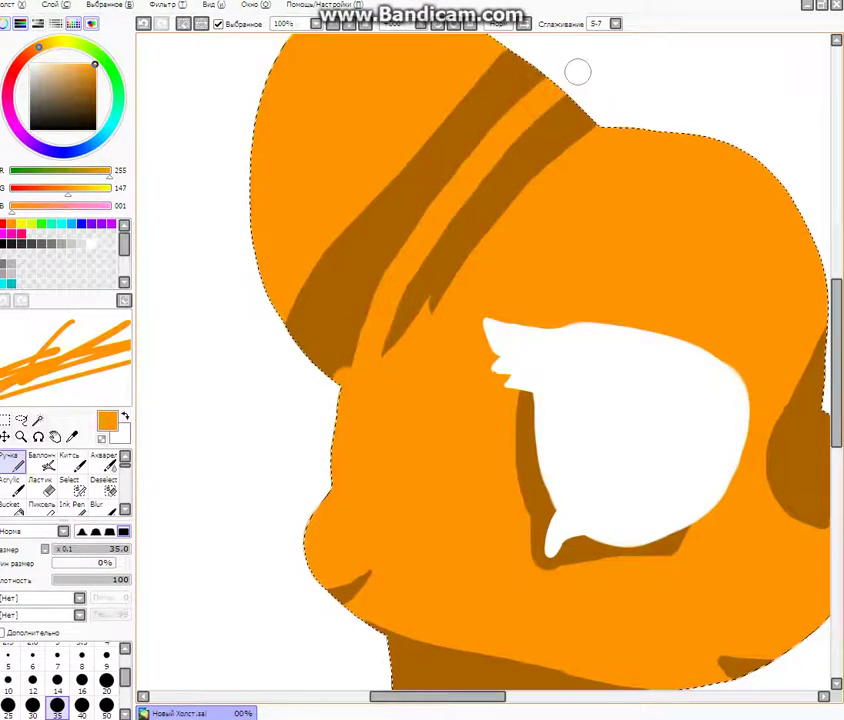
key("ctrl+z")
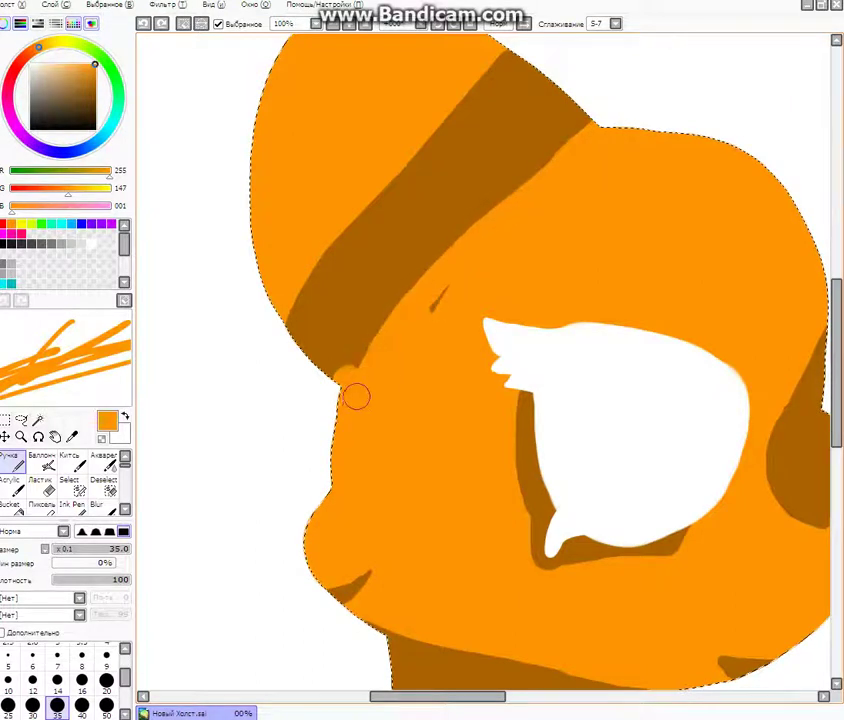
left_click(369, 298, "alt")
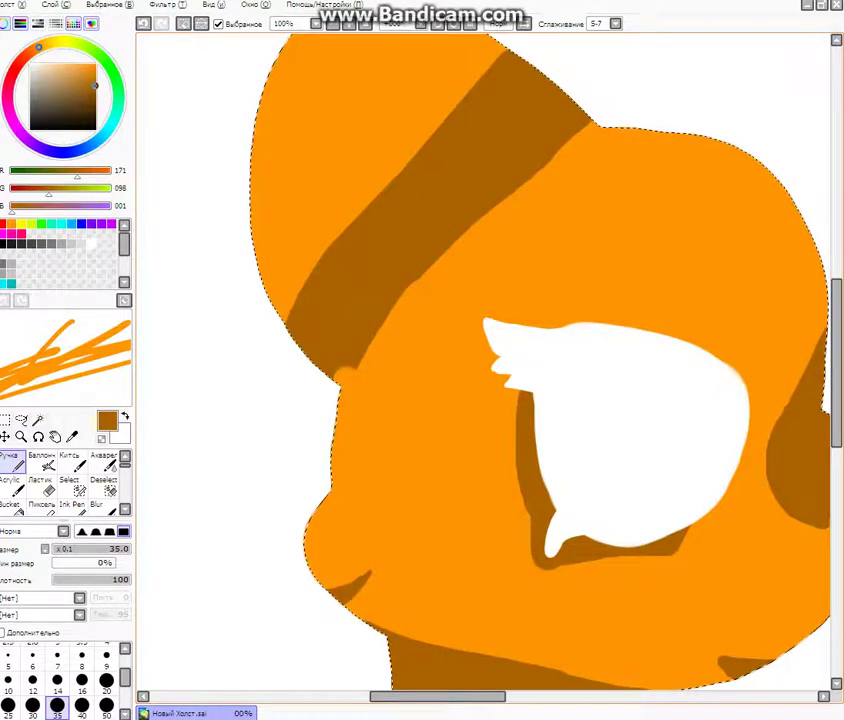
left_click(431, 303, "alt")
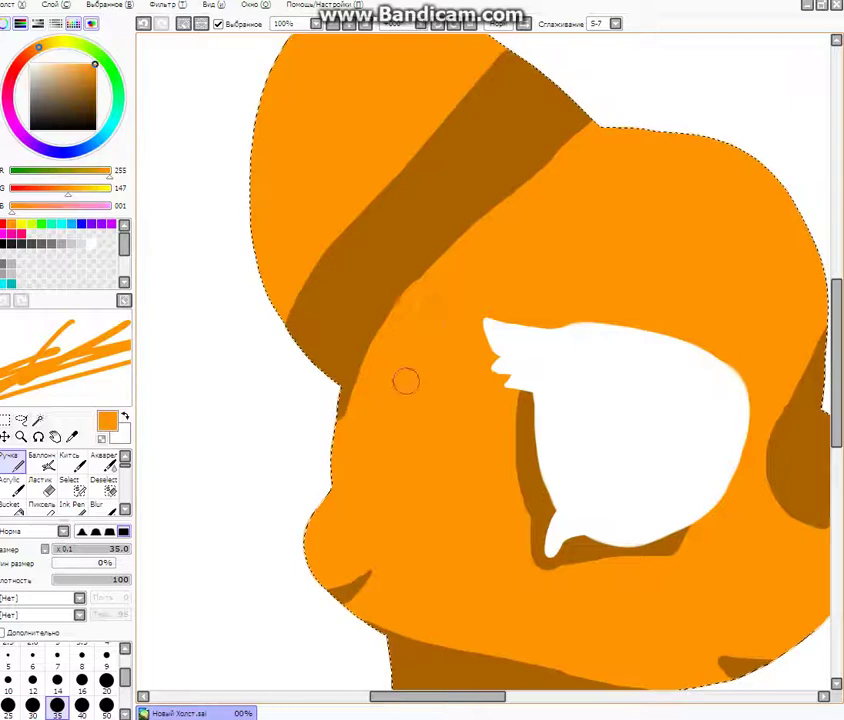
Step: Blend the ear shadow's upper edge into the orange ear with the Blur brush at size 100
scroll(405, 382, "down", 5)
scroll(518, 336, "up", 5)
scroll(550, 356, "down", 5)
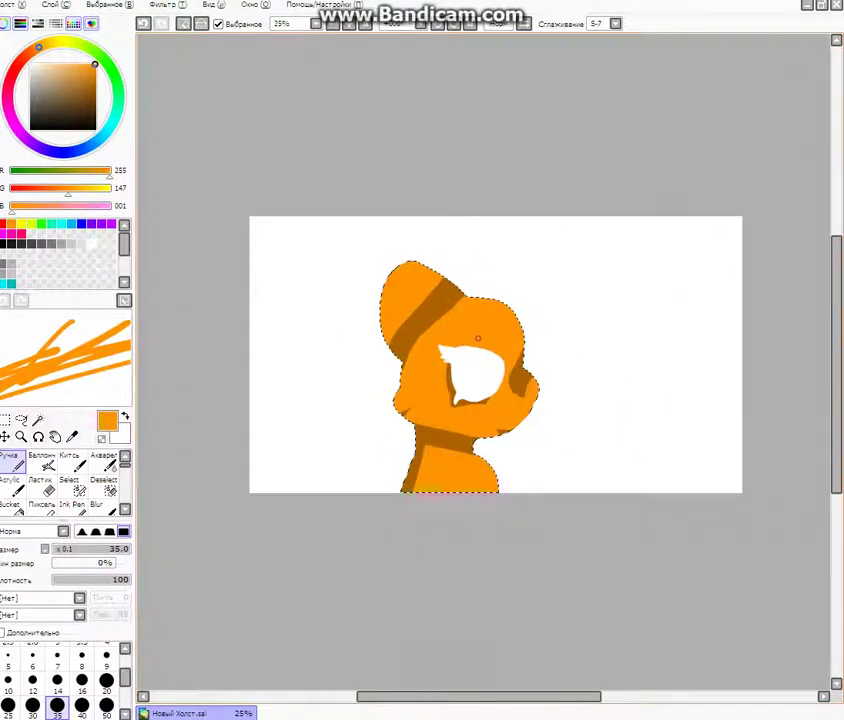
scroll(346, 370, "up", 2)
left_click(104, 508)
scroll(384, 367, "down", 3)
scroll(396, 356, "up", 5)
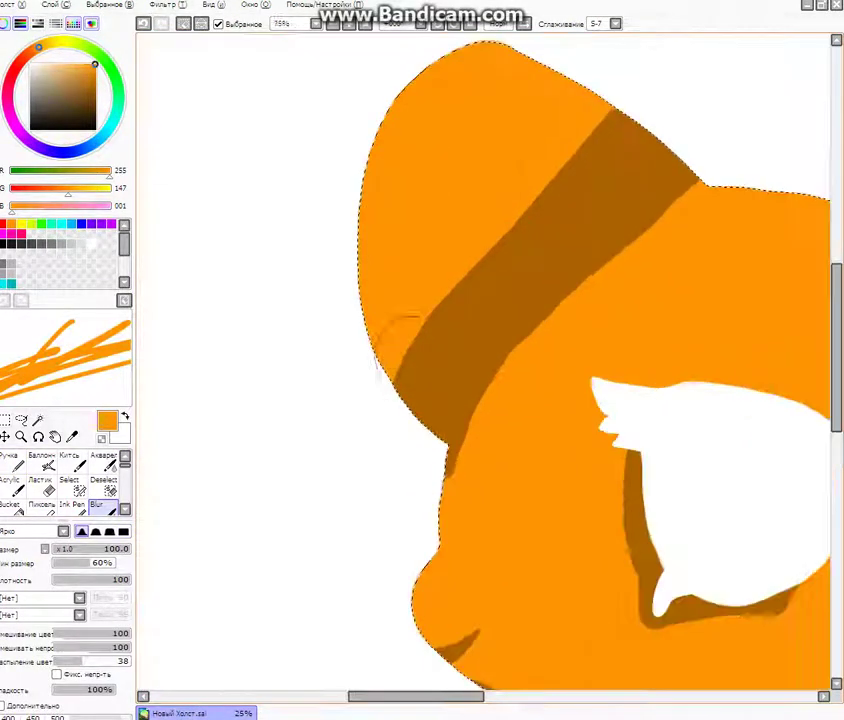
left_click_drag(628, 112, 375, 420)
left_click_drag(575, 92, 366, 366)
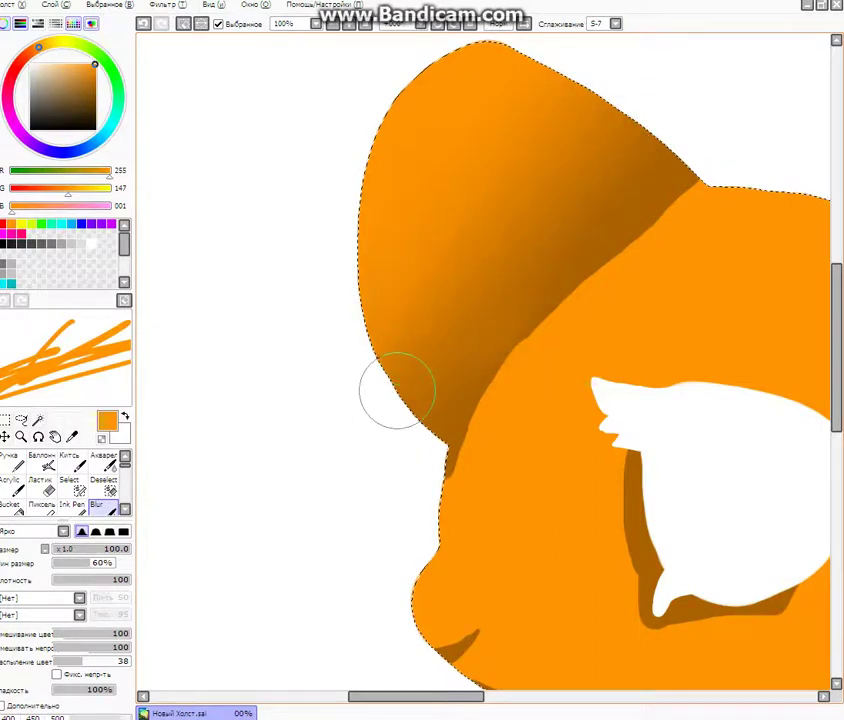
Step: Blur the muzzle shadow's edge facing the eye so it fades into the orange, keeping its front edge crisp
scroll(396, 390, "down", 2)
scroll(443, 411, "up", 2)
mouse_move(512, 233)
left_mouse_down()
mouse_move(453, 334)
mouse_move(504, 212)
mouse_move(450, 400)
left_mouse_up()
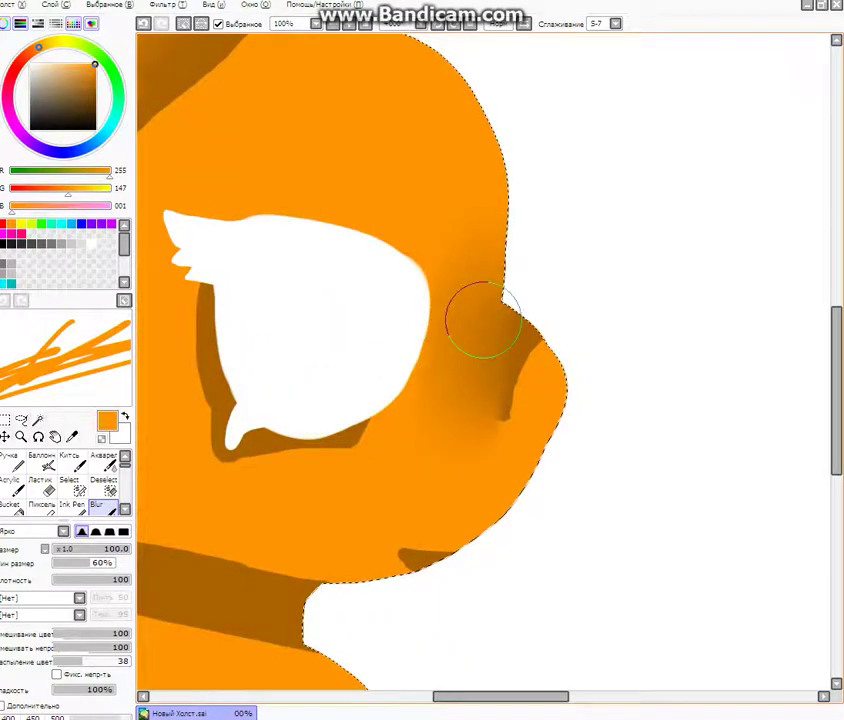
left_click_drag(482, 318, 467, 313)
left_click_drag(527, 254, 494, 301)
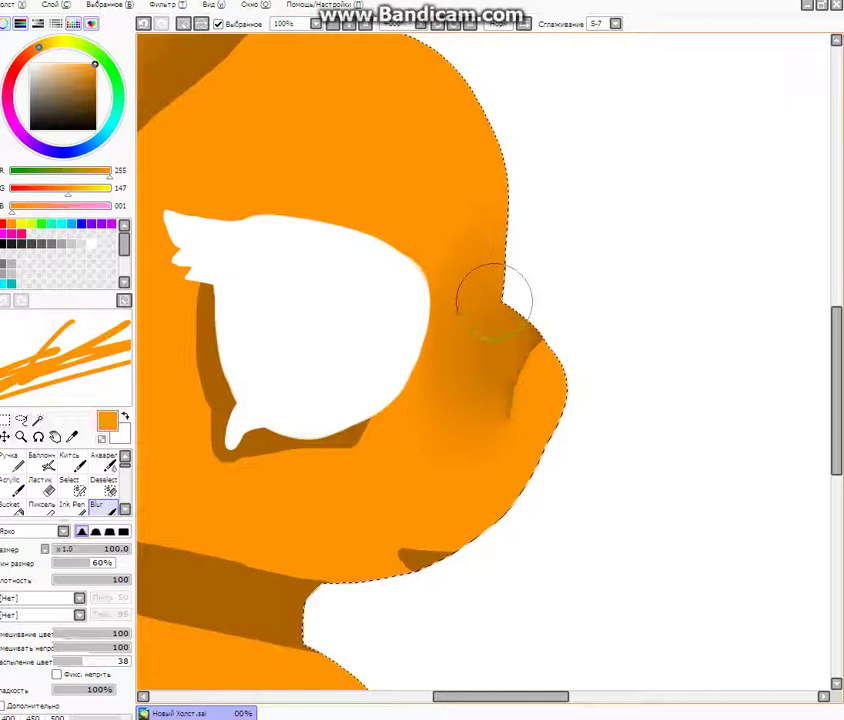
Step: Blur the brown shadow below and behind the eye into the orange face, reducing the brush size for the remaining edges
scroll(445, 426, "down", 4)
scroll(445, 437, "up", 3)
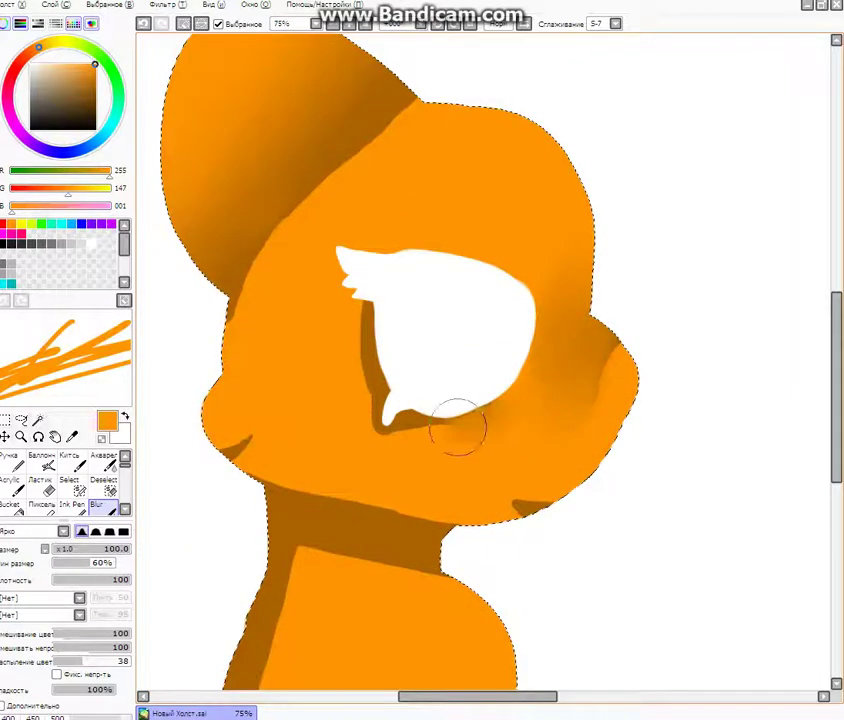
mouse_move(469, 410)
left_mouse_down()
mouse_move(401, 351)
mouse_move(355, 266)
left_mouse_up()
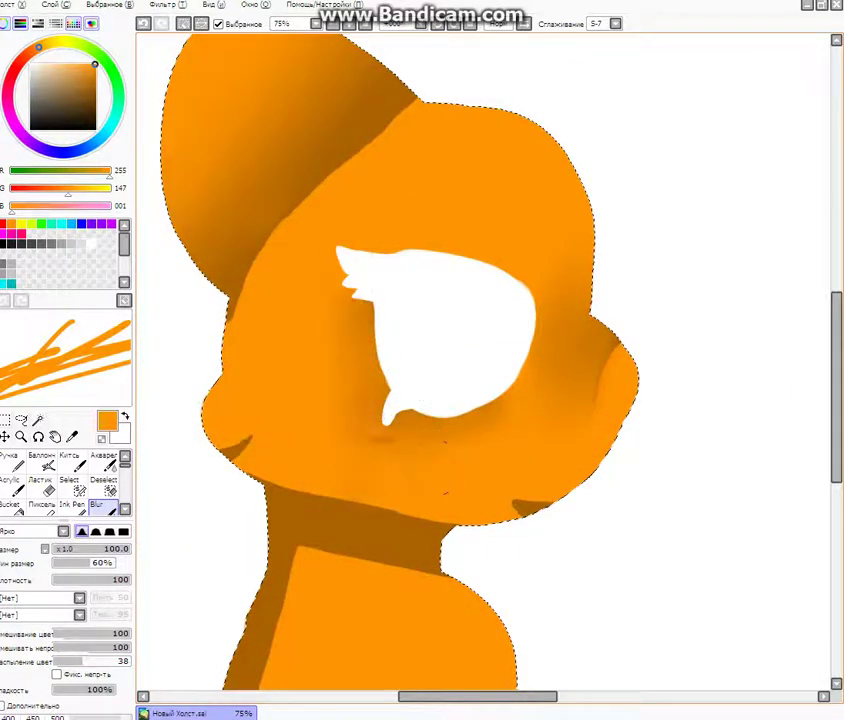
scroll(192, 467, "down", 3)
scroll(488, 358, "up", 4)
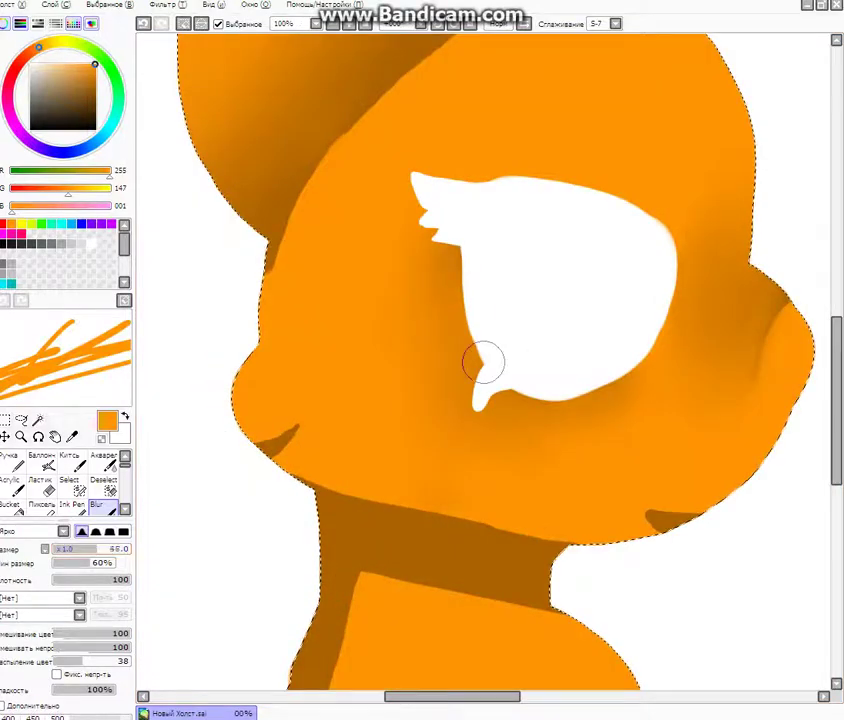
scroll(400, 469, "down", 2)
scroll(400, 469, "up", 3)
mouse_move(433, 389)
left_mouse_down()
mouse_move(262, 520)
mouse_move(385, 410)
mouse_move(452, 403)
left_mouse_up()
Step: Soften the rear cheek crease and blur the neck and shoulder shadows into the orange, using brush size 100 for the neck
scroll(383, 378, "down", 6)
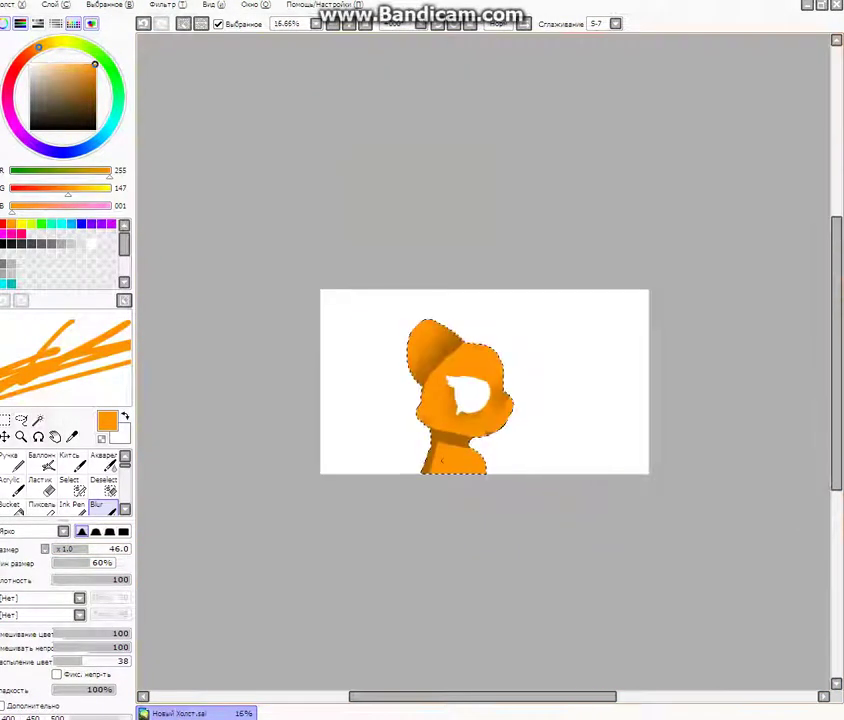
scroll(470, 370, "up", 2)
scroll(540, 440, "up", 1)
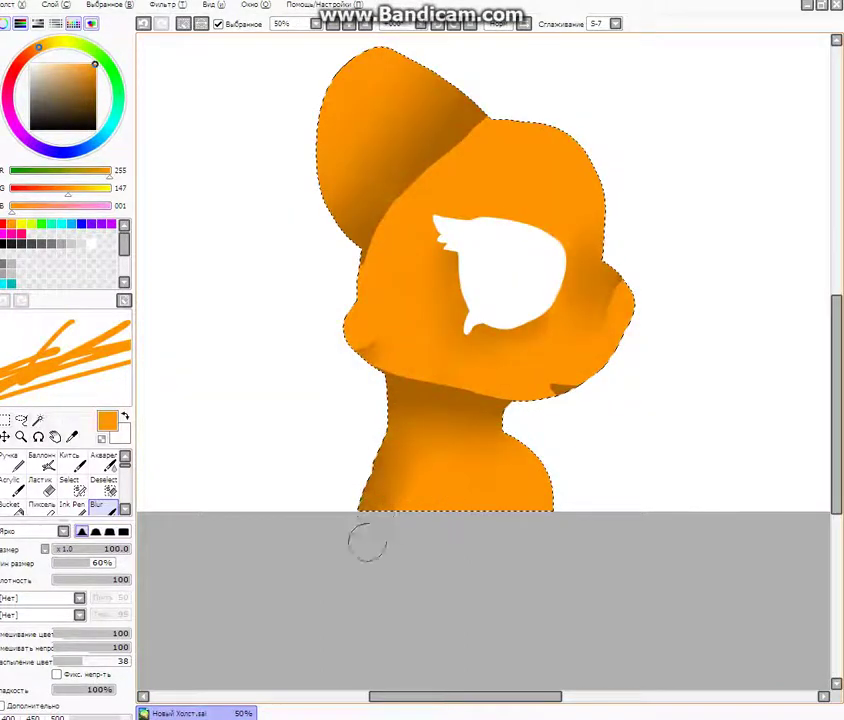
Step: Reduce the Blur brush to size 29 and soften the rear end of the small mouth shadow at the front of the chin
scroll(627, 386, "down", 2)
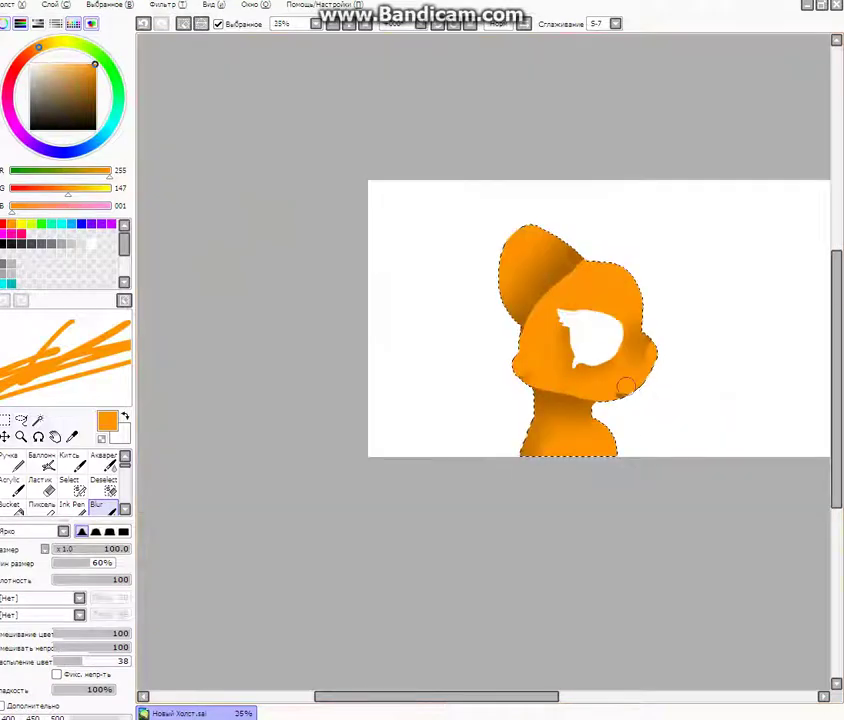
scroll(386, 437, "up", 5)
left_click_drag(128, 549, 76, 549)
scroll(415, 488, "down", 3)
scroll(461, 486, "up", 4)
scroll(461, 486, "down", 1)
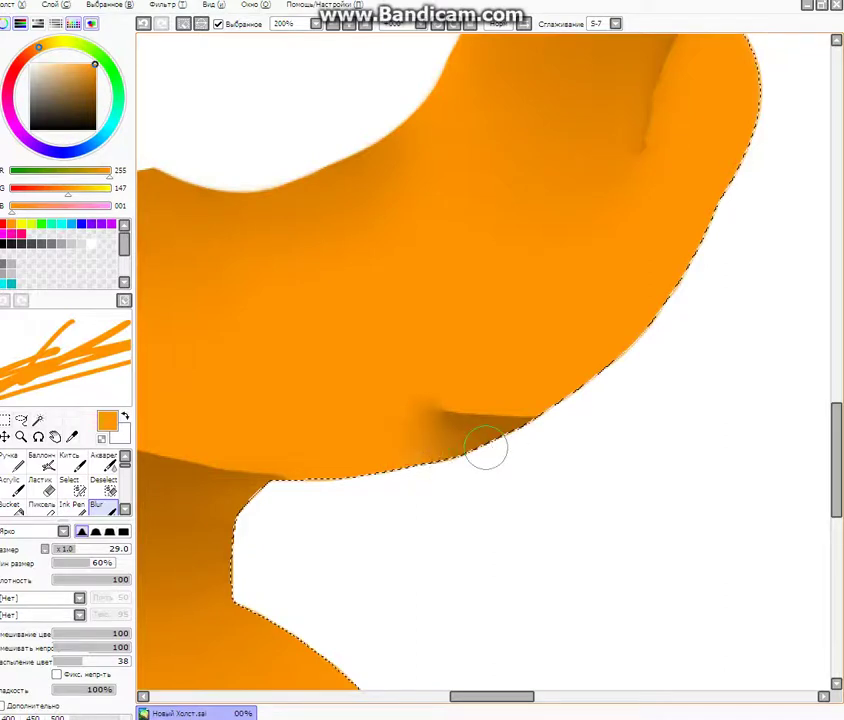
Step: Clear the selection from the whole character with the Deselect brush at size 500
scroll(320, 462, "down", 6)
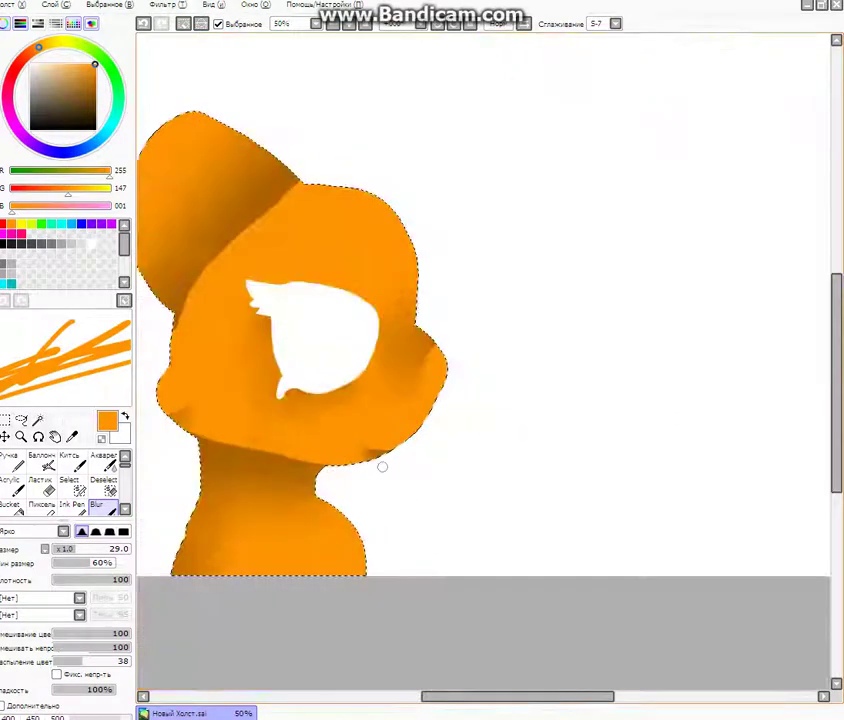
left_click(104, 485)
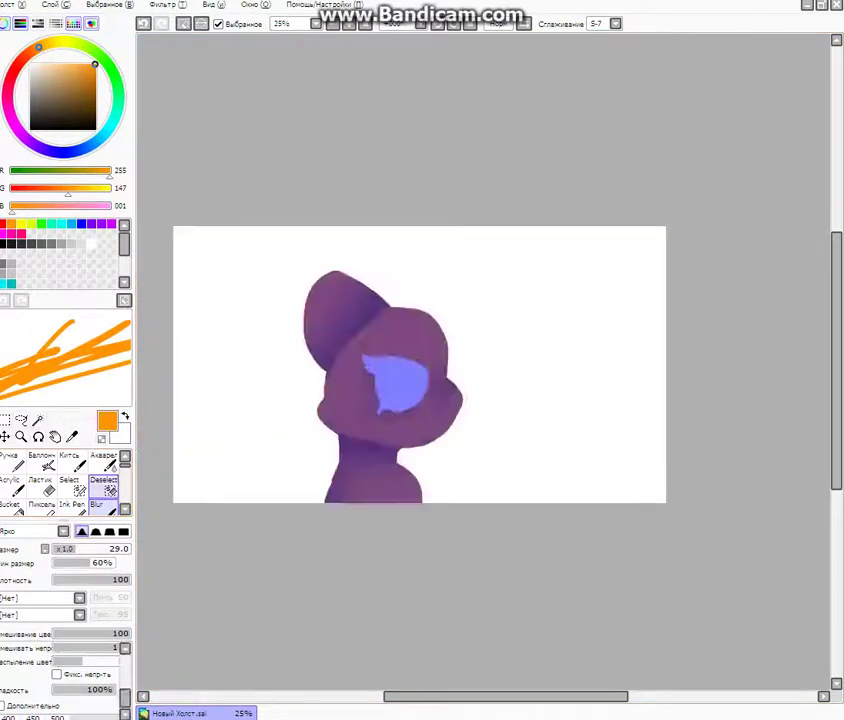
mouse_move(313, 275)
left_mouse_down()
mouse_move(315, 385)
mouse_move(339, 530)
mouse_move(390, 251)
mouse_move(413, 512)
mouse_move(428, 562)
mouse_move(472, 480)
left_mouse_up()
scroll(472, 480, "down", 1)
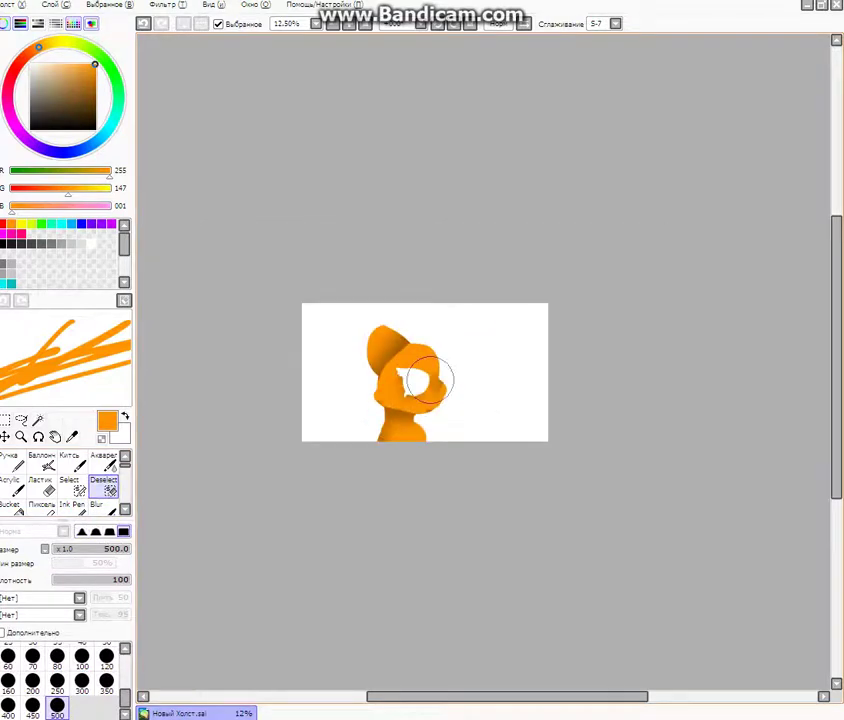
Step: Select the white eye shape with the Magic Wand and set the pen to size 14 in light grey (RGB 192, 192, 192)
scroll(424, 382, "up", 3)
scroll(339, 462, "down", 2)
left_click(38, 419)
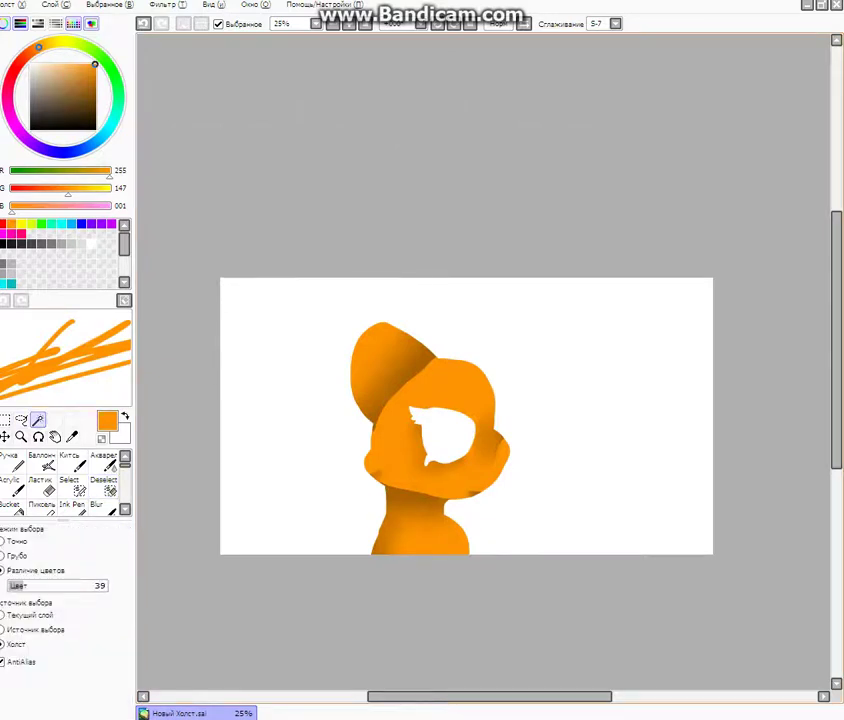
left_click(449, 435)
left_click(11, 462)
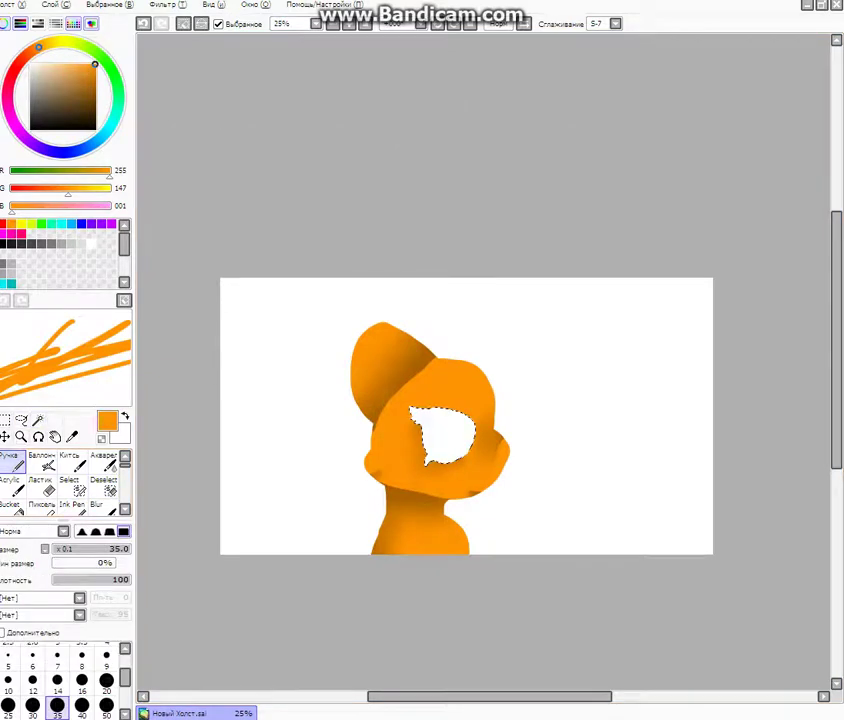
left_click(72, 244)
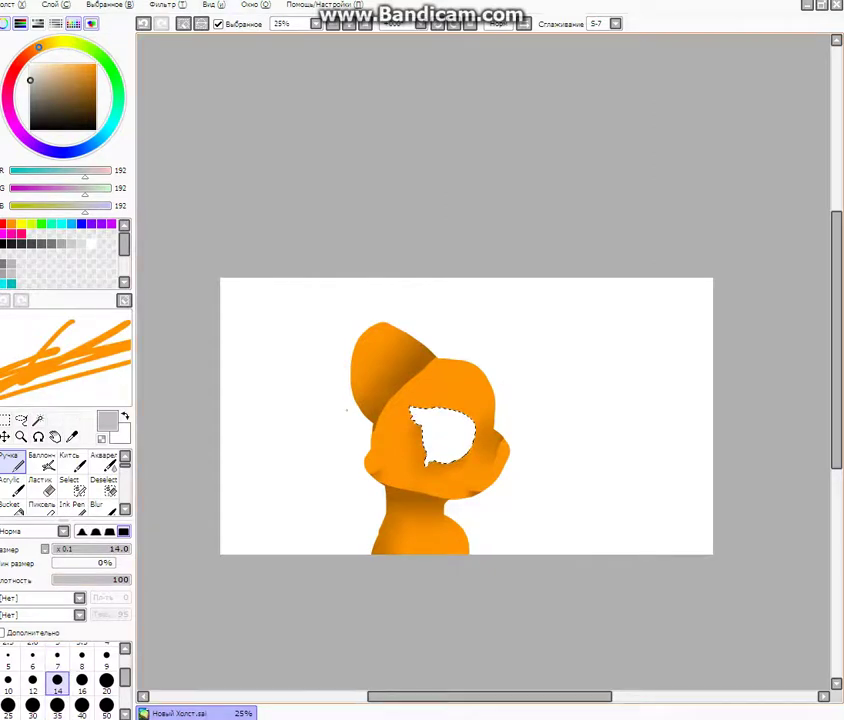
scroll(347, 410, "down", 3)
scroll(379, 412, "up", 5)
scroll(379, 412, "down", 3)
scroll(370, 418, "up", 5)
left_click_drag(376, 412, 579, 386)
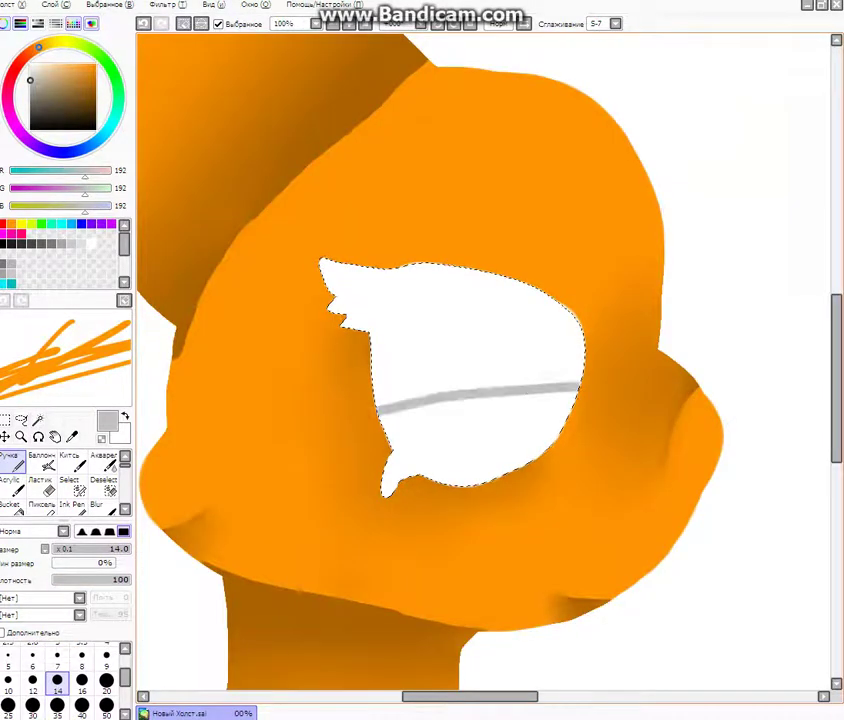
mouse_move(385, 419)
left_mouse_down()
mouse_move(581, 332)
mouse_move(376, 380)
mouse_move(583, 341)
left_mouse_up()
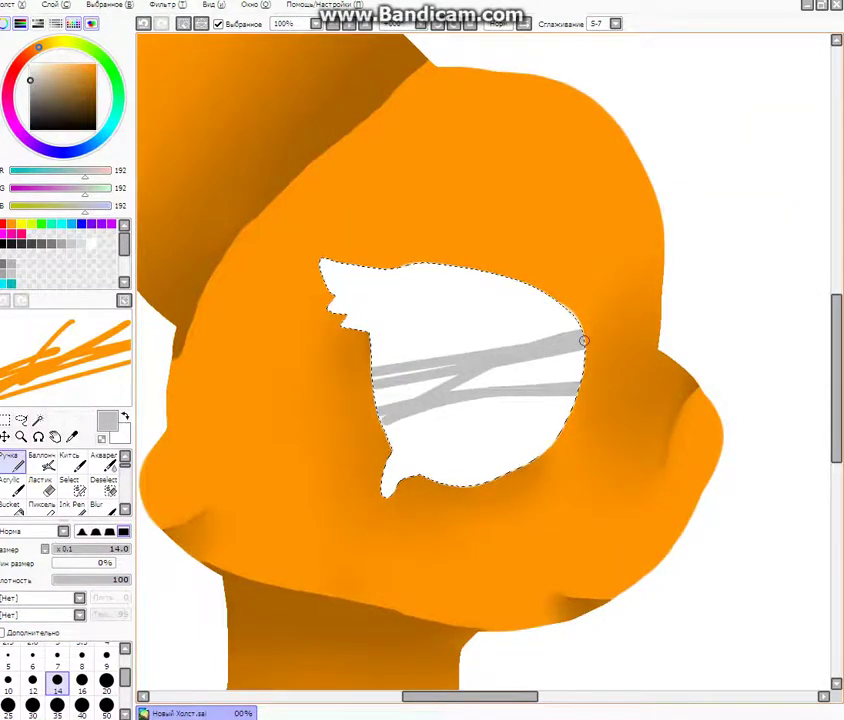
key("Delete")
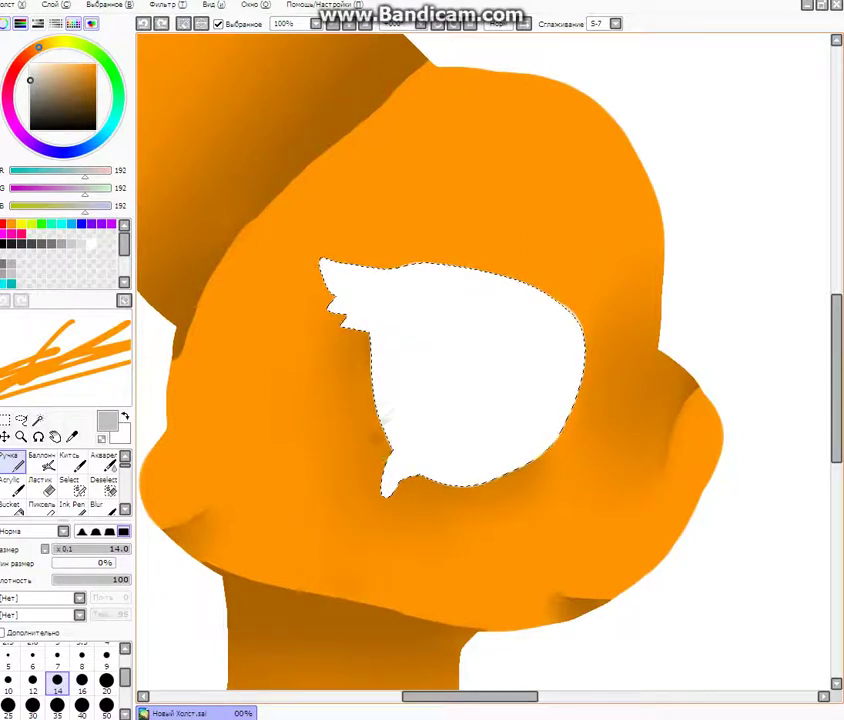
Step: Draw a slightly curved grey line across the lower half of the eye and bucket-fill the area above it with the same grey
left_click_drag(380, 418, 582, 378)
left_click(10, 505)
left_click(460, 320)
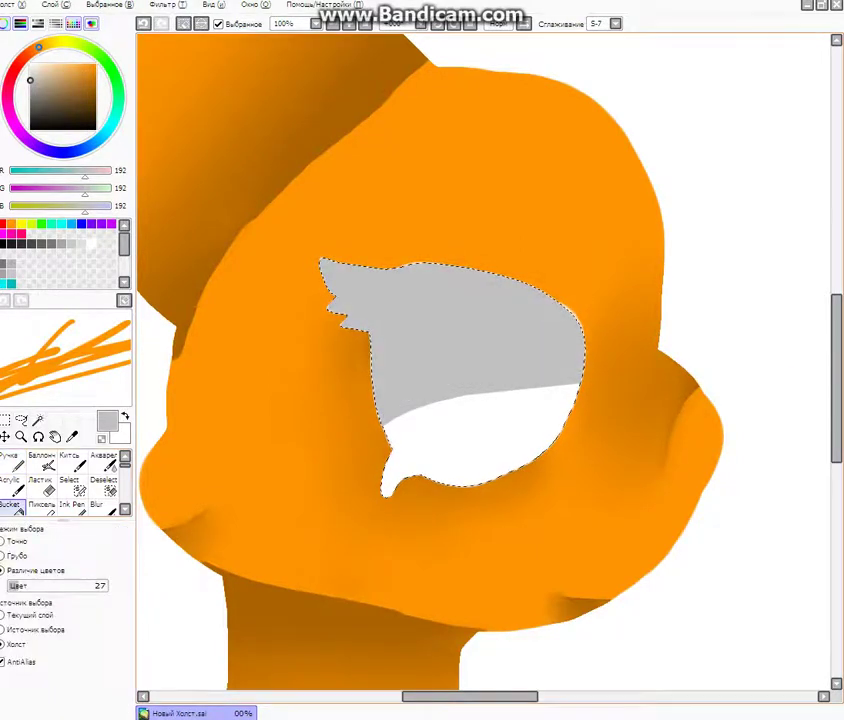
Step: Blur the grey shadow's lower edge into the white of the eye, raising the brush to size 43, and clear the eye selection
left_click(97, 504)
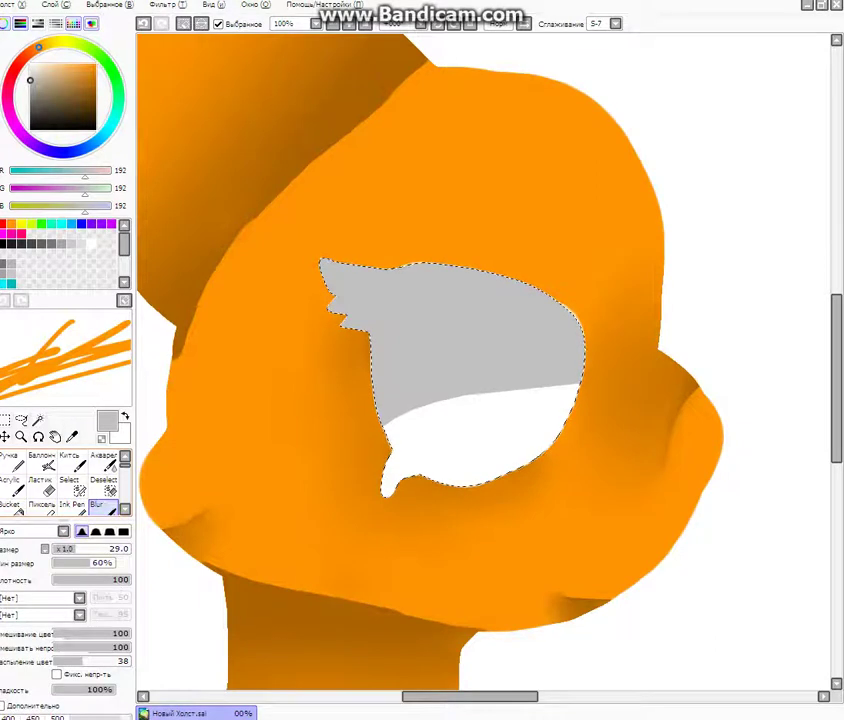
left_click_drag(425, 398, 552, 387)
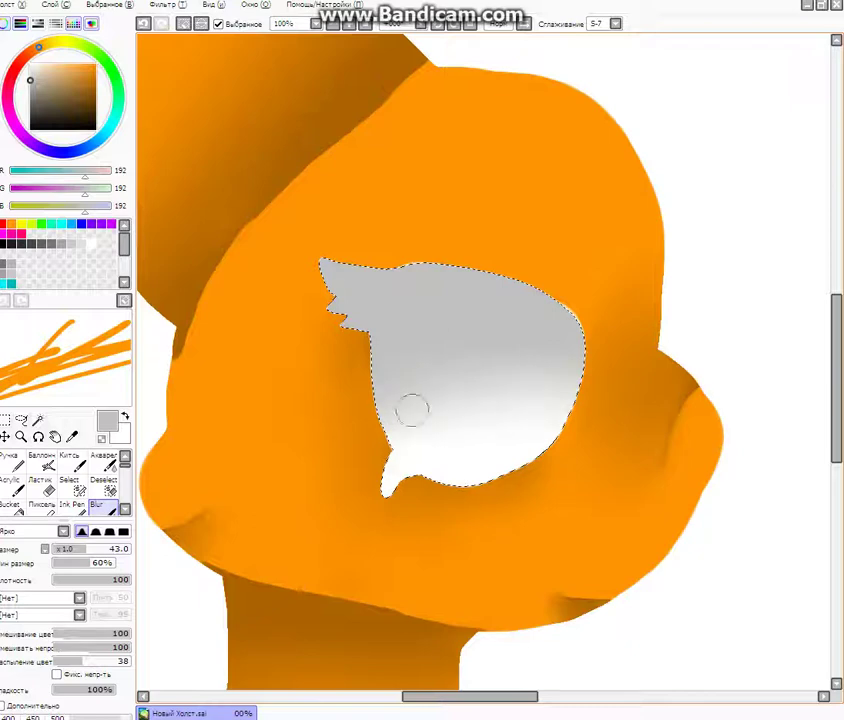
left_click(104, 487)
mouse_move(318, 242)
left_mouse_down()
mouse_move(325, 484)
mouse_move(474, 484)
left_mouse_up()
Step: Paint a solid, slanted oval iris in bright blue (RGB 1, 178, 255) inside the eye with the pen at size 40
left_click(10, 463)
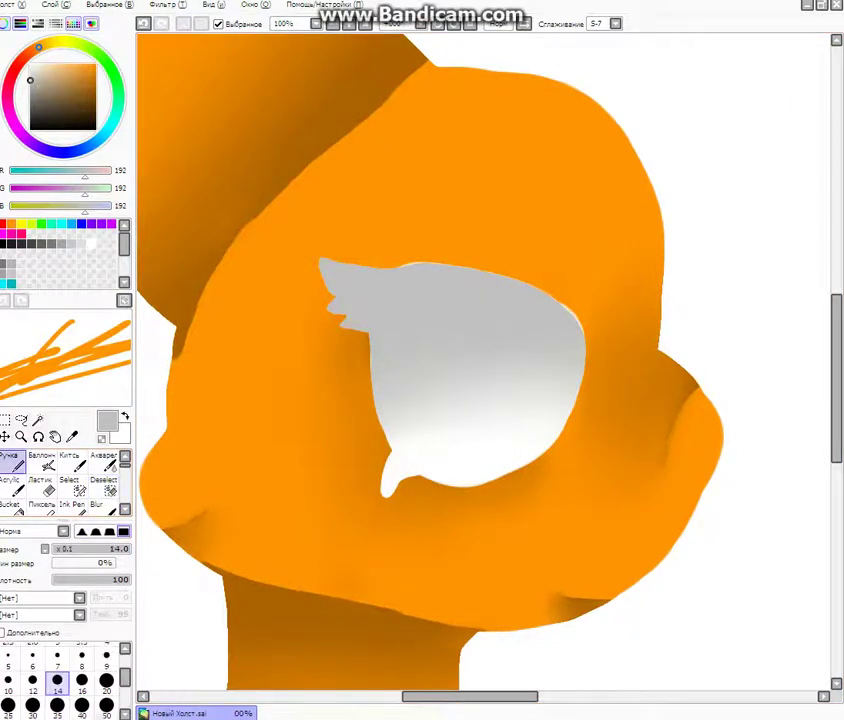
scroll(374, 332, "down", 2)
scroll(382, 318, "up", 2)
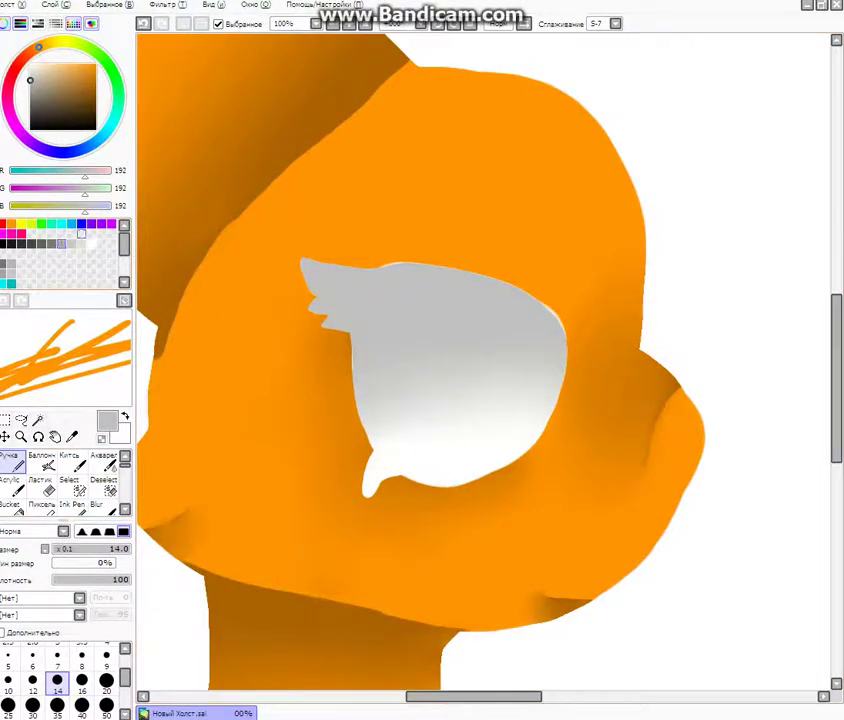
left_click(72, 224)
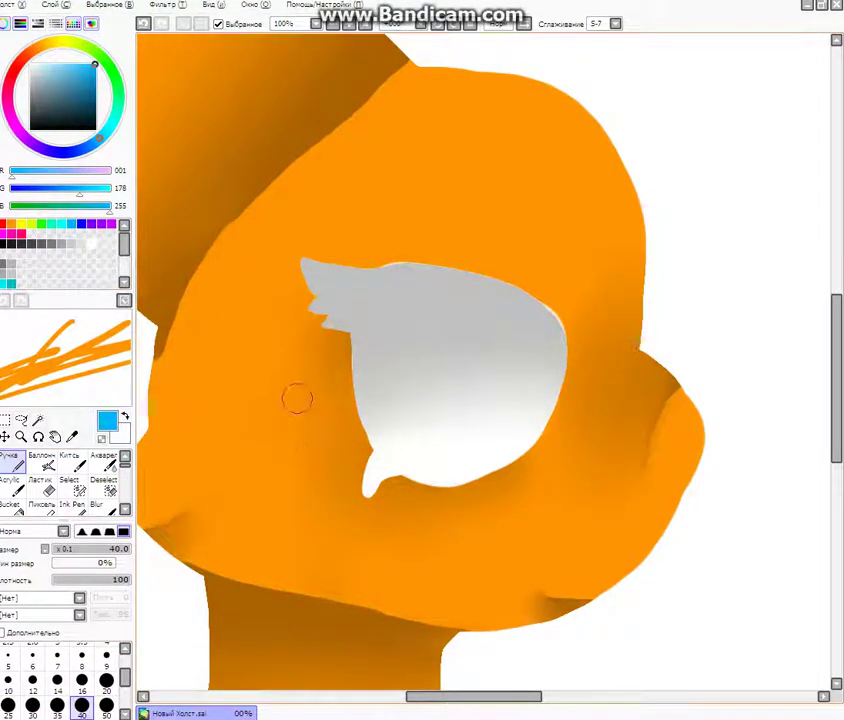
scroll(297, 399, "down", 1)
scroll(349, 394, "up", 1)
scroll(394, 369, "down", 3)
scroll(401, 367, "up", 3)
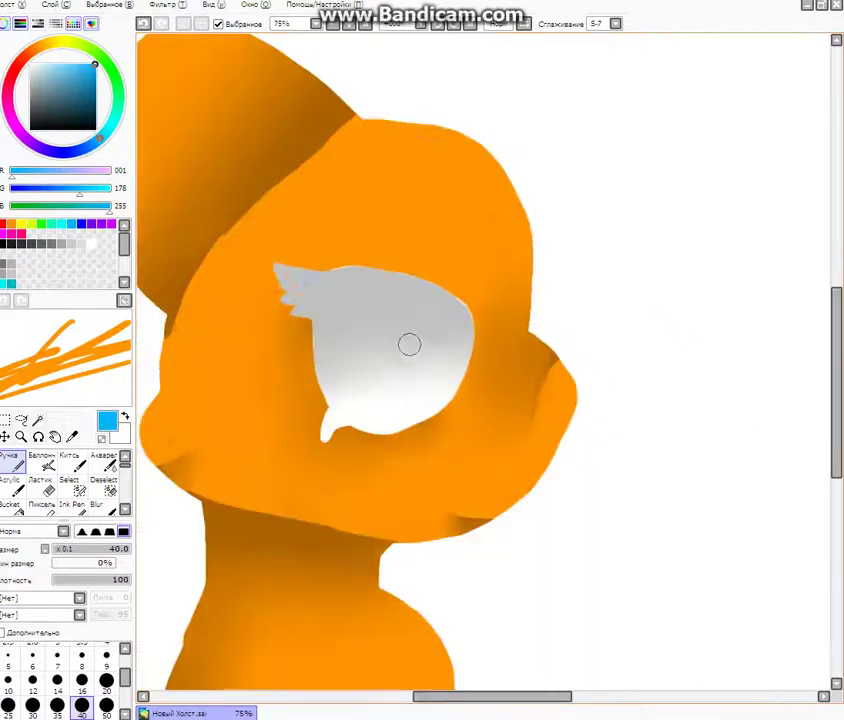
scroll(409, 344, "up", 4)
scroll(381, 237, "up", 1)
scroll(379, 320, "down", 4)
scroll(379, 319, "up", 1)
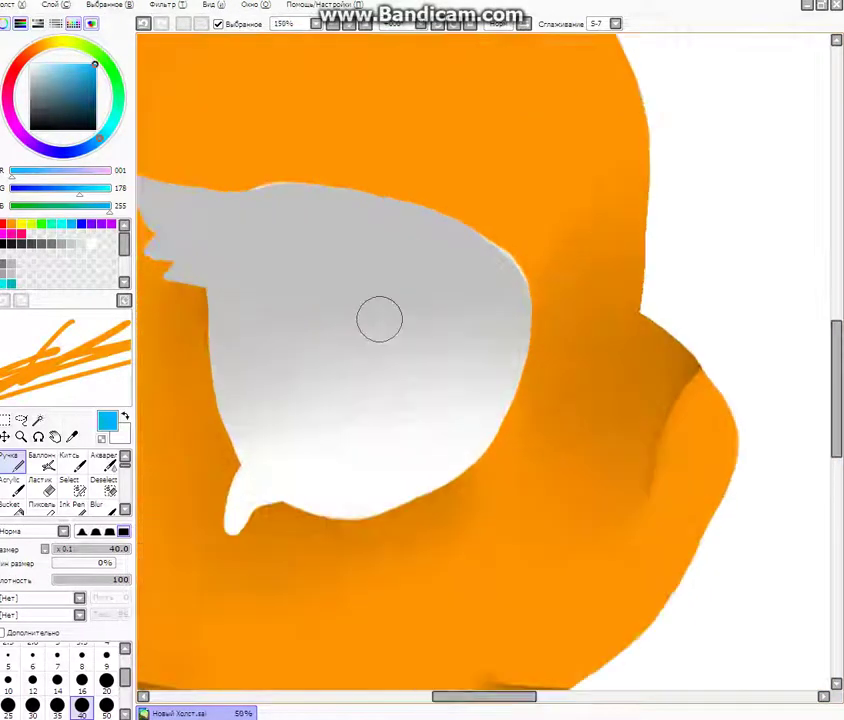
scroll(379, 322, "down", 1)
scroll(365, 300, "up", 2)
mouse_move(345, 260)
left_mouse_down()
mouse_move(305, 400)
mouse_move(389, 298)
mouse_move(330, 266)
left_mouse_up()
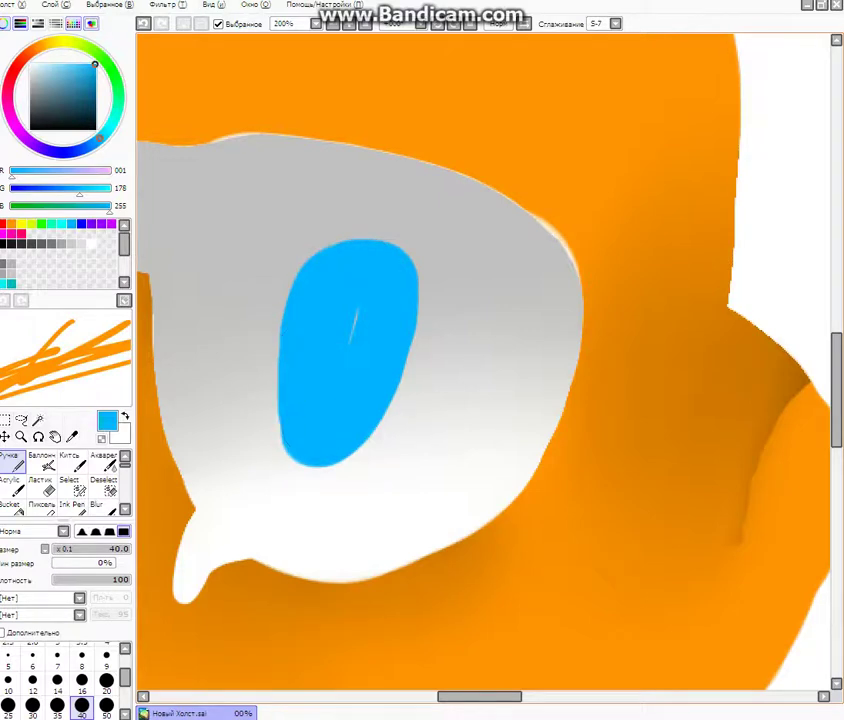
scroll(380, 312, "down", 3)
scroll(362, 284, "up", 3)
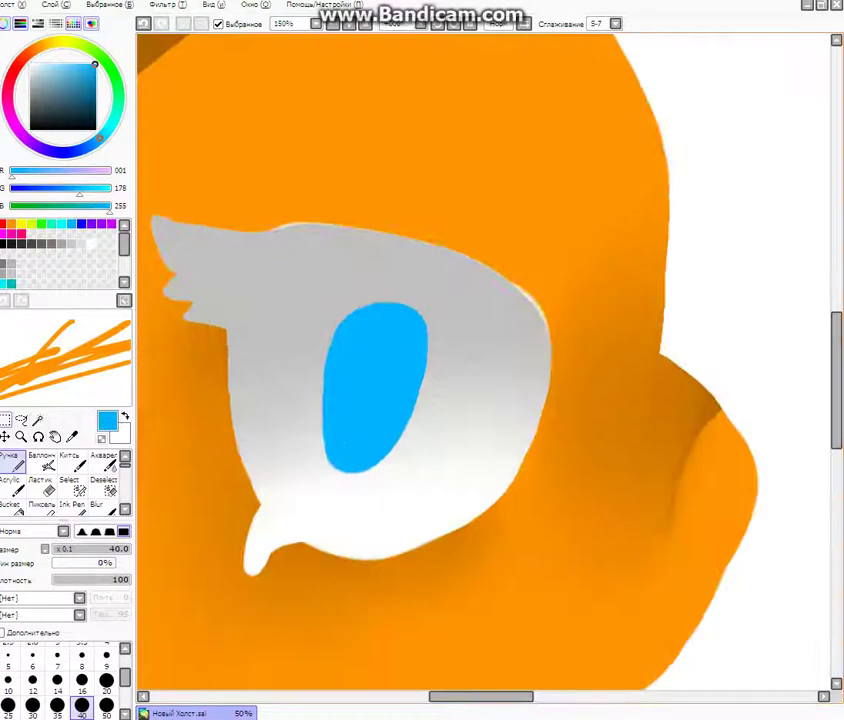
Step: Select the blue iris with the Magic Wand and paint its upper part dark blue (RGB 1, 90, 129) with the size 40 pen
left_click(38, 420)
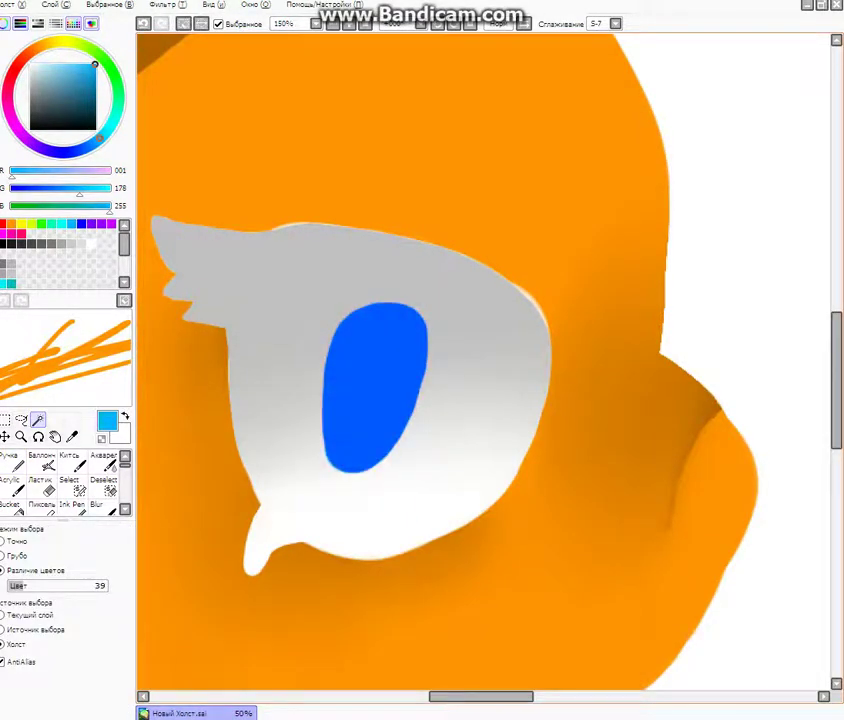
left_click(11, 463)
left_click(96, 83)
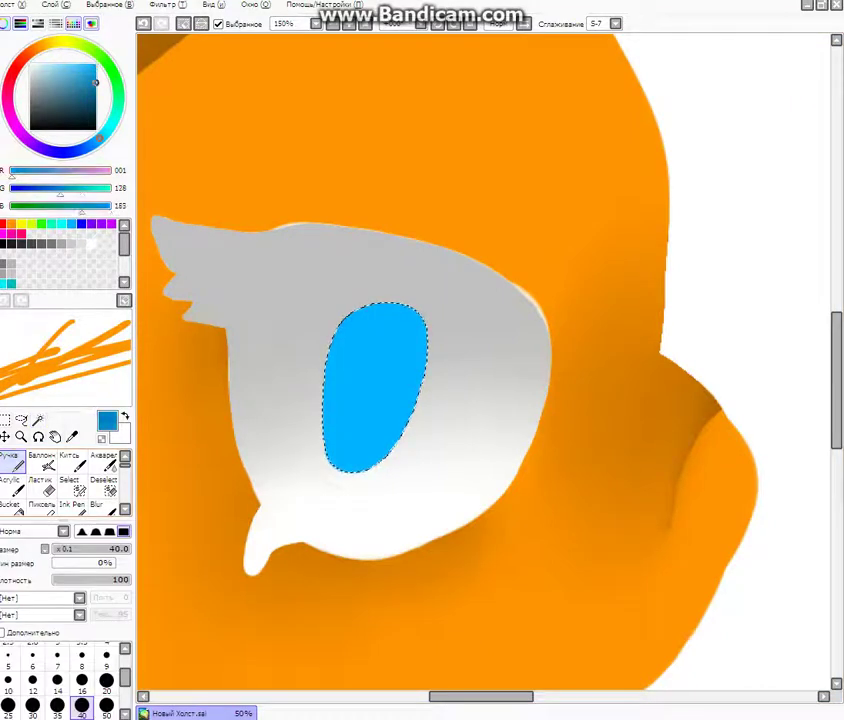
left_click(92, 92)
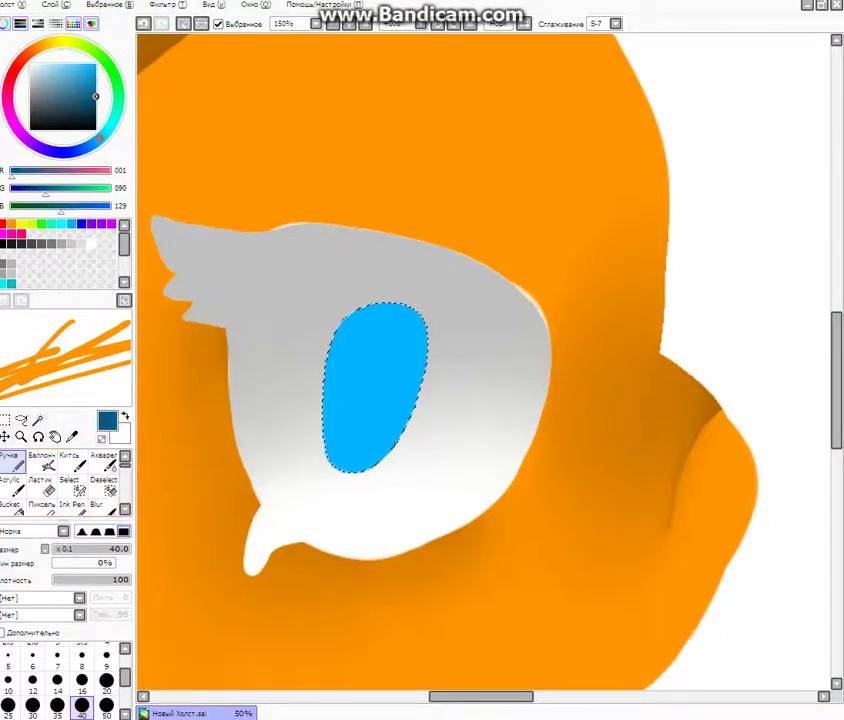
left_click_drag(315, 367, 531, 343)
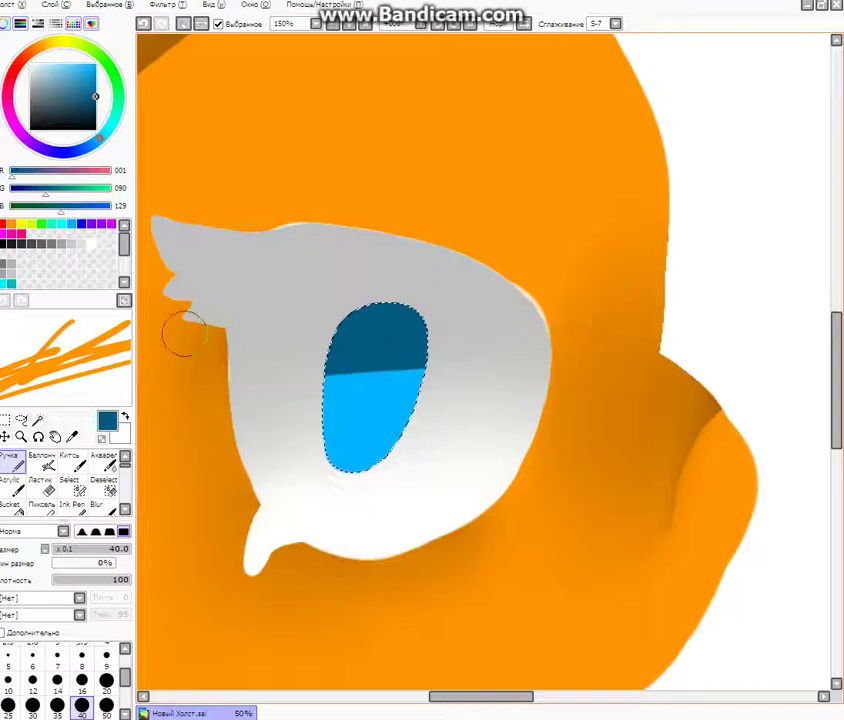
Step: Blur the dark blue edge into the bright blue of the iris with the size 43 brush and clear the iris selection
left_click(102, 508)
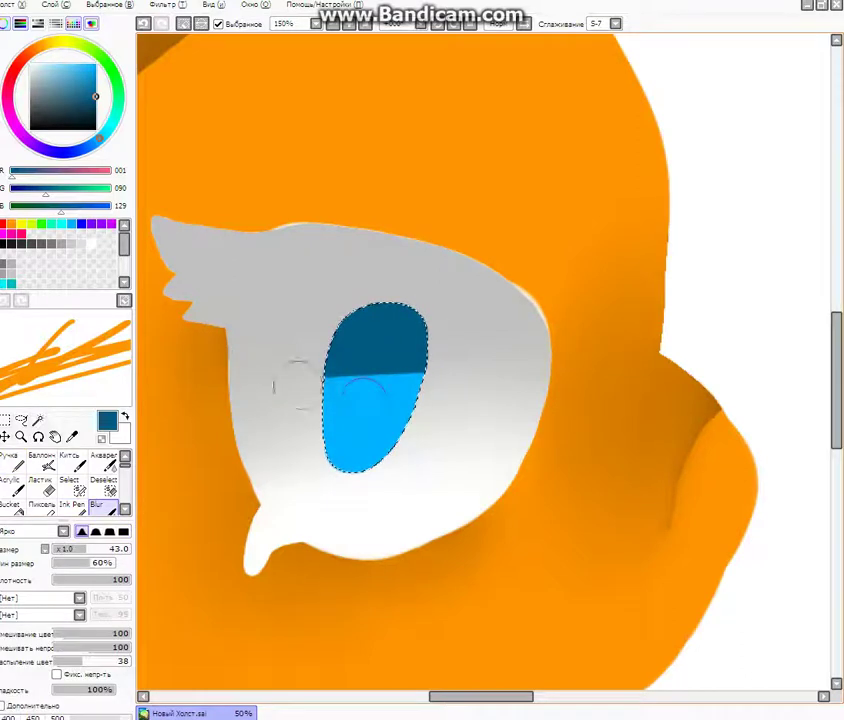
left_click_drag(299, 385, 441, 398)
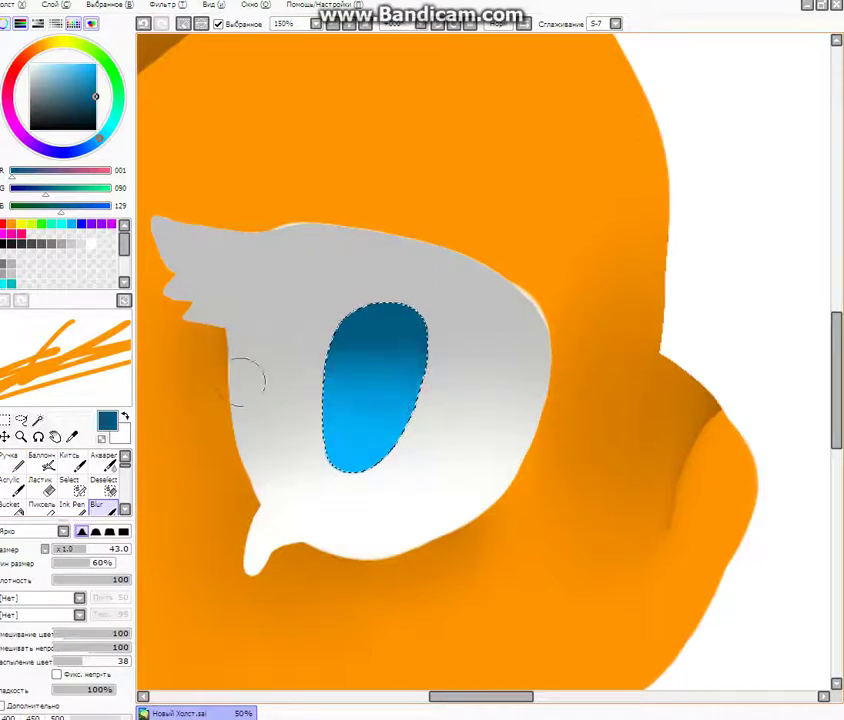
left_click(104, 487)
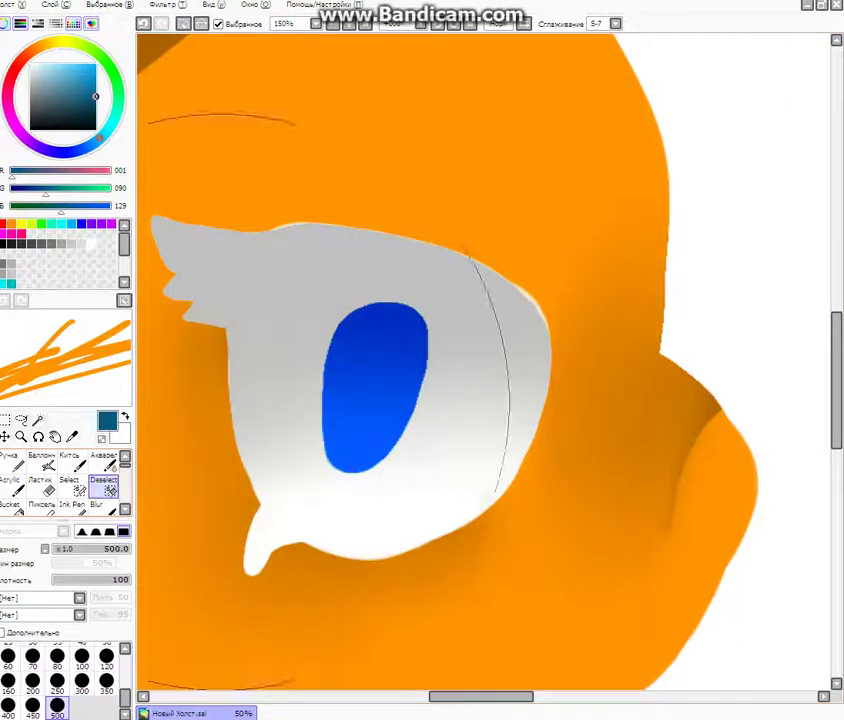
left_click_drag(228, 396, 316, 286)
scroll(328, 412, "down", 4)
scroll(330, 417, "up", 3)
scroll(331, 402, "down", 2)
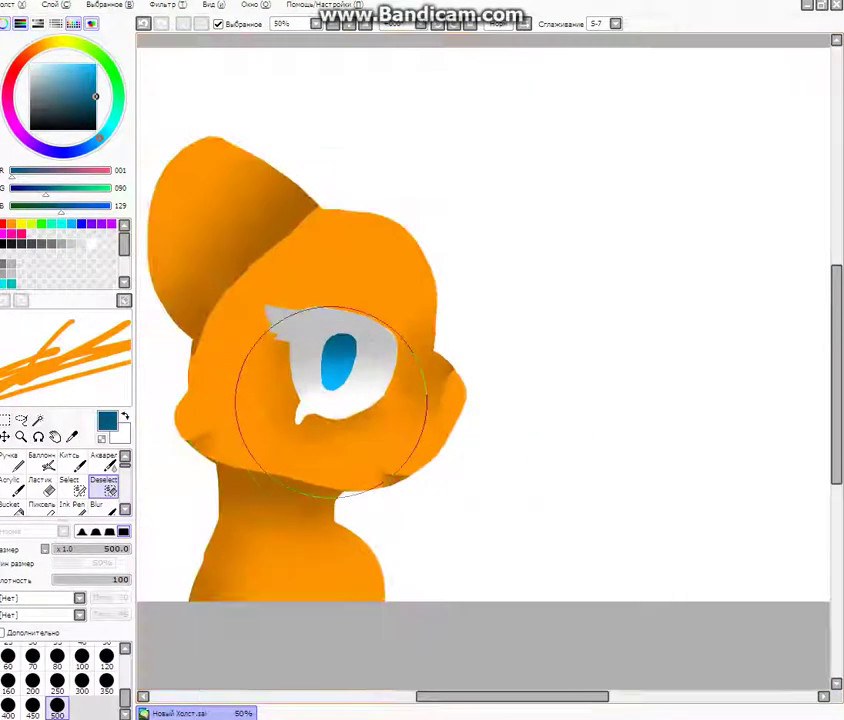
Step: Paint a pale cyan (RGB 223, 255, 255) teardrop highlight across the iris's left edge with the pen at size 14
scroll(331, 402, "up", 4)
key("n")
scroll(41, 263, "down", 2)
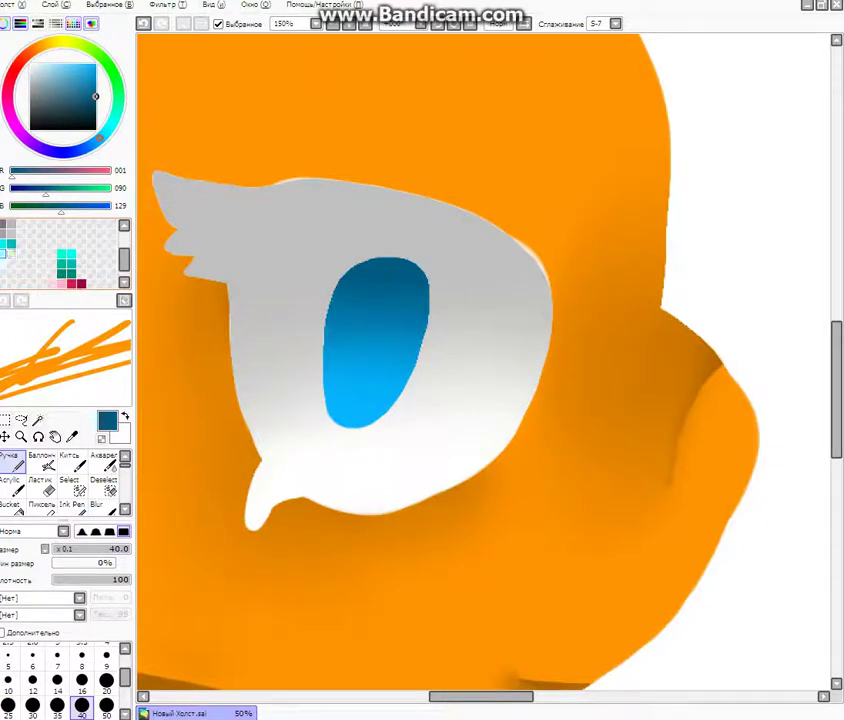
left_click(2, 264)
scroll(349, 257, "down", 3)
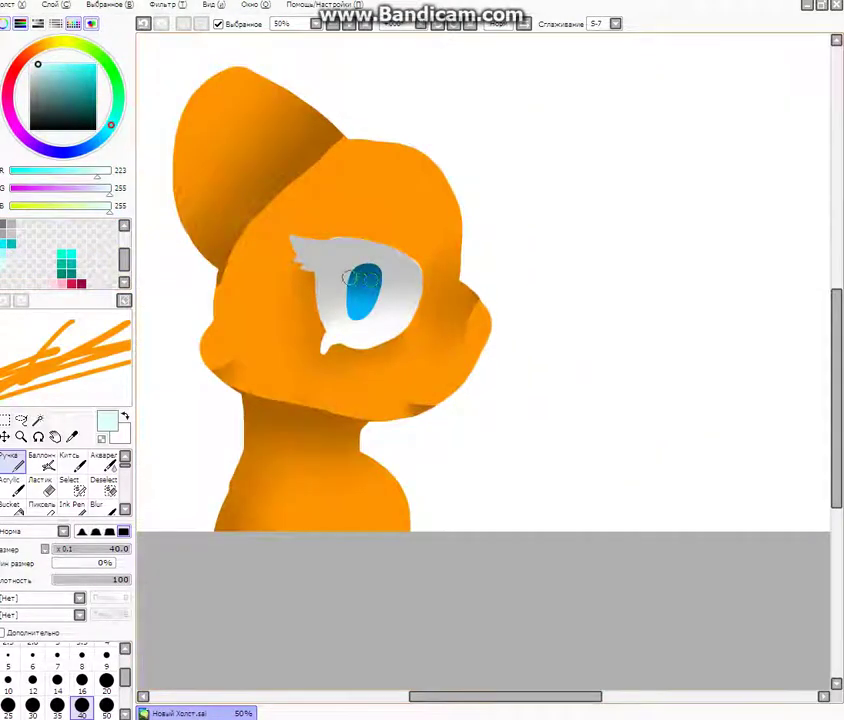
scroll(350, 277, "up", 4)
left_click(57, 682)
scroll(370, 350, "down", 2)
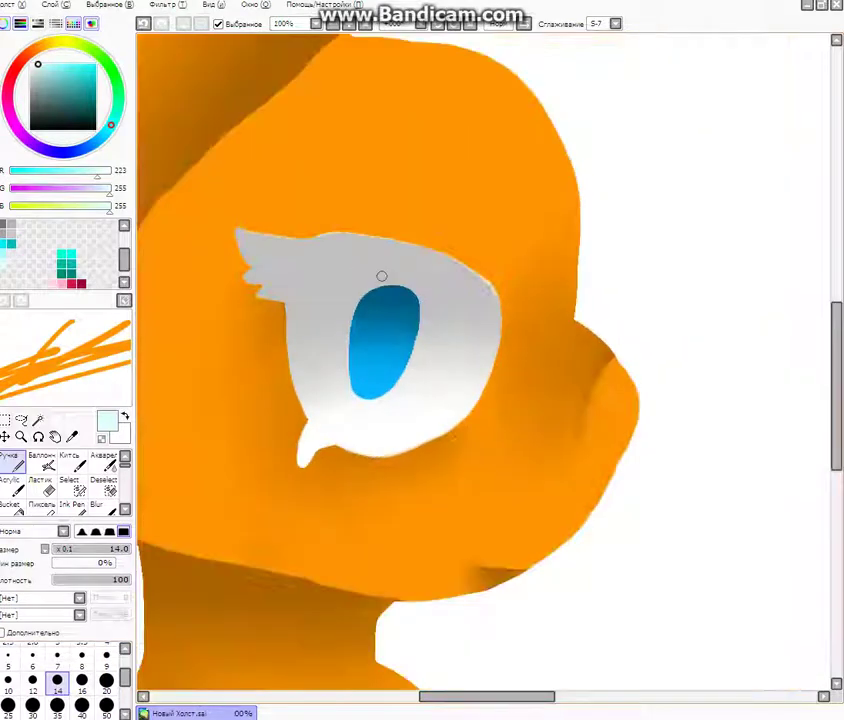
scroll(368, 311, "up", 4)
scroll(373, 316, "down", 2)
scroll(357, 341, "up", 2)
scroll(352, 341, "up", 1)
mouse_move(302, 302)
left_mouse_down()
mouse_move(394, 356)
mouse_move(420, 396)
mouse_move(254, 360)
mouse_move(279, 315)
mouse_move(322, 336)
mouse_move(284, 296)
mouse_move(388, 383)
left_mouse_up()
scroll(388, 383, "down", 6)
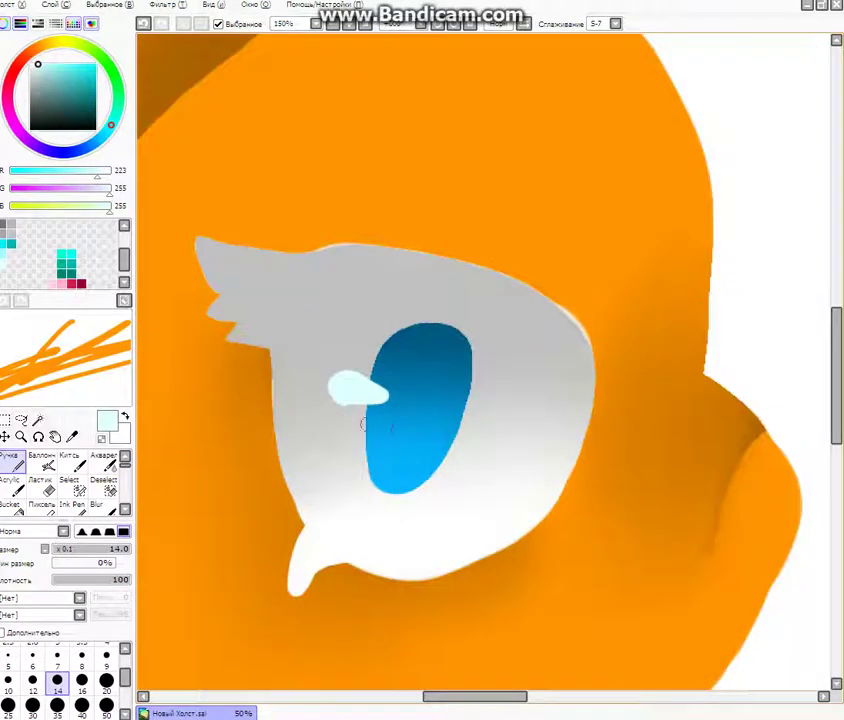
Step: Paint three progressively smaller pale cyan highlights below the teardrop, following the iris's left edge down to its lower tip
scroll(390, 426, "up", 1)
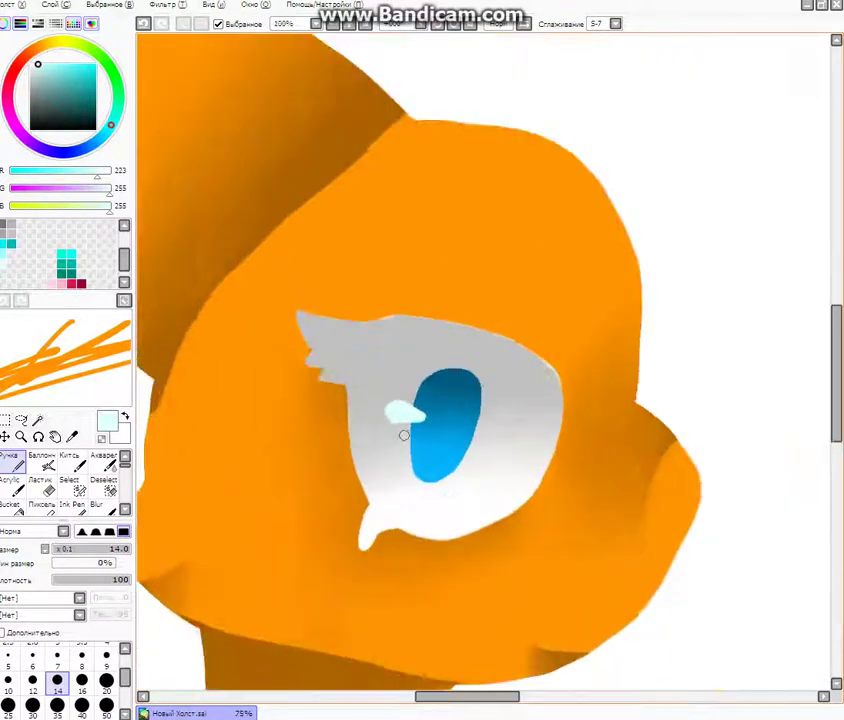
scroll(403, 433, "up", 3)
mouse_move(440, 437)
left_mouse_down()
mouse_move(374, 441)
mouse_move(350, 454)
mouse_move(433, 445)
left_mouse_up()
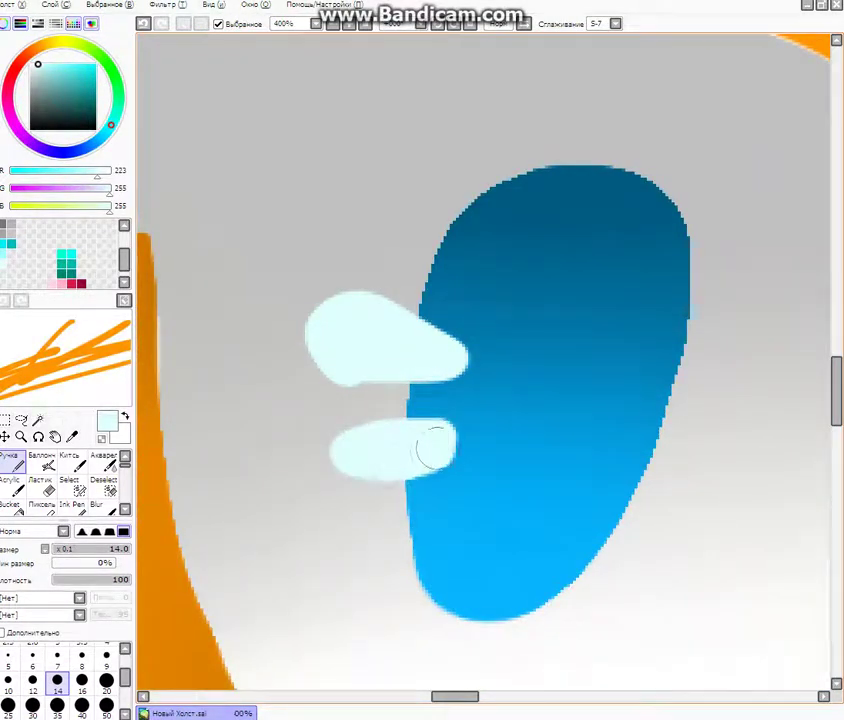
scroll(324, 445, "down", 4)
scroll(360, 456, "up", 2)
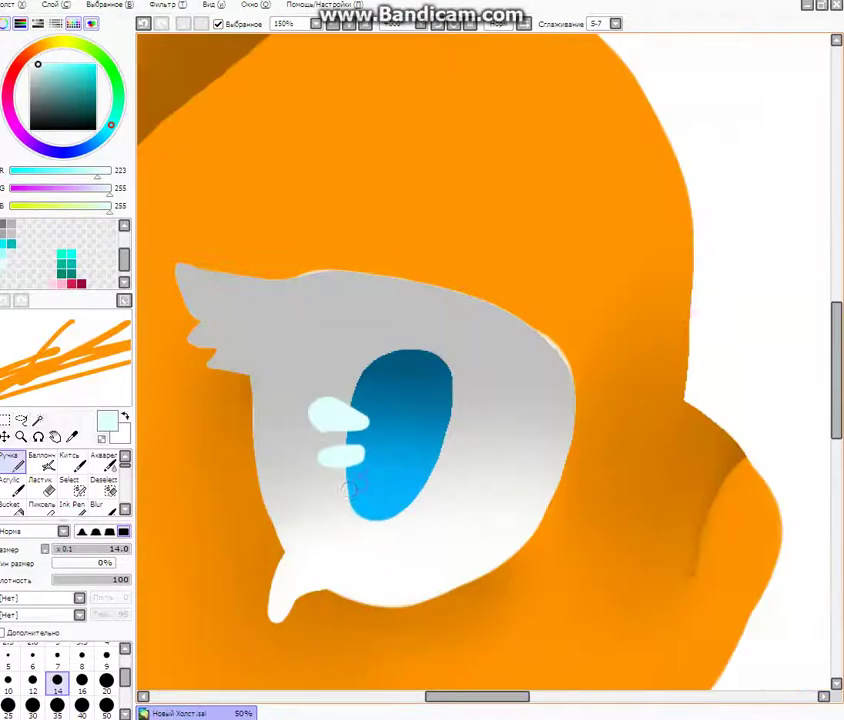
scroll(340, 454, "up", 3)
mouse_move(354, 490)
left_mouse_down()
mouse_move(383, 471)
mouse_move(321, 505)
mouse_move(383, 516)
left_mouse_up()
scroll(384, 488, "down", 3)
scroll(390, 506, "up", 2)
scroll(411, 324, "down", 4)
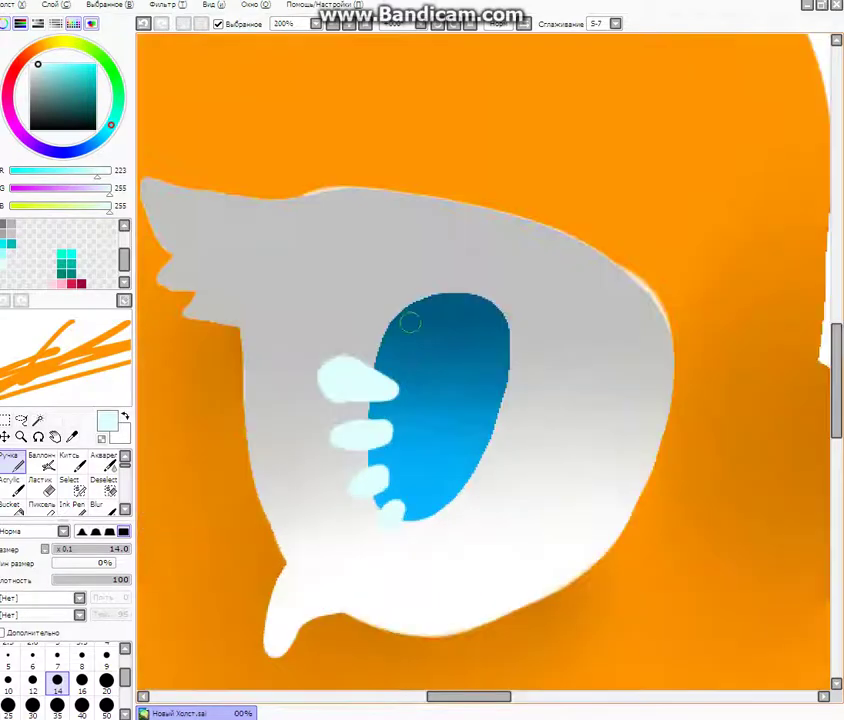
Step: Paint a fifth slanted pale cyan highlight above the teardrop on the iris's upper left edge
scroll(371, 362, "up", 4)
scroll(377, 362, "down", 1)
scroll(420, 400, "up", 2)
mouse_move(474, 436)
left_mouse_down()
mouse_move(364, 374)
mouse_move(329, 324)
mouse_move(452, 377)
left_mouse_up()
scroll(258, 292, "down", 6)
scroll(430, 400, "down", 3)
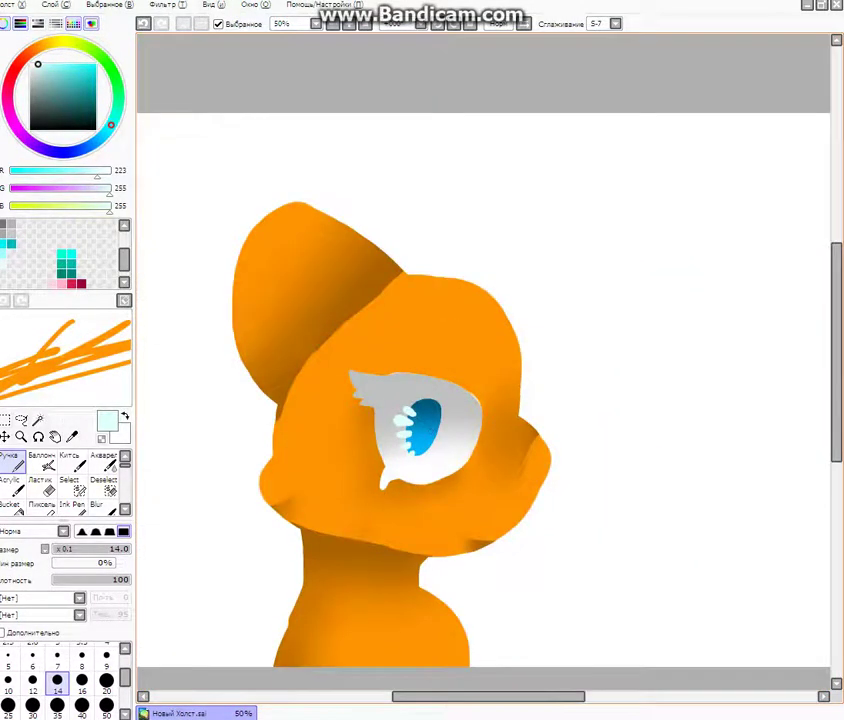
scroll(430, 400, "up", 2)
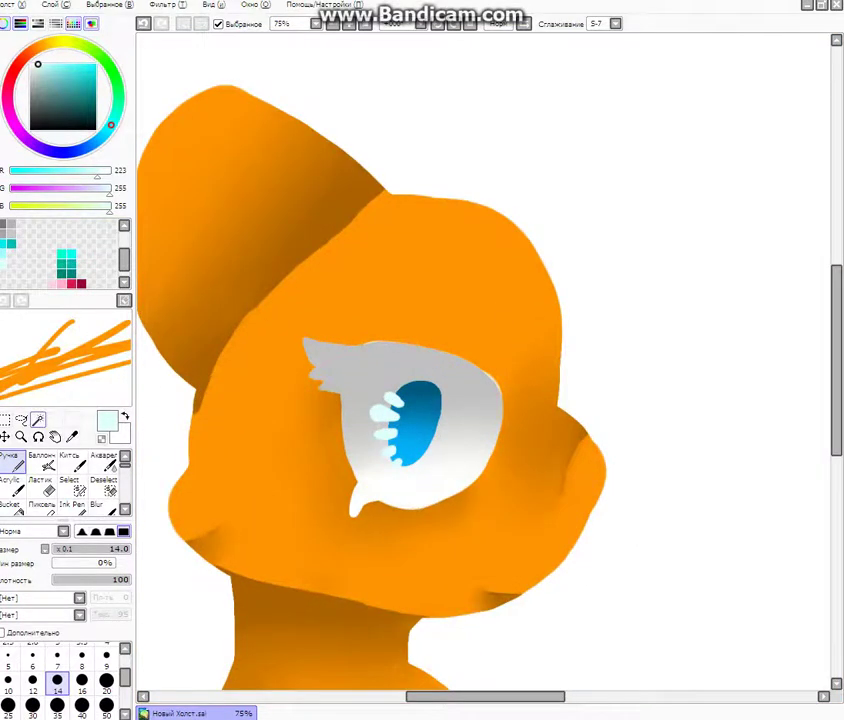
Step: Select all five pale highlights with the Magic Wand, lowering its color difference to 0 to leave out the white of the eye
scroll(424, 413, "up", 3)
key("w")
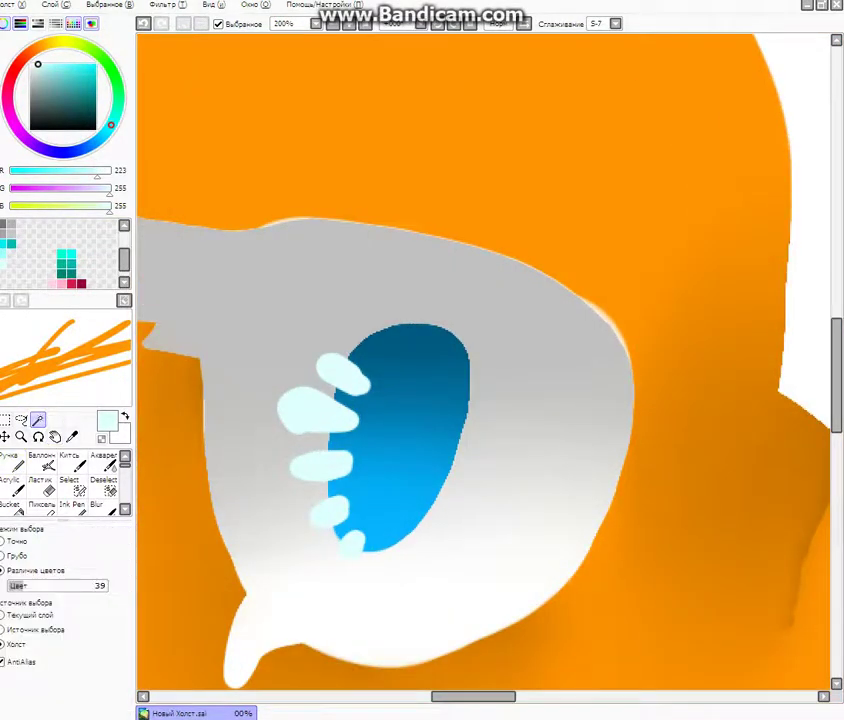
left_click(342, 374)
left_click(314, 411)
left_click(322, 466)
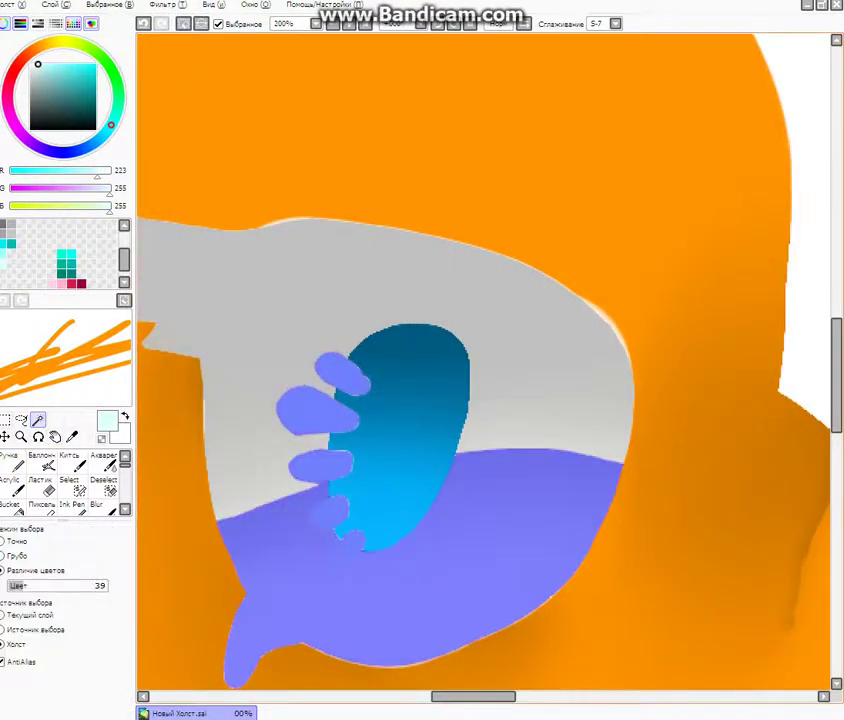
key("ctrl+z")
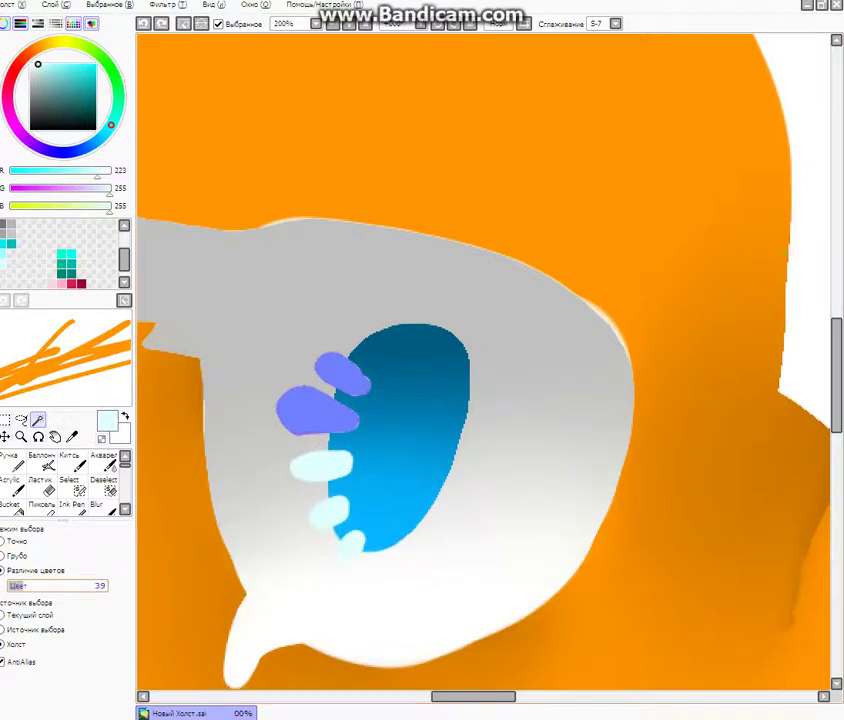
left_click(318, 462)
left_click(330, 513)
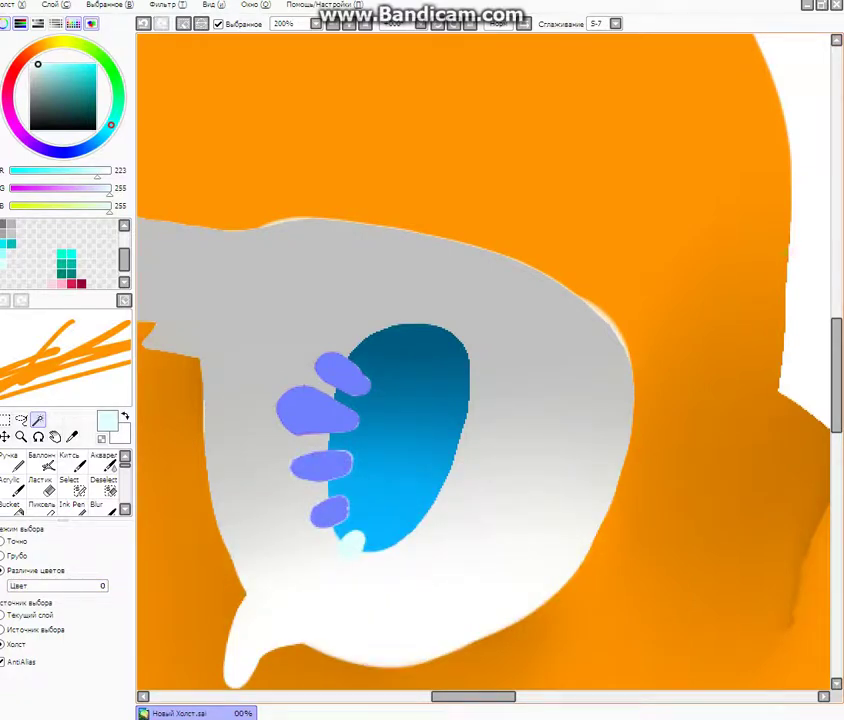
Step: Paint the lower parts of the selected highlights in light cyan (RGB 163, 253, 255) with the size 14 pen
left_click(12, 463)
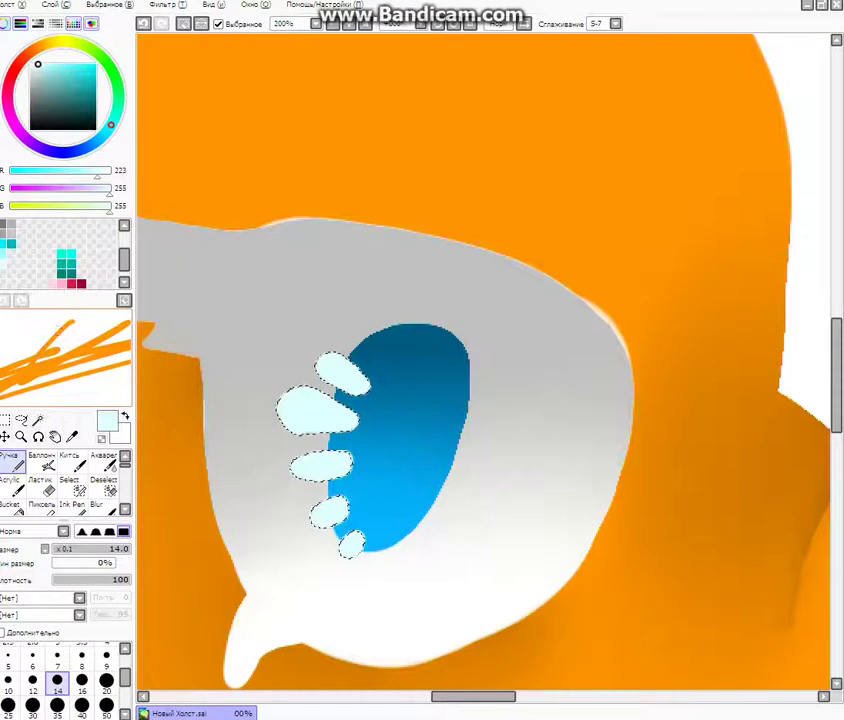
left_click(2, 254)
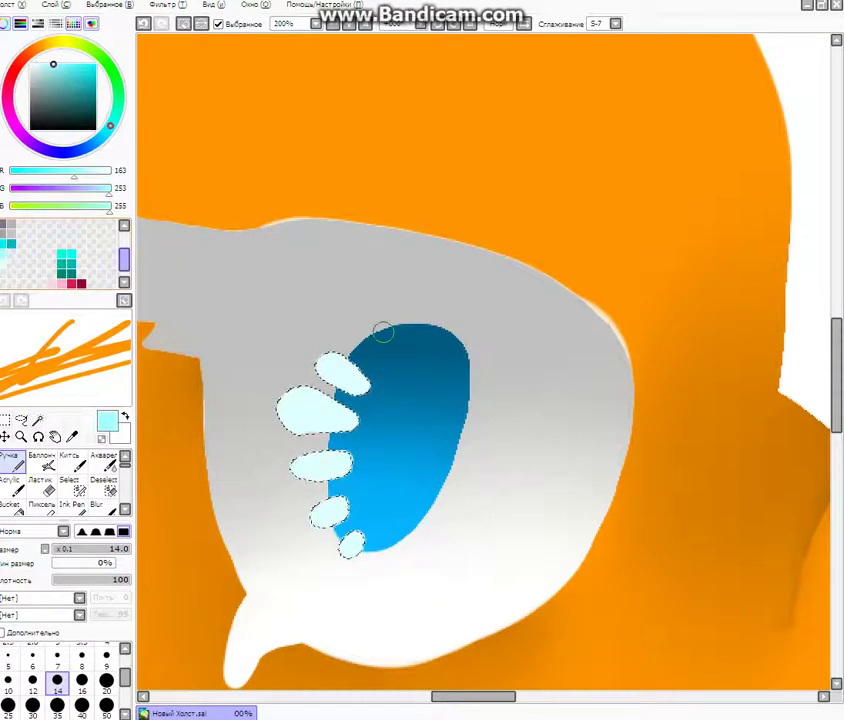
left_click_drag(256, 415, 370, 416)
left_click_drag(283, 396, 337, 374)
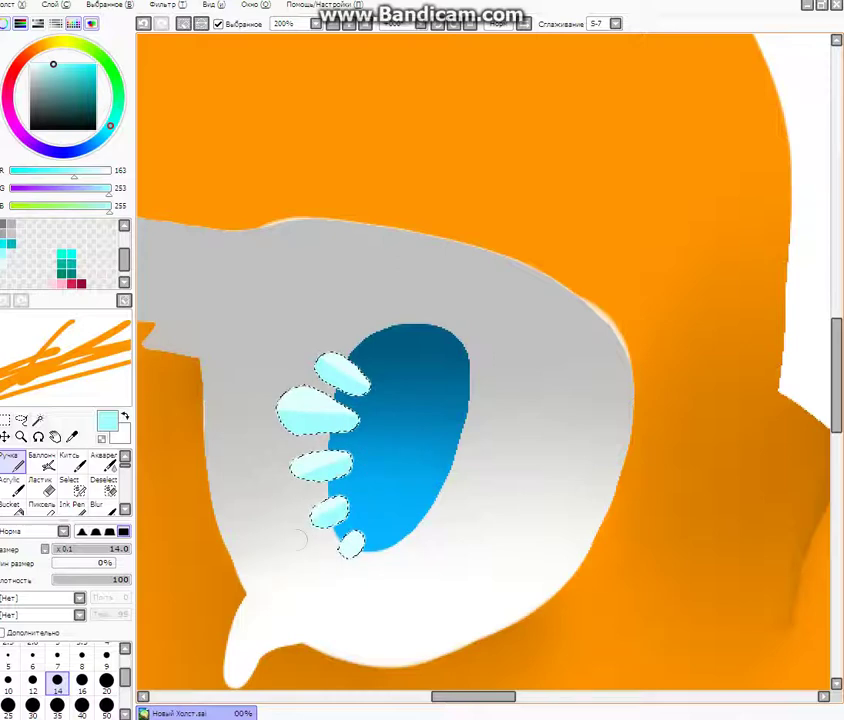
left_click_drag(335, 561, 368, 546)
Step: Blur the boundary between the two cyan tones in each highlight with the brush reduced to size 15, and clear the selection
left_click(100, 507)
scroll(349, 412, "down", 1)
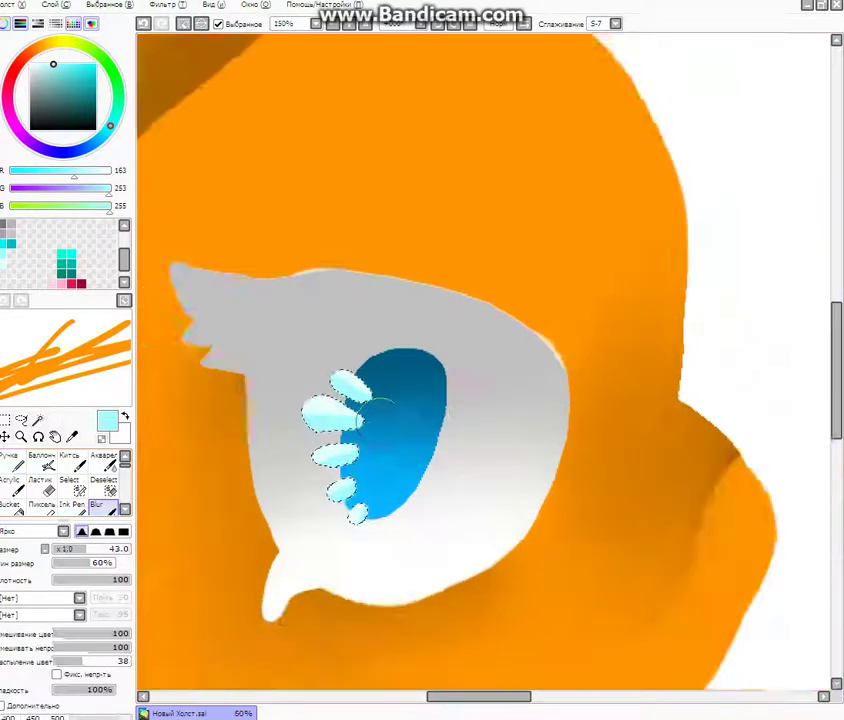
scroll(342, 403, "up", 4)
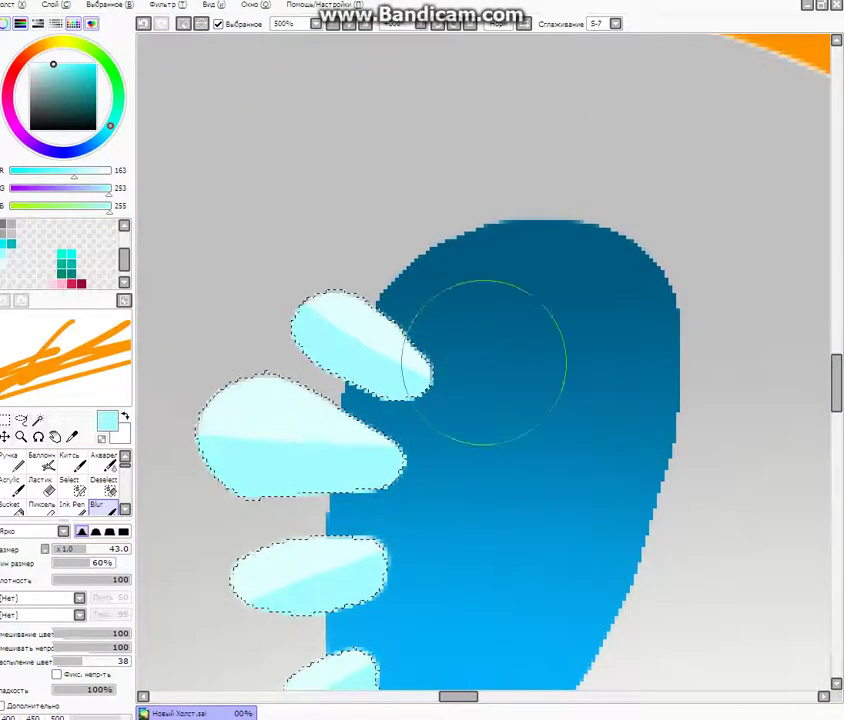
key("[")
key("[")
key("[")
key("[")
key("[")
left_click_drag(306, 308, 412, 354)
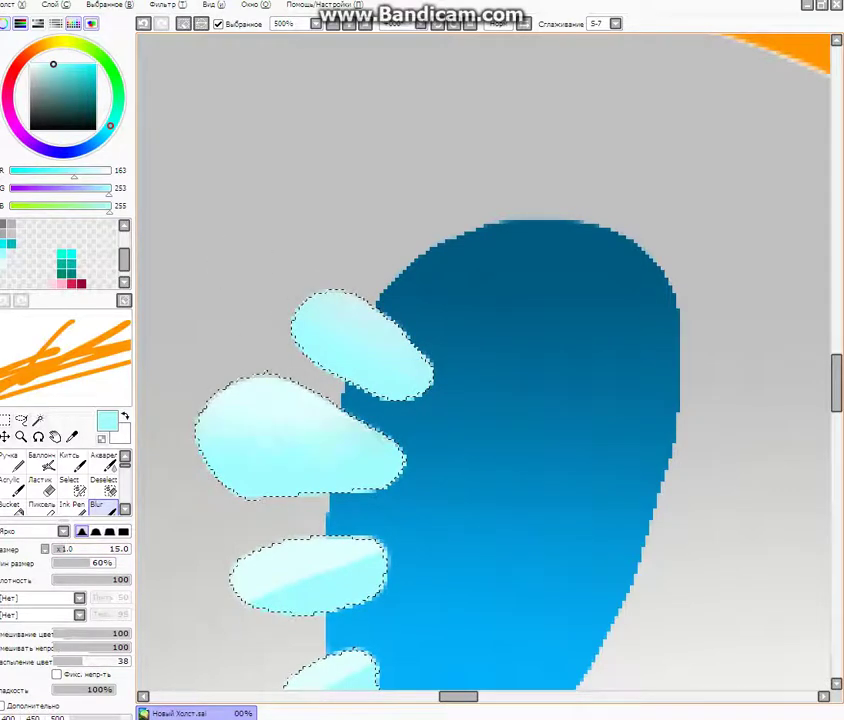
scroll(424, 430, "up", 1)
scroll(790, 445, "down", 3)
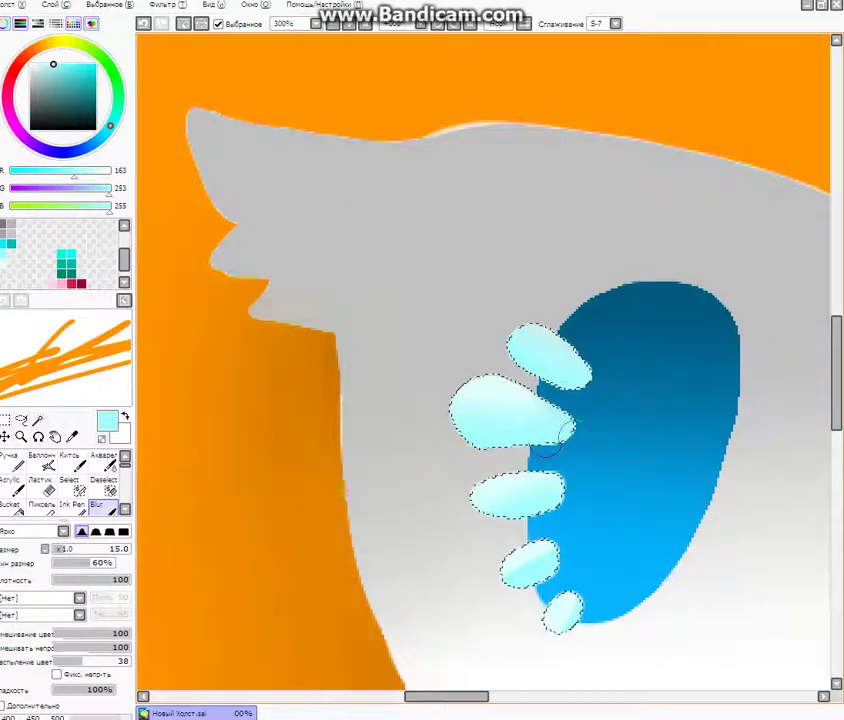
scroll(790, 445, "up", 2)
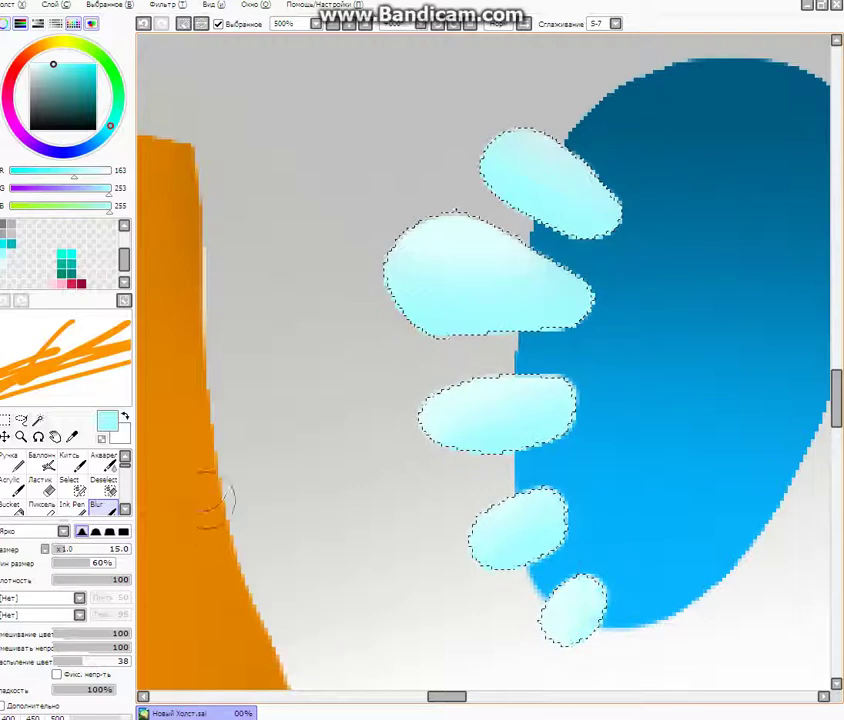
left_click(104, 487)
left_click(465, 517)
Step: Examine the shaded eye and its highlights both close up and within the whole drawing
scroll(465, 517, "down", 3)
scroll(480, 480, "down", 5)
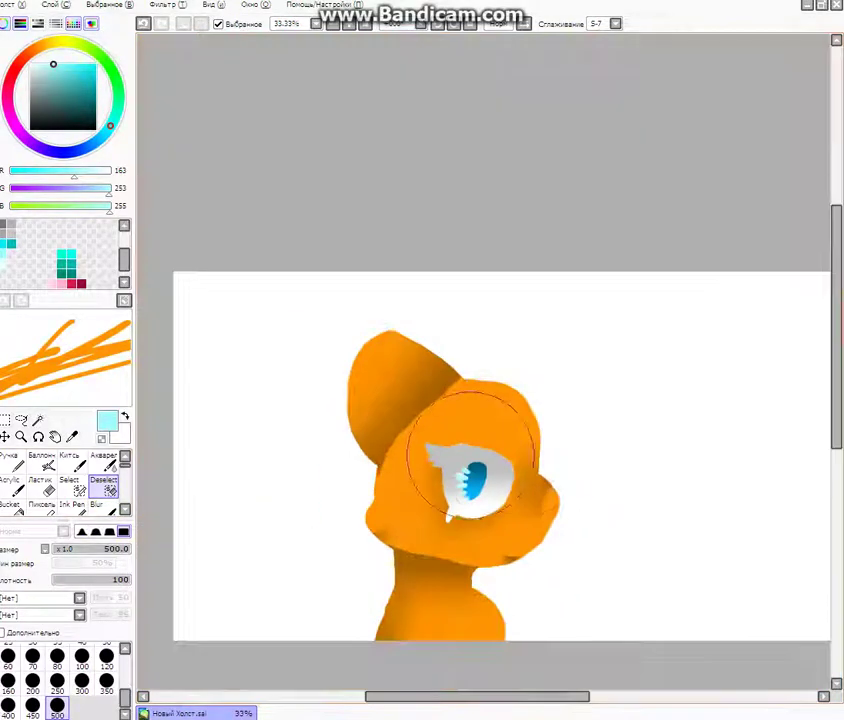
scroll(452, 396, "up", 2)
scroll(411, 418, "down", 2)
scroll(420, 385, "up", 4)
scroll(421, 383, "down", 1)
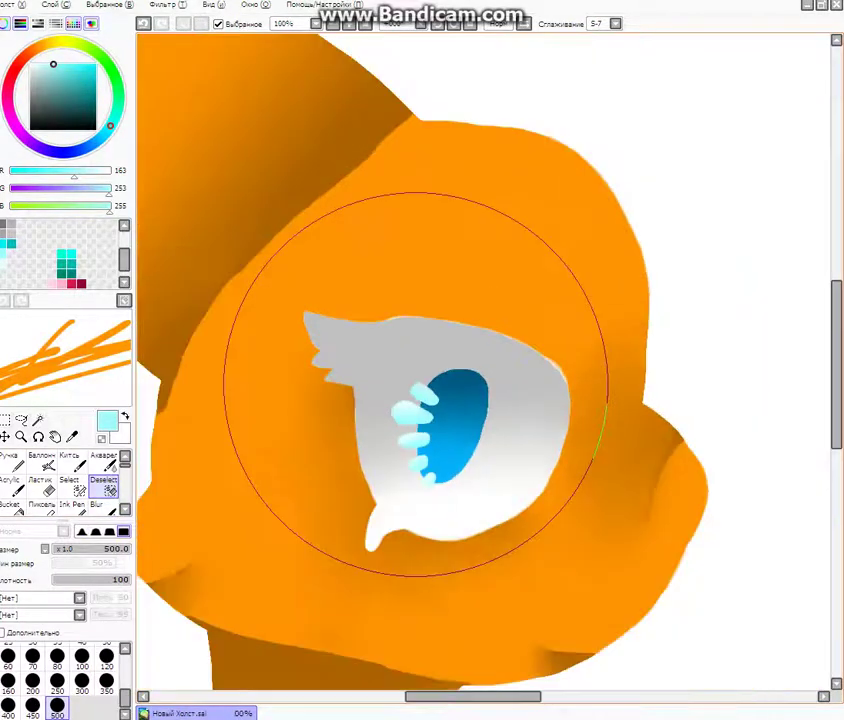
scroll(400, 380, "down", 2)
scroll(386, 377, "up", 2)
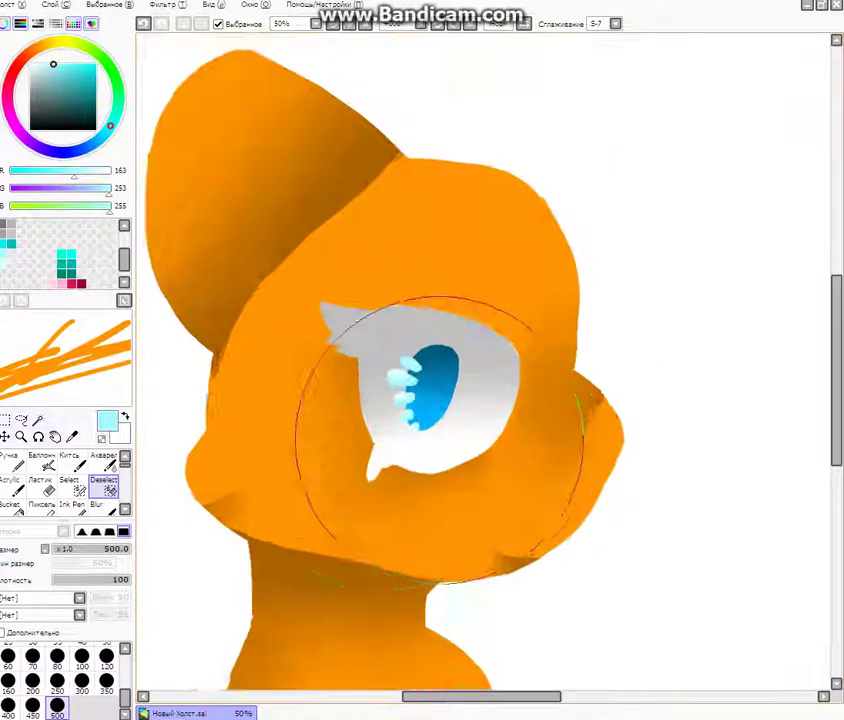
scroll(349, 471, "down", 1)
scroll(458, 352, "down", 1)
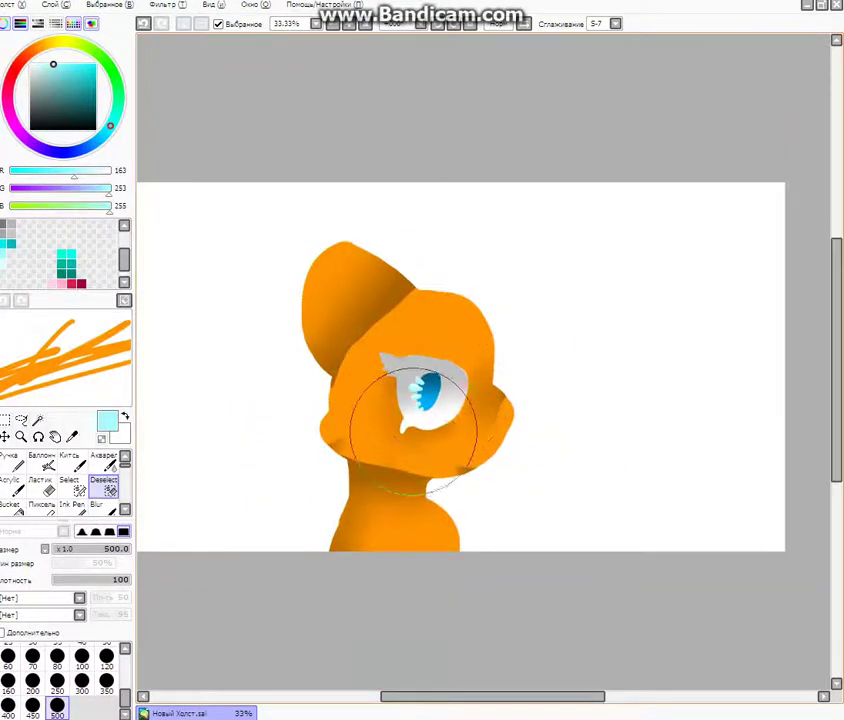
scroll(433, 418, "down", 1)
scroll(455, 445, "down", 2)
scroll(457, 440, "down", 1)
scroll(376, 461, "up", 2)
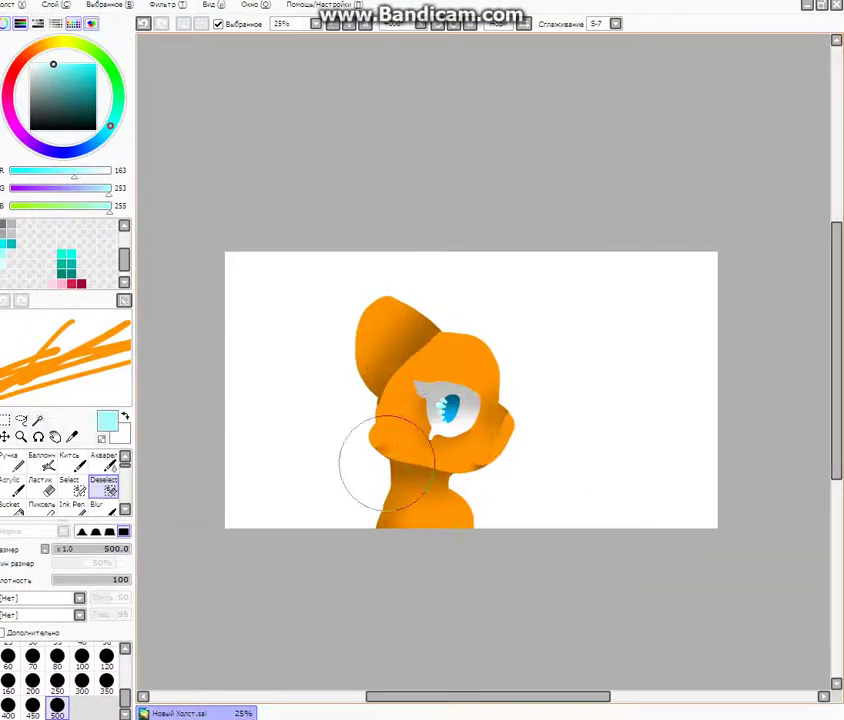
Step: Fill the whole background around the character in bright purple (RGB 212, 1, 255) with the size 500 pen
scroll(433, 430, "down", 1)
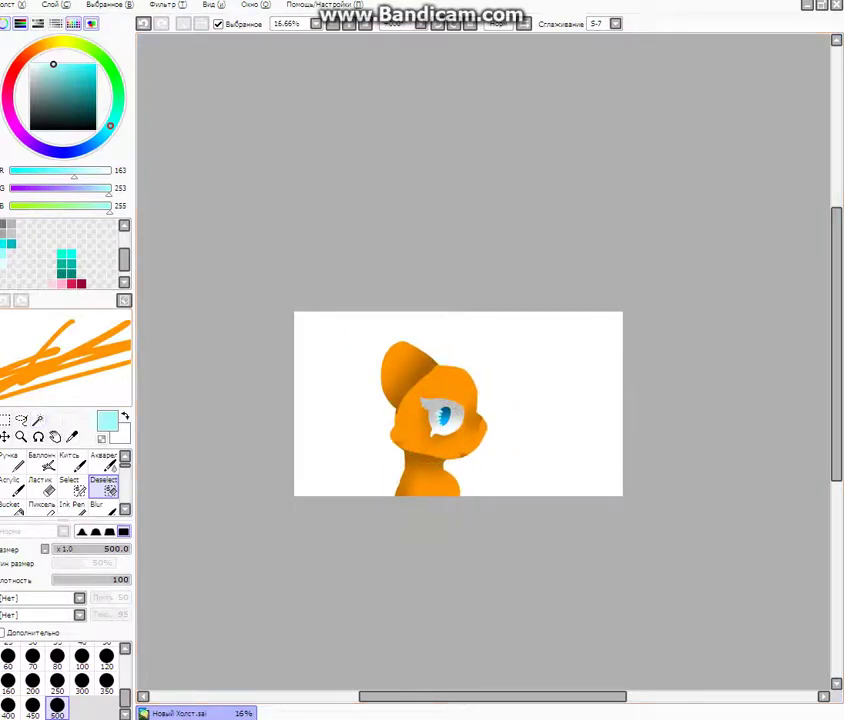
left_click(12, 462)
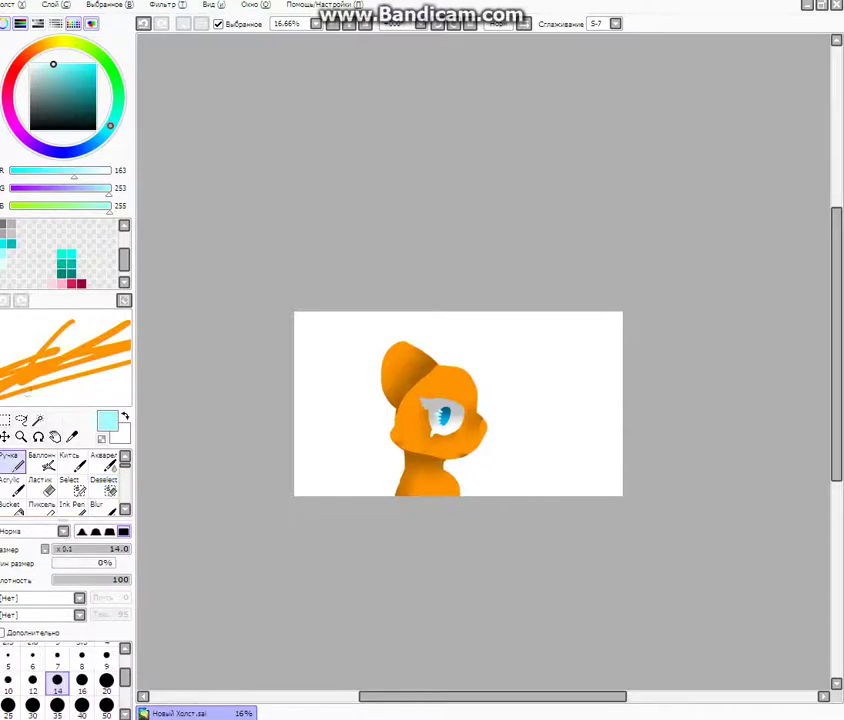
mouse_move(110, 126)
left_mouse_down()
mouse_move(51, 151)
mouse_move(20, 132)
left_mouse_up()
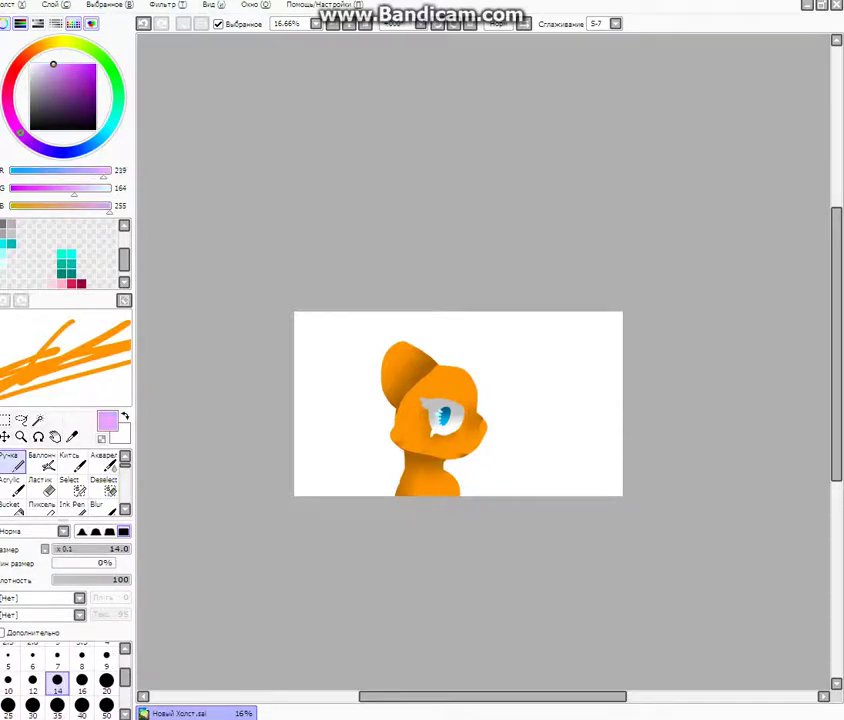
left_click(95, 65)
scroll(83, 680, "down", 3)
left_click(57, 706)
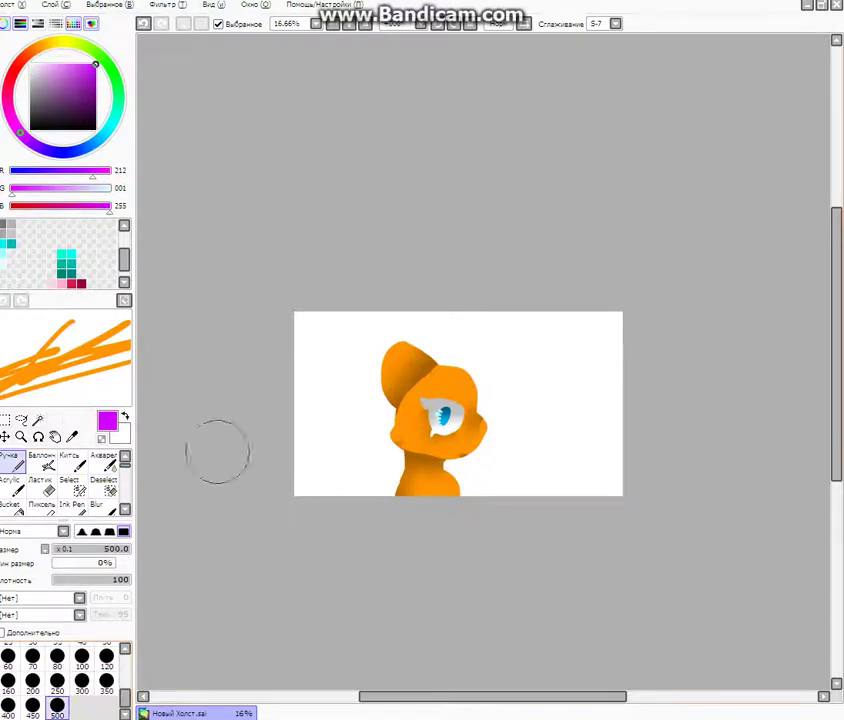
left_click_drag(274, 346, 270, 549)
left_click_drag(312, 376, 252, 633)
mouse_move(287, 540)
left_mouse_down()
mouse_move(345, 268)
mouse_move(311, 520)
left_mouse_up()
left_click_drag(390, 520, 361, 285)
mouse_move(442, 285)
left_mouse_down()
mouse_move(414, 520)
mouse_move(443, 285)
left_mouse_up()
mouse_move(503, 290)
left_mouse_down()
mouse_move(494, 355)
mouse_move(513, 338)
mouse_move(518, 437)
mouse_move(597, 300)
mouse_move(603, 510)
left_mouse_up()
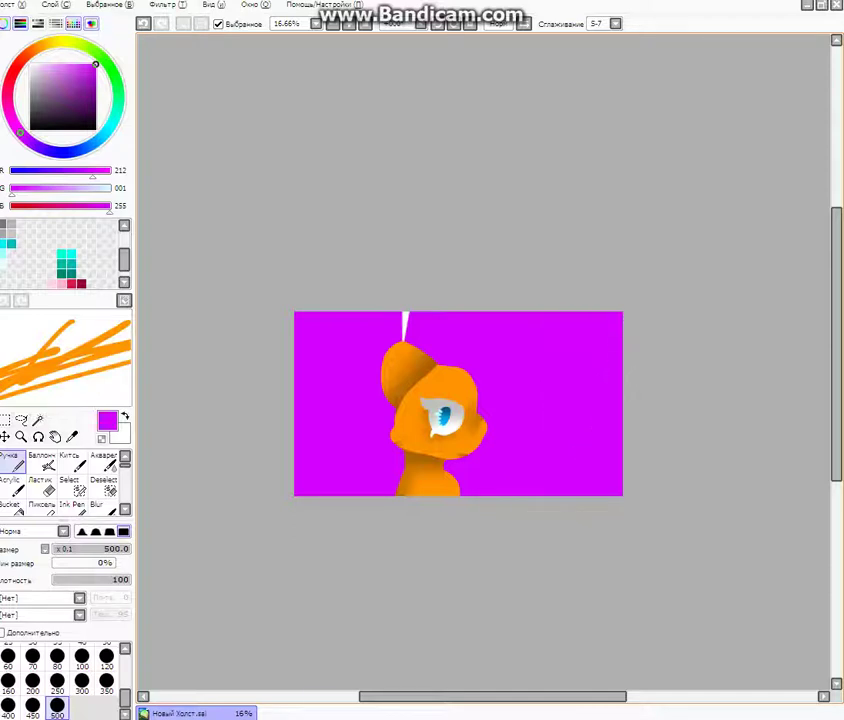
scroll(402, 411, "down", 4)
scroll(408, 412, "up", 4)
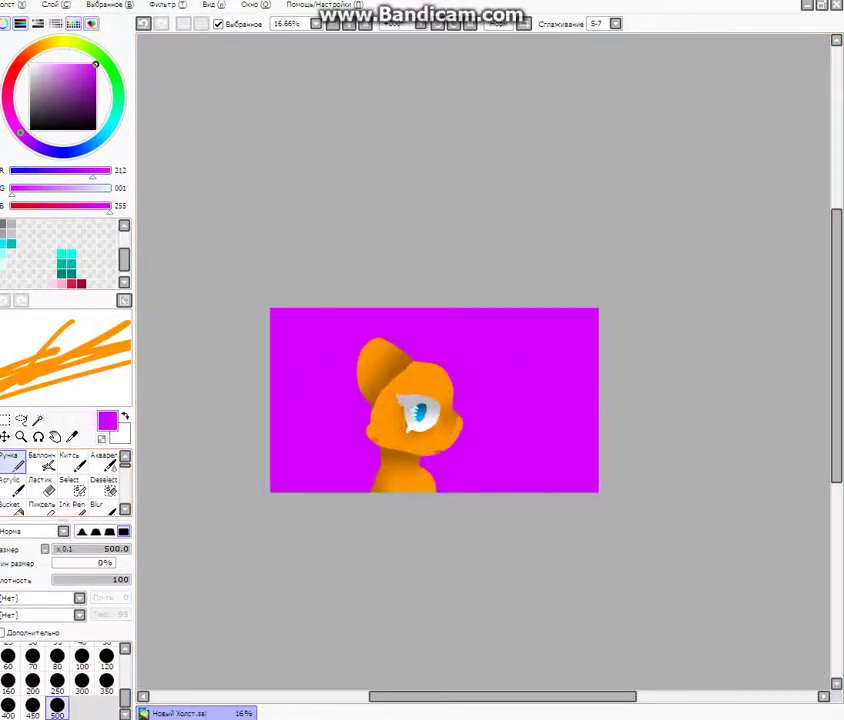
Step: Select the purple background with the Magic Wand and ready the size 80 pen in dark purple (RGB 97, 1, 117)
left_click(38, 420)
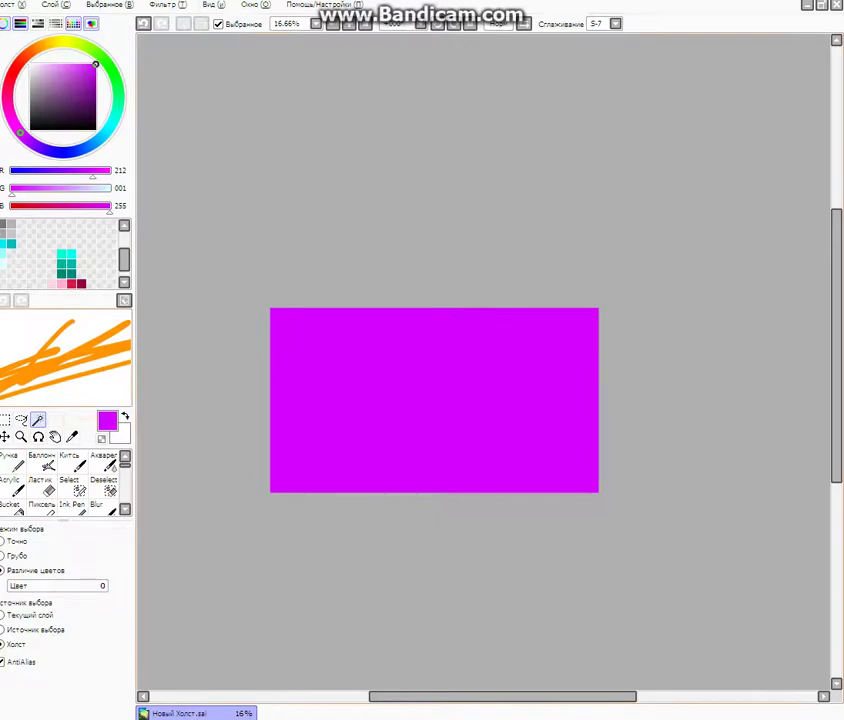
left_click(434, 402)
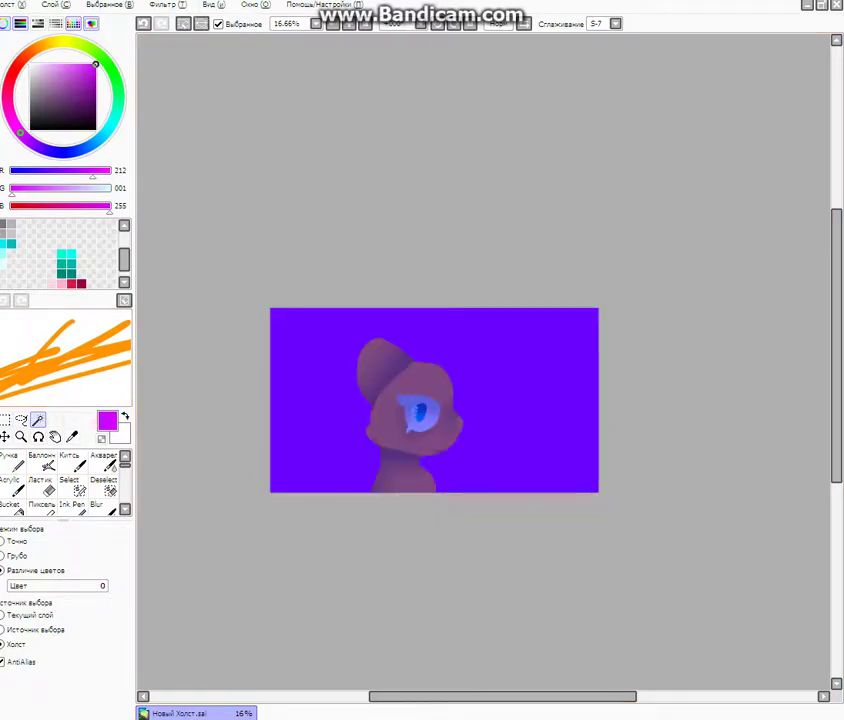
left_click(12, 462)
scroll(318, 303, "down", 1)
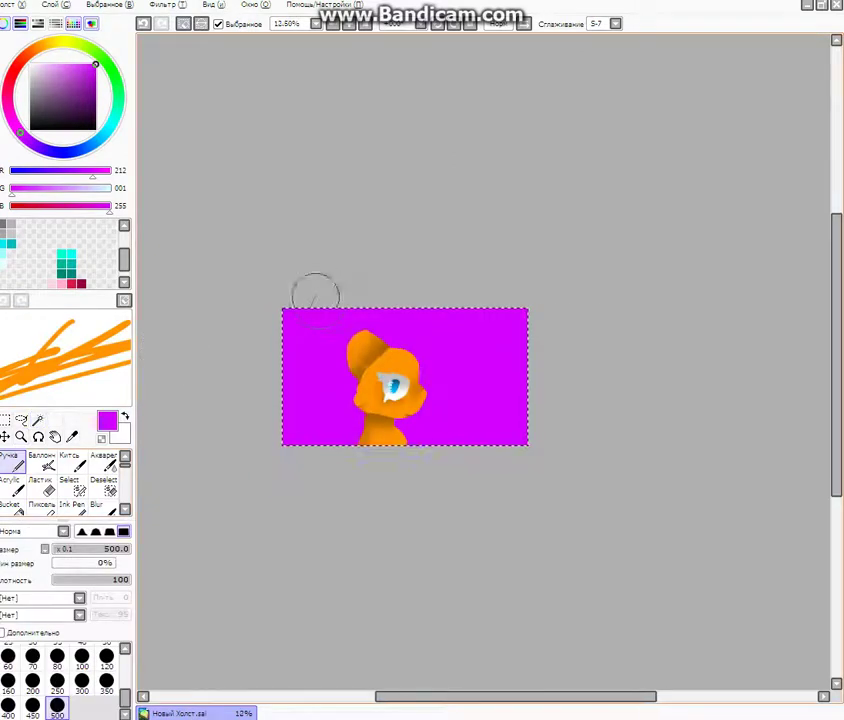
scroll(359, 332, "up", 4)
left_click(95, 99)
scroll(265, 260, "down", 4)
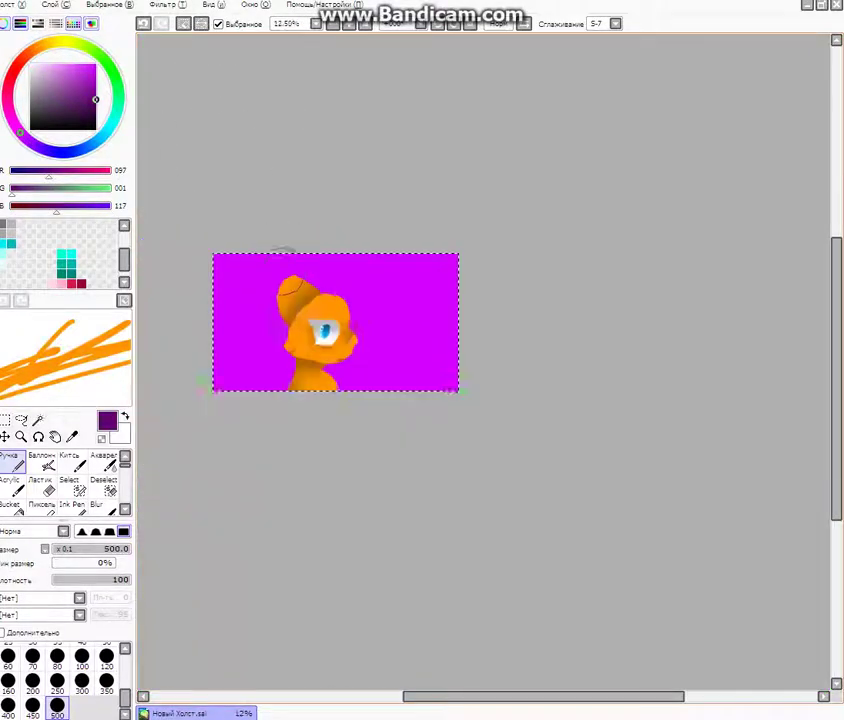
scroll(282, 297, "up", 1)
left_click(57, 658)
scroll(349, 419, "down", 2)
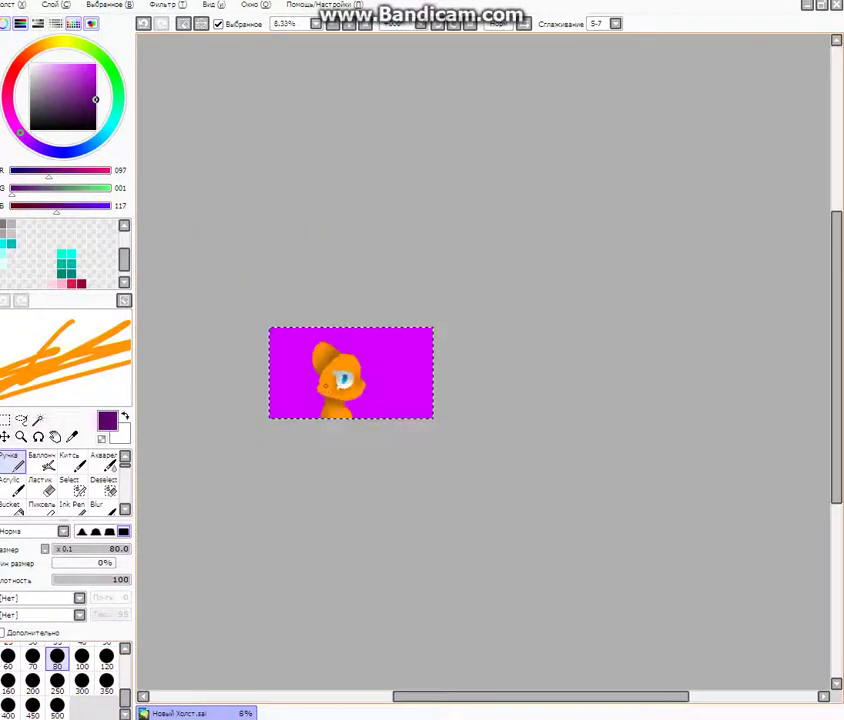
Step: Paint a dark purple band on the background along both outer edges of the ear
scroll(323, 390, "up", 5)
scroll(350, 486, "up", 2)
mouse_move(350, 486)
left_mouse_down()
mouse_move(268, 390)
mouse_move(217, 194)
left_mouse_up()
scroll(217, 194, "down", 3)
scroll(237, 196, "up", 4)
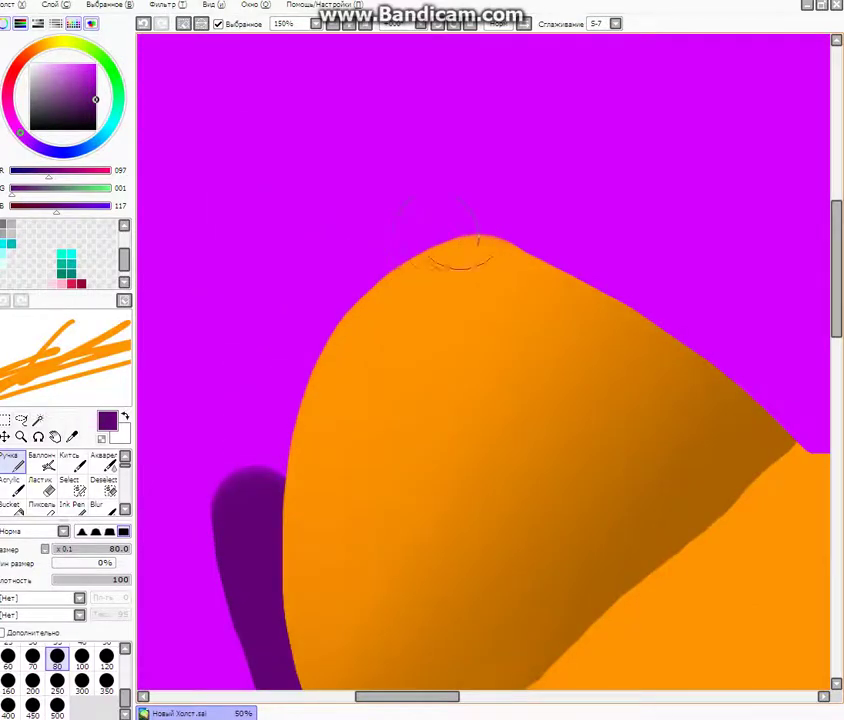
mouse_move(470, 240)
left_mouse_down()
mouse_move(425, 235)
mouse_move(320, 300)
mouse_move(288, 390)
mouse_move(250, 555)
mouse_move(265, 640)
left_mouse_up()
scroll(405, 418, "down", 3)
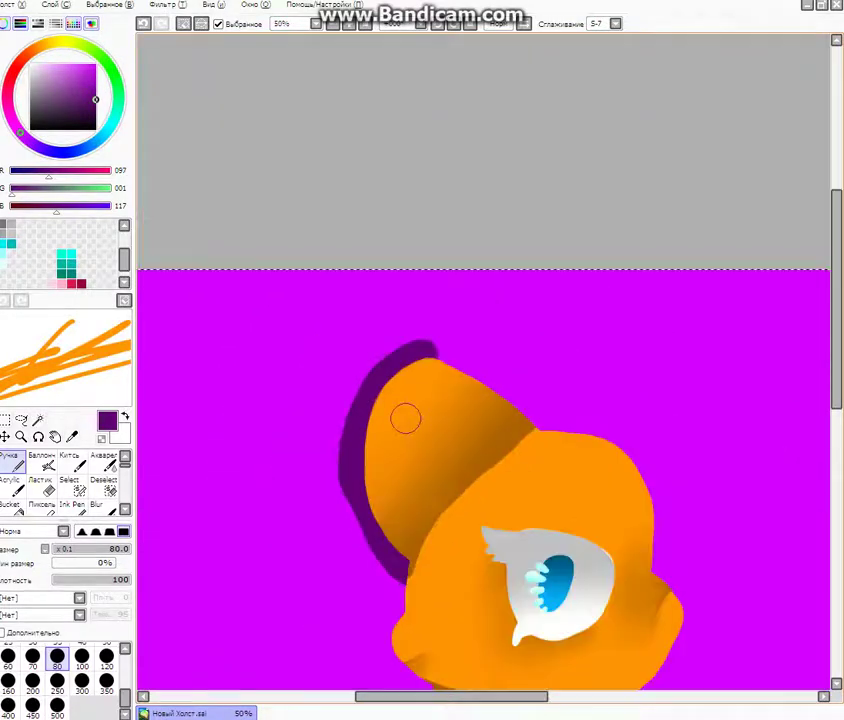
scroll(405, 418, "down", 2)
scroll(409, 409, "up", 3)
mouse_move(417, 326)
left_mouse_down()
mouse_move(562, 410)
mouse_move(612, 465)
left_mouse_up()
scroll(379, 356, "down", 4)
scroll(413, 383, "up", 4)
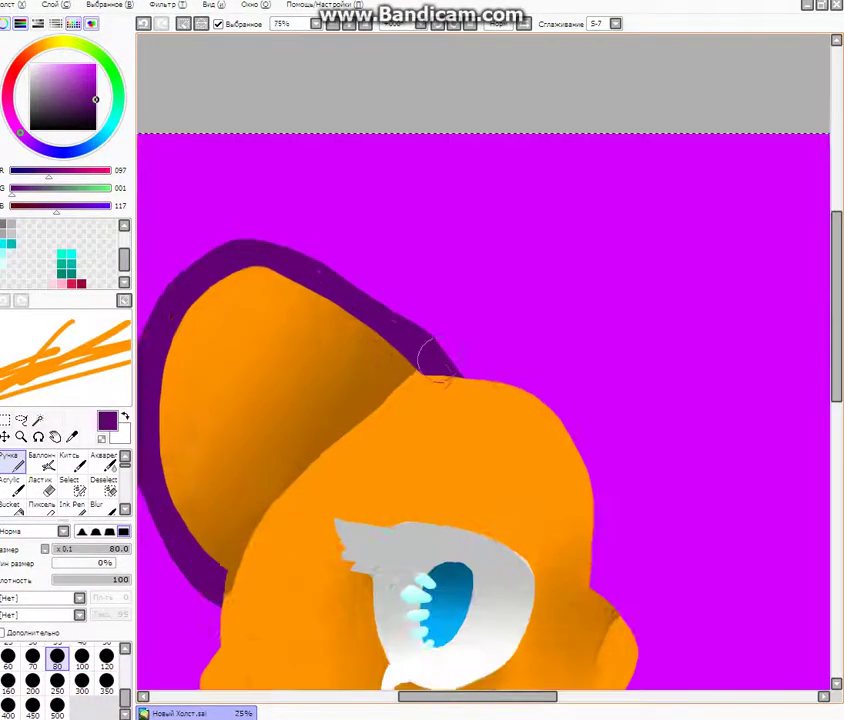
Step: Continue the dark purple band around the forehead, muzzle and chin, and along the back of the head and cheek
mouse_move(433, 358)
left_mouse_down()
mouse_move(486, 358)
mouse_move(559, 380)
mouse_move(601, 458)
mouse_move(590, 578)
left_mouse_up()
scroll(590, 578, "down", 3)
scroll(547, 477, "up", 3)
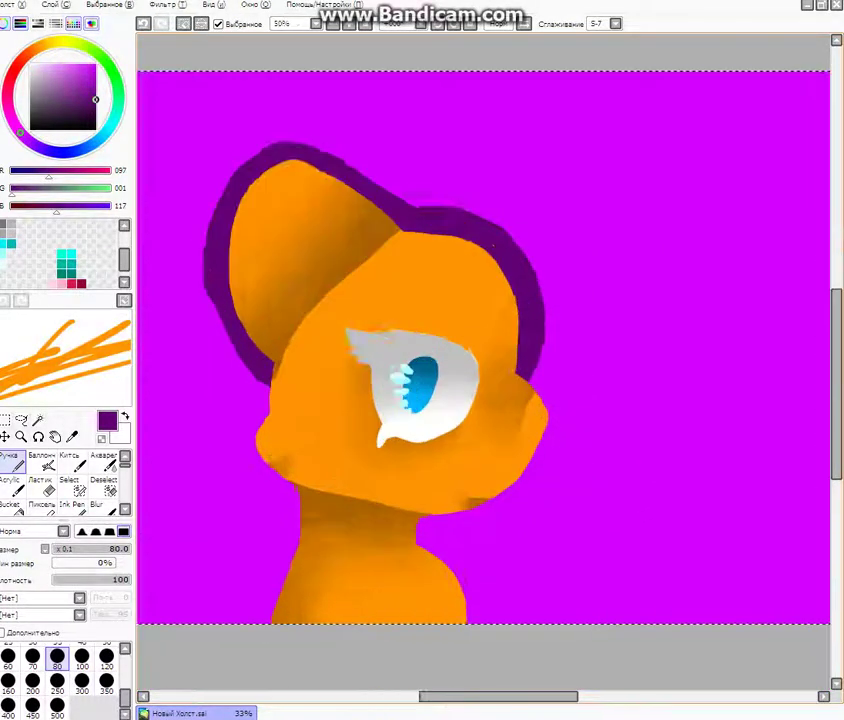
mouse_move(527, 311)
left_mouse_down()
mouse_move(563, 411)
mouse_move(493, 506)
mouse_move(378, 572)
left_mouse_up()
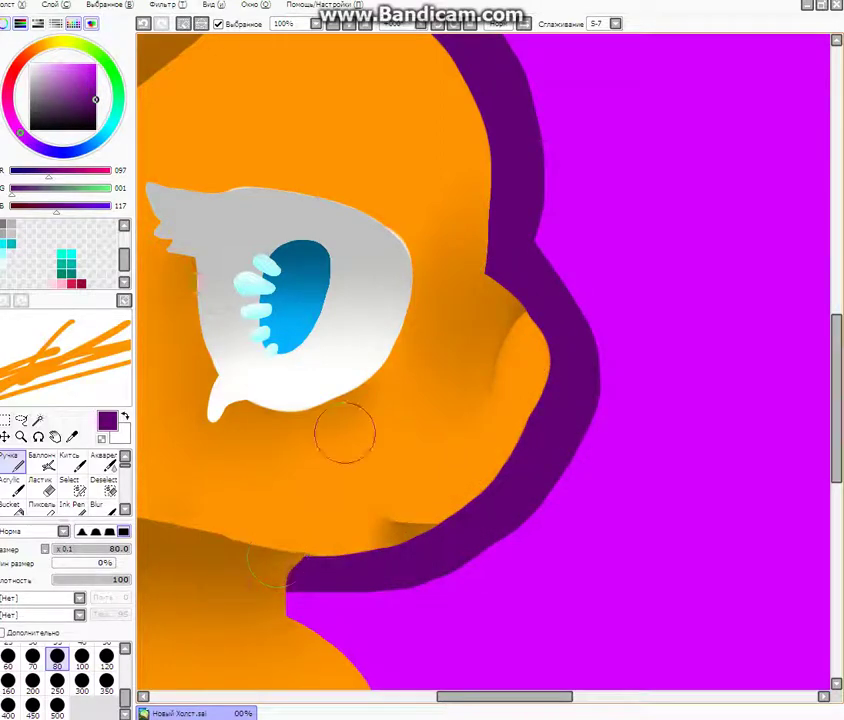
scroll(343, 433, "down", 5)
scroll(296, 265, "up", 6)
mouse_move(297, 265)
left_mouse_down()
mouse_move(273, 410)
mouse_move(276, 517)
mouse_move(440, 590)
left_mouse_up()
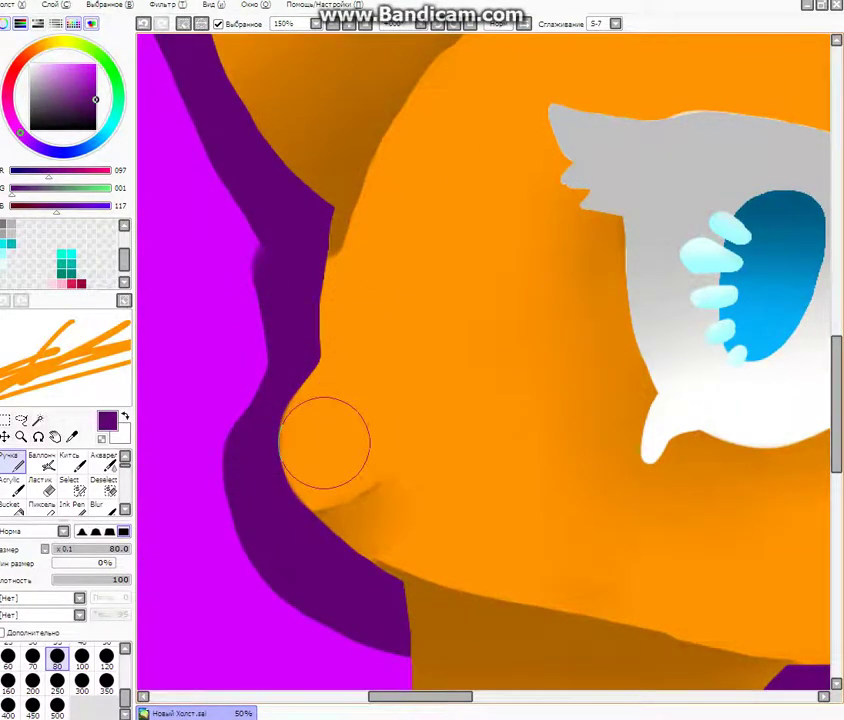
Step: Extend the dark purple band down both sides of the neck and shoulders to the canvas edge
scroll(324, 442, "down", 3)
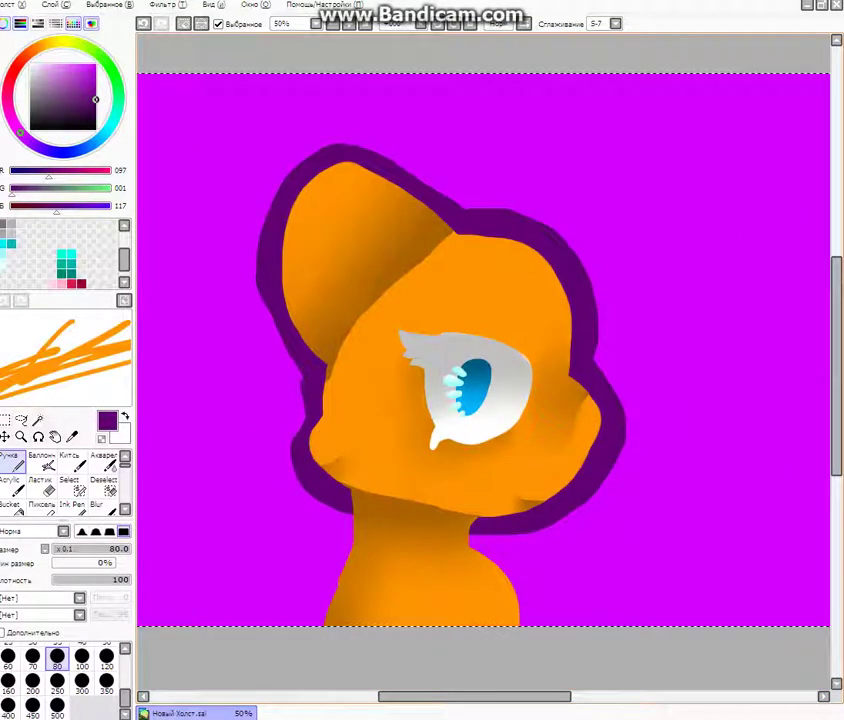
scroll(448, 494, "down", 1)
scroll(382, 508, "up", 2)
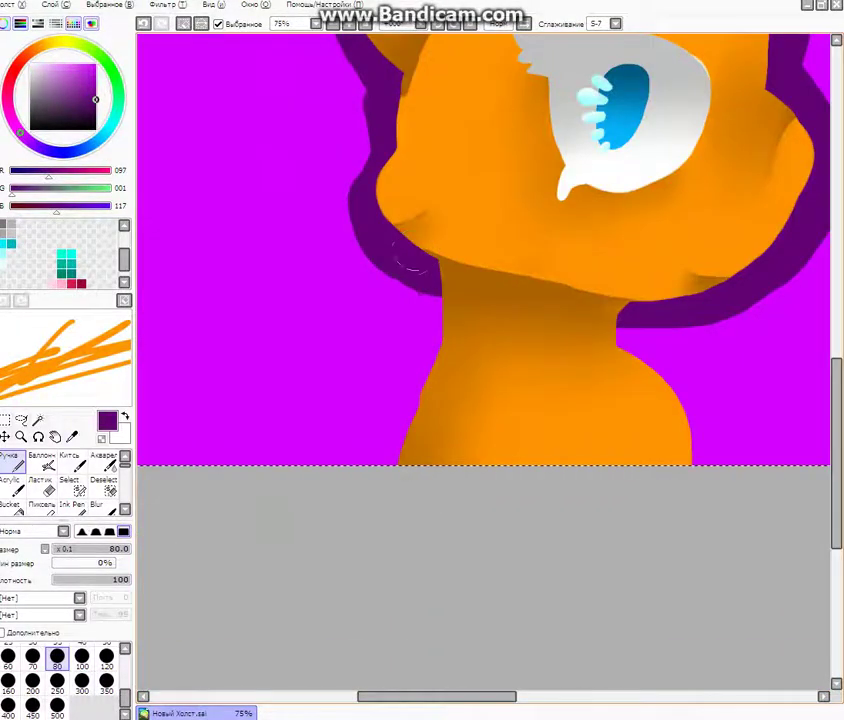
left_click_drag(382, 508, 390, 285)
left_click_drag(637, 307, 682, 414)
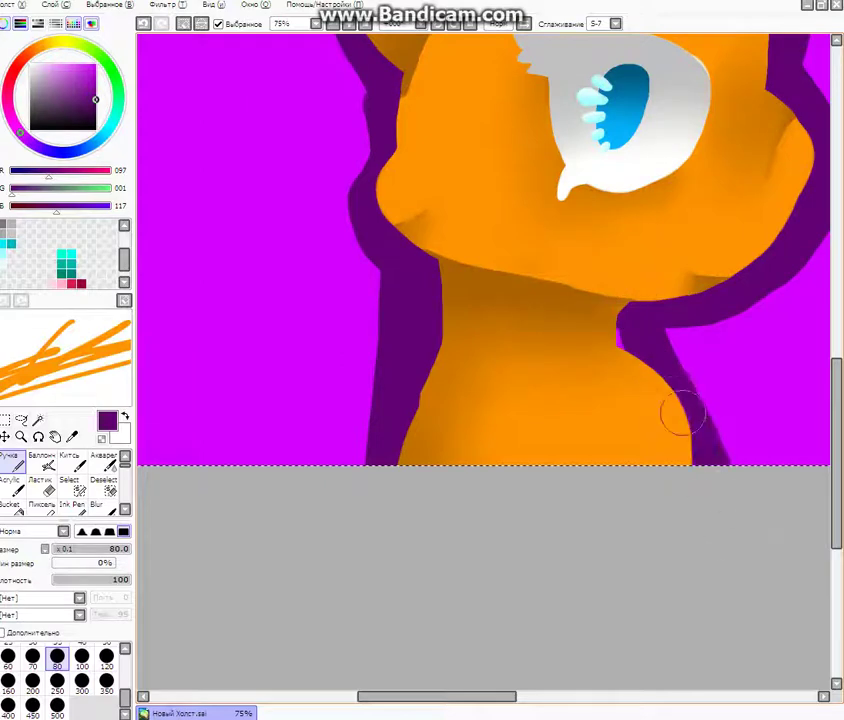
mouse_move(648, 345)
left_mouse_down()
mouse_move(720, 512)
mouse_move(682, 382)
left_mouse_up()
scroll(452, 431, "down", 4)
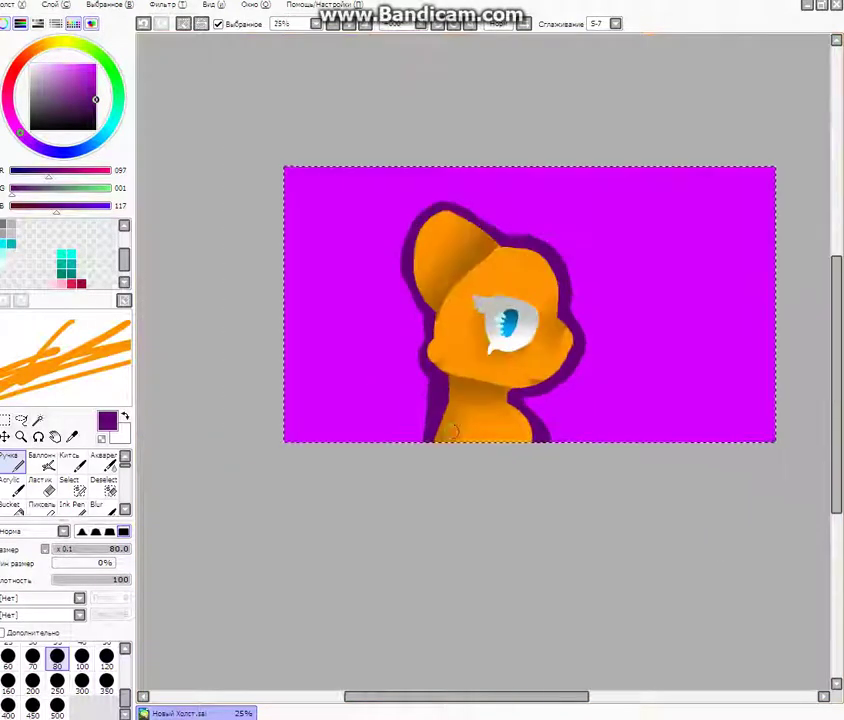
scroll(480, 380, "up", 2)
Step: Blur the dark purple band around the ear, forehead and muzzle into the background with the Blur brush at size 100
left_click(96, 500)
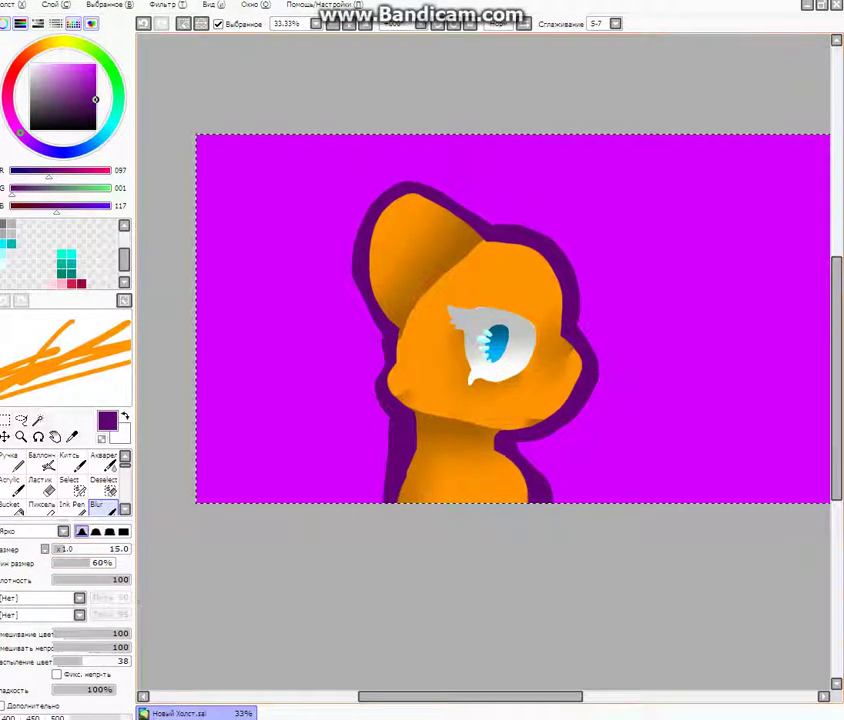
left_click(120, 549)
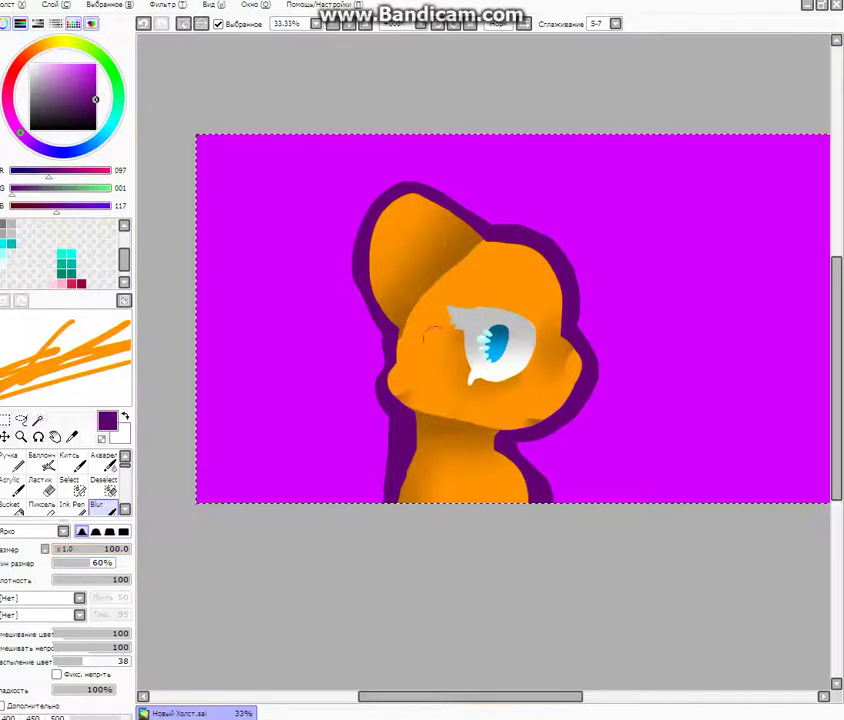
scroll(434, 334, "up", 2)
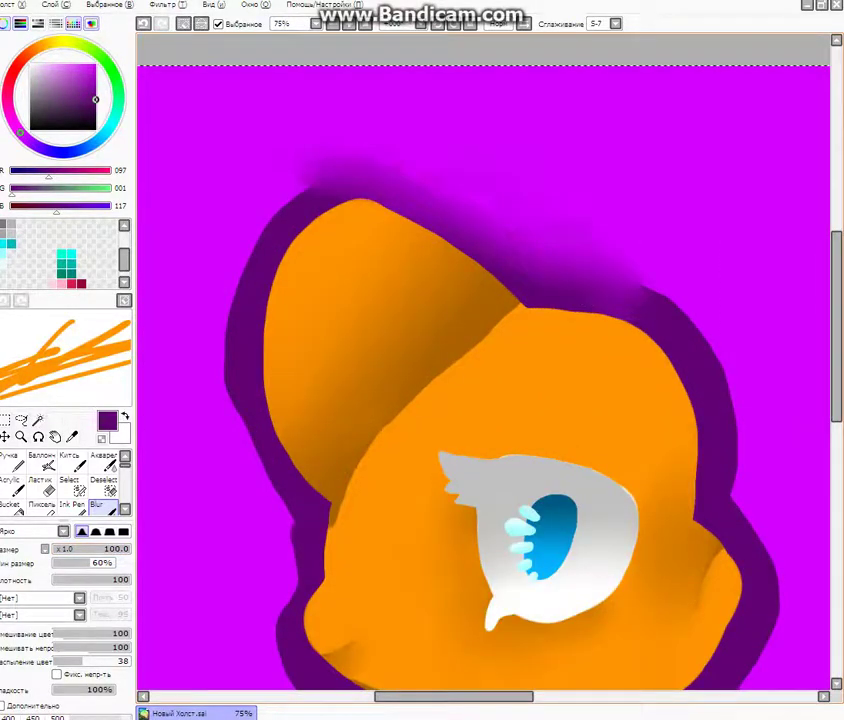
mouse_move(390, 121)
left_mouse_down()
mouse_move(236, 402)
mouse_move(284, 508)
mouse_move(240, 422)
left_mouse_up()
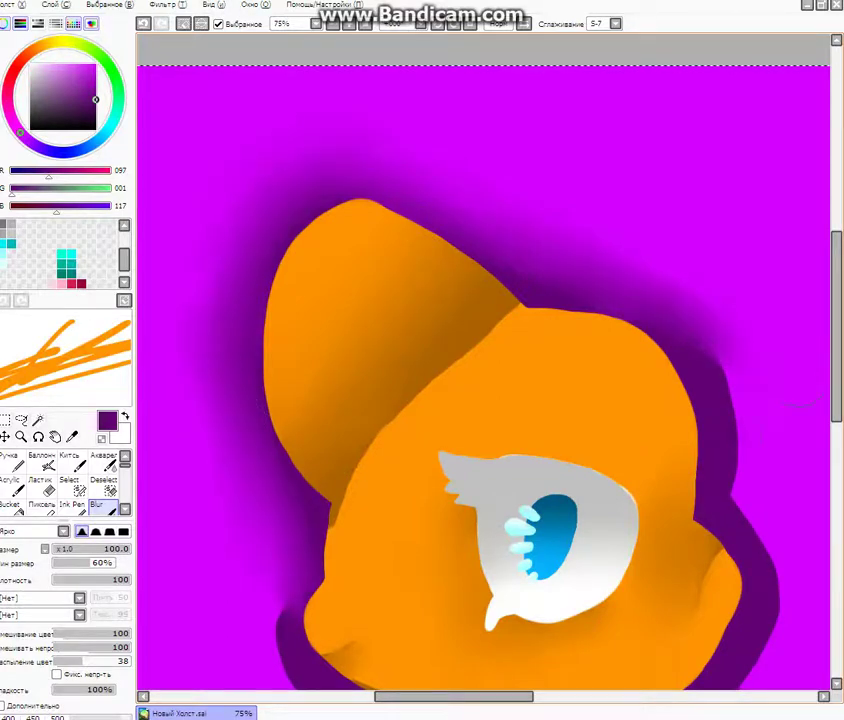
left_click_drag(748, 515, 722, 324)
Step: Blur the remaining dark purple band beside the neck, shoulders and back of the cheek
scroll(655, 205, "down", 5)
scroll(598, 325, "up", 3)
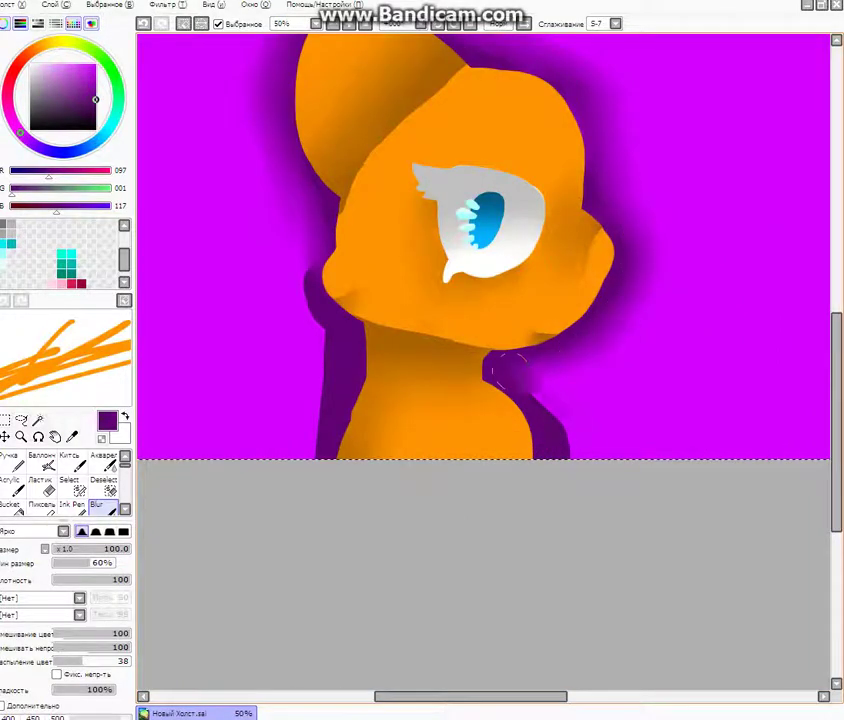
mouse_move(507, 372)
left_mouse_down()
mouse_move(553, 397)
mouse_move(604, 541)
left_mouse_up()
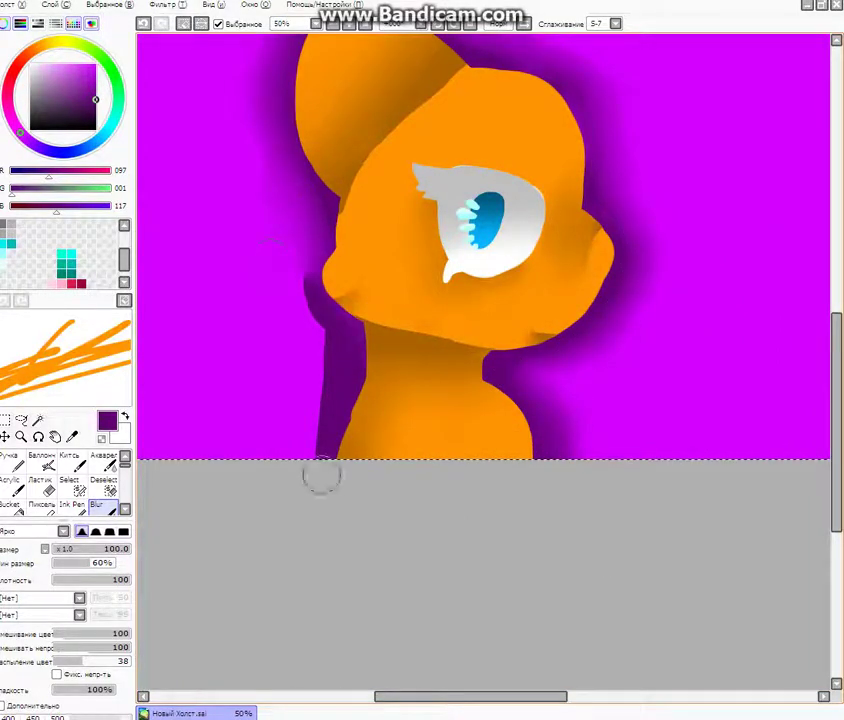
left_click_drag(315, 280, 345, 491)
scroll(331, 493, "down", 2)
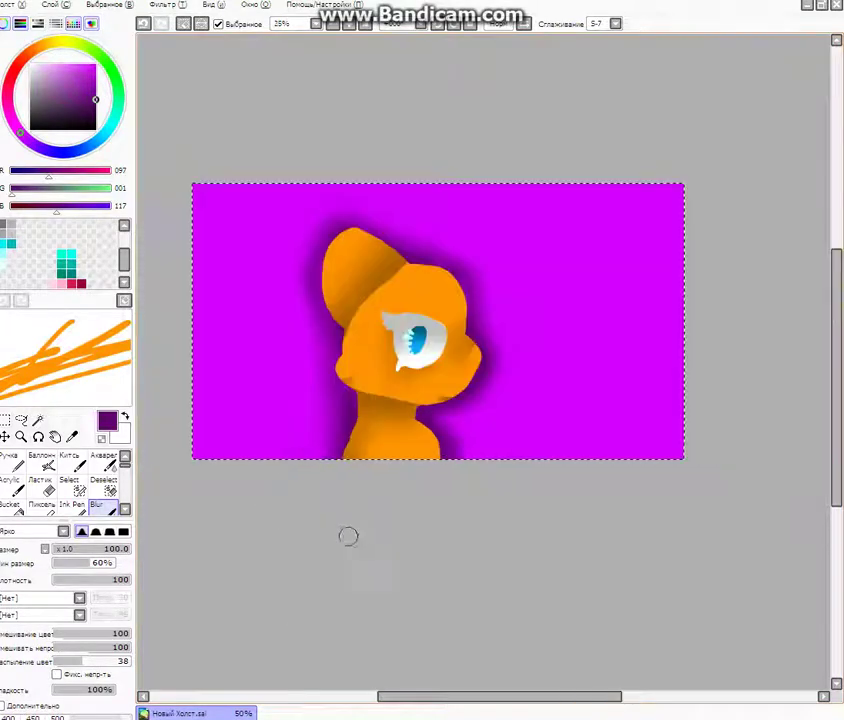
scroll(362, 470, "down", 2)
scroll(362, 470, "up", 3)
Step: Clear the selection from the whole background
left_click(103, 487)
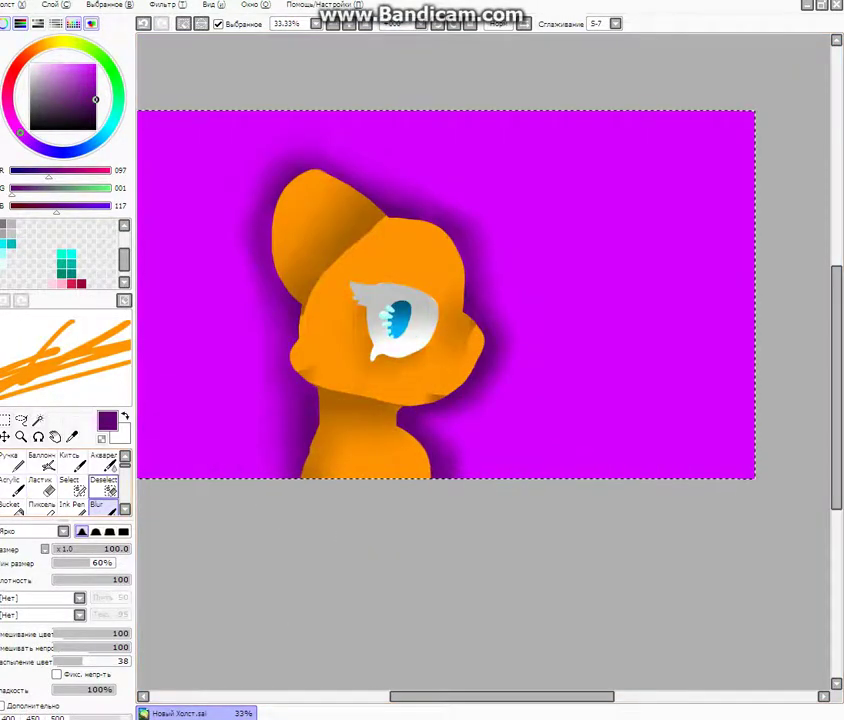
scroll(389, 470, "down", 2)
mouse_move(241, 207)
left_mouse_down()
mouse_move(256, 583)
mouse_move(266, 333)
mouse_move(313, 408)
mouse_move(341, 137)
mouse_move(336, 460)
left_mouse_up()
left_click_drag(349, 543, 432, 249)
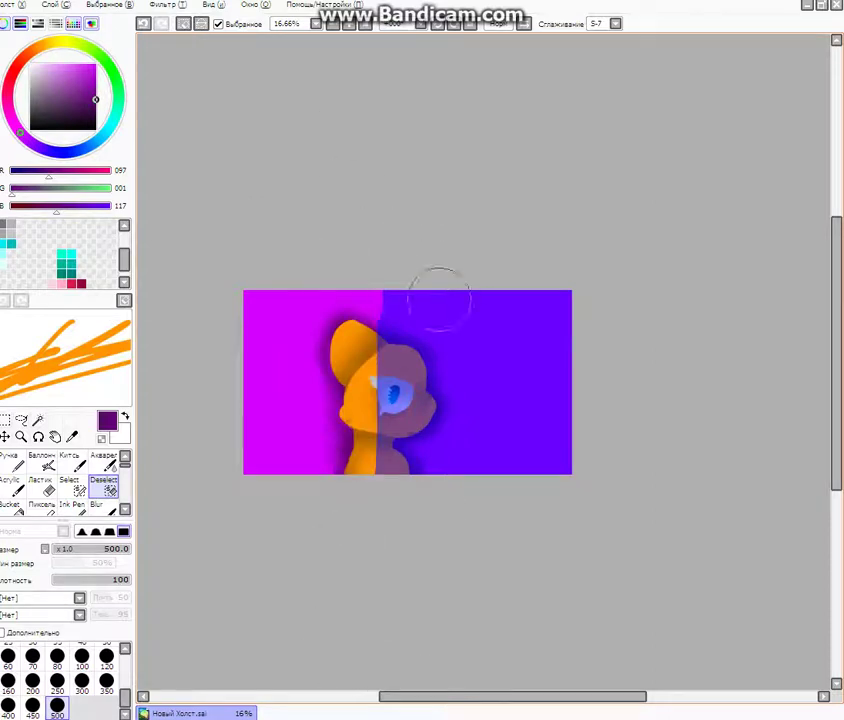
left_click_drag(402, 560, 384, 278)
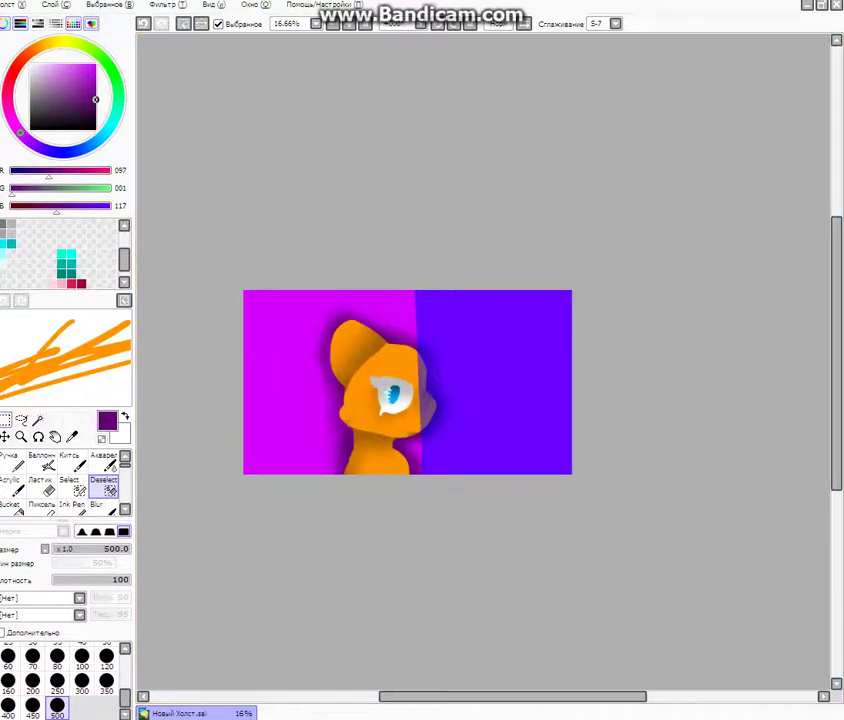
key("ctrl+d")
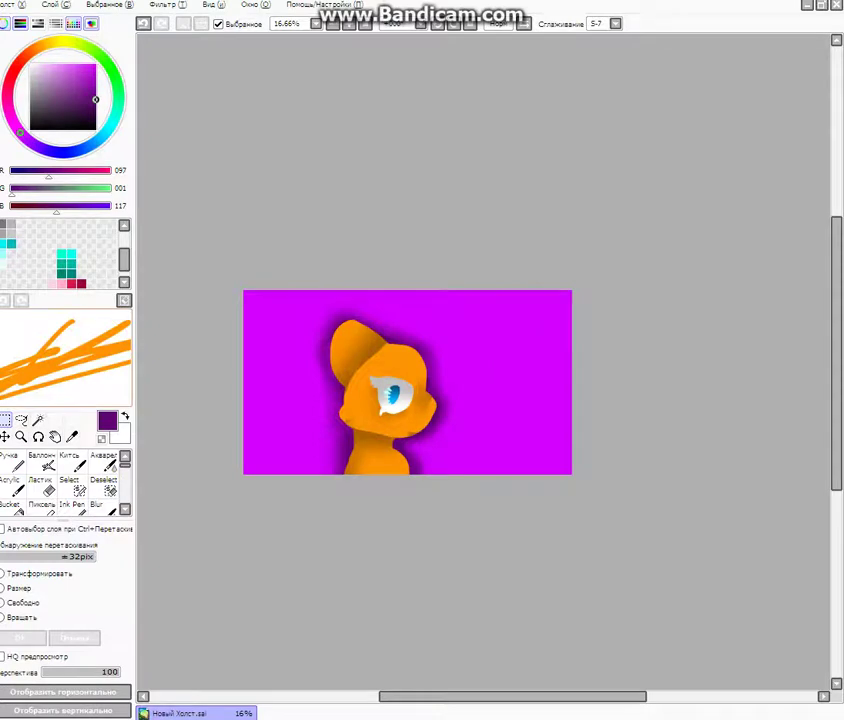
Step: Paint dark blue streaks over the left and middle of the canvas, character included, with the Airbrush at size 500
left_click(12, 463)
scroll(369, 437, "down", 3)
scroll(365, 432, "up", 3)
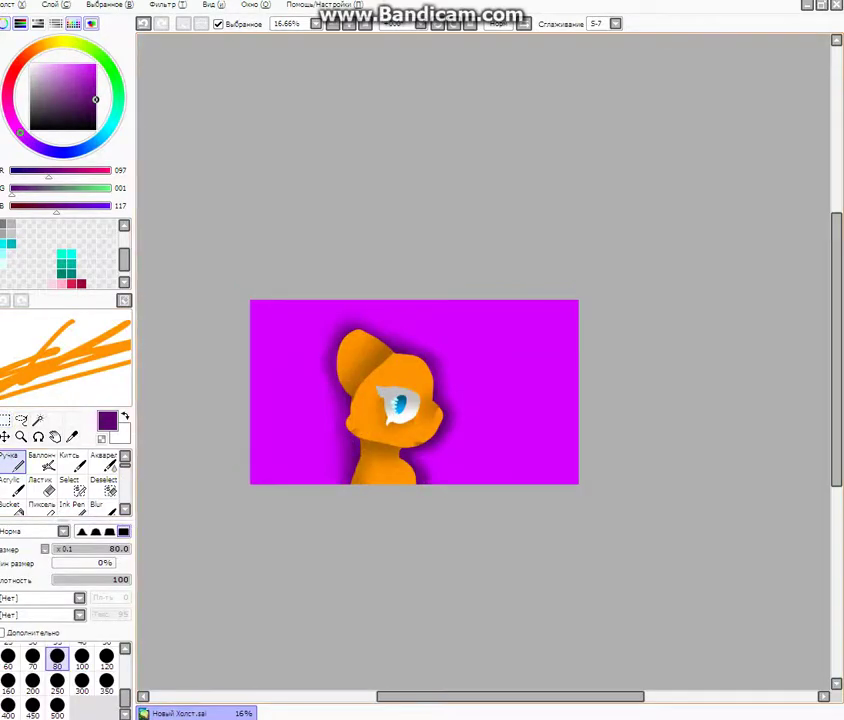
left_click(44, 465)
scroll(82, 684, "down", 3)
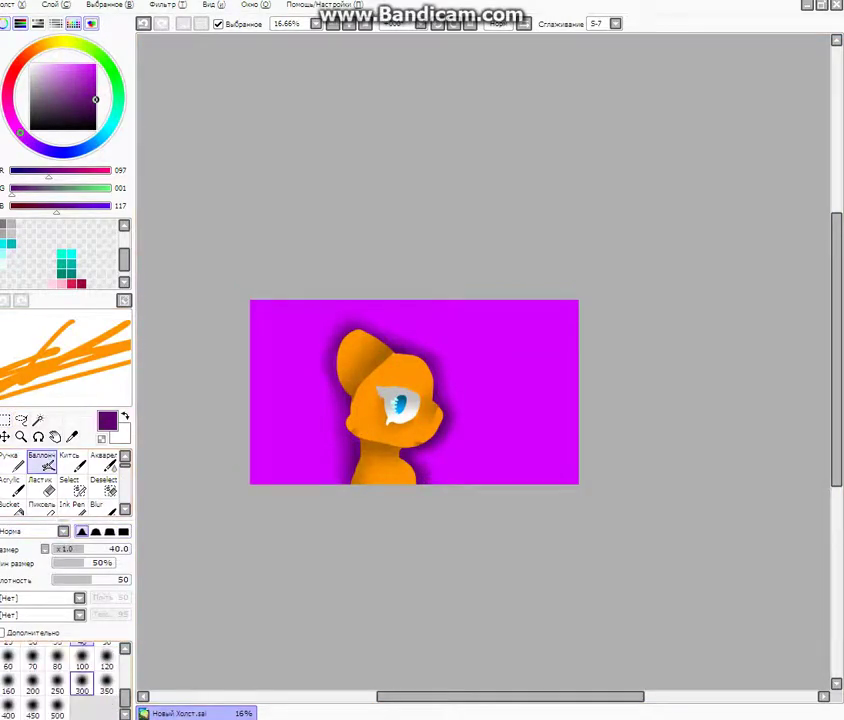
left_click(57, 706)
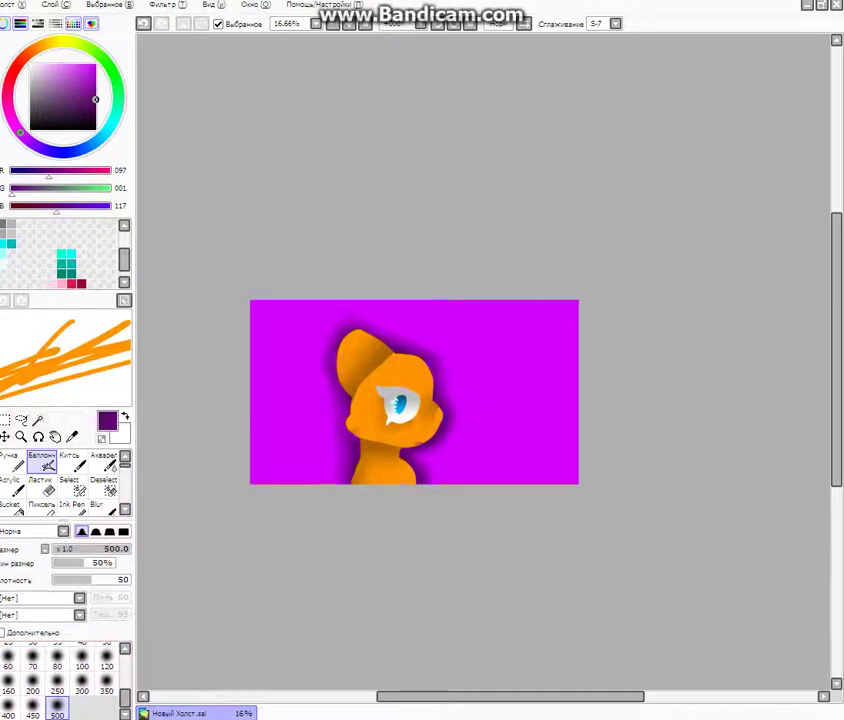
left_click(55, 152)
left_click_drag(242, 288, 414, 477)
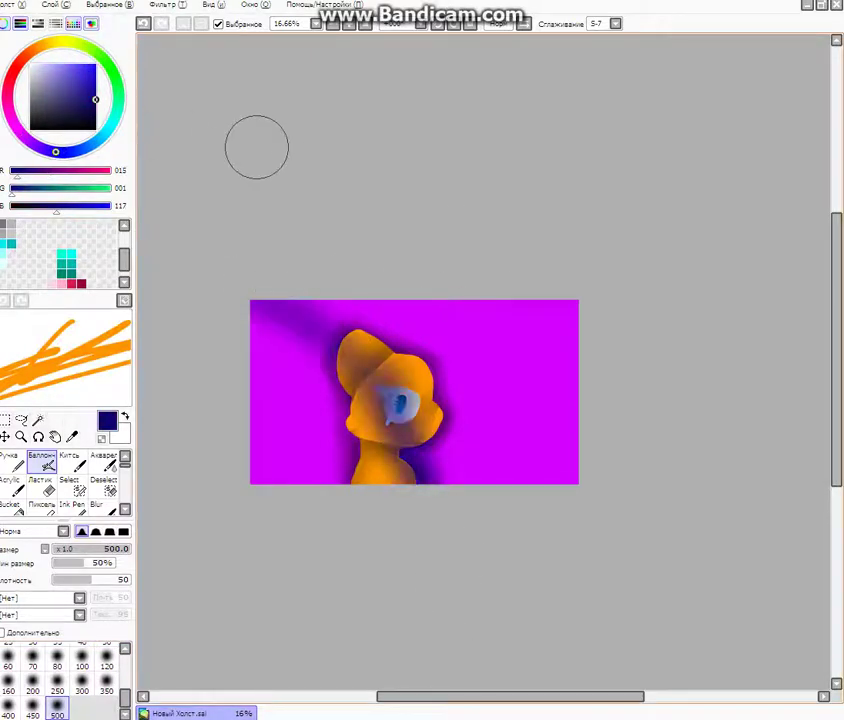
left_click_drag(257, 147, 515, 650)
left_click_drag(150, 155, 420, 560)
mouse_move(262, 295)
left_mouse_down()
mouse_move(249, 458)
mouse_move(341, 506)
mouse_move(375, 230)
mouse_move(430, 300)
mouse_move(475, 513)
mouse_move(505, 512)
left_mouse_up()
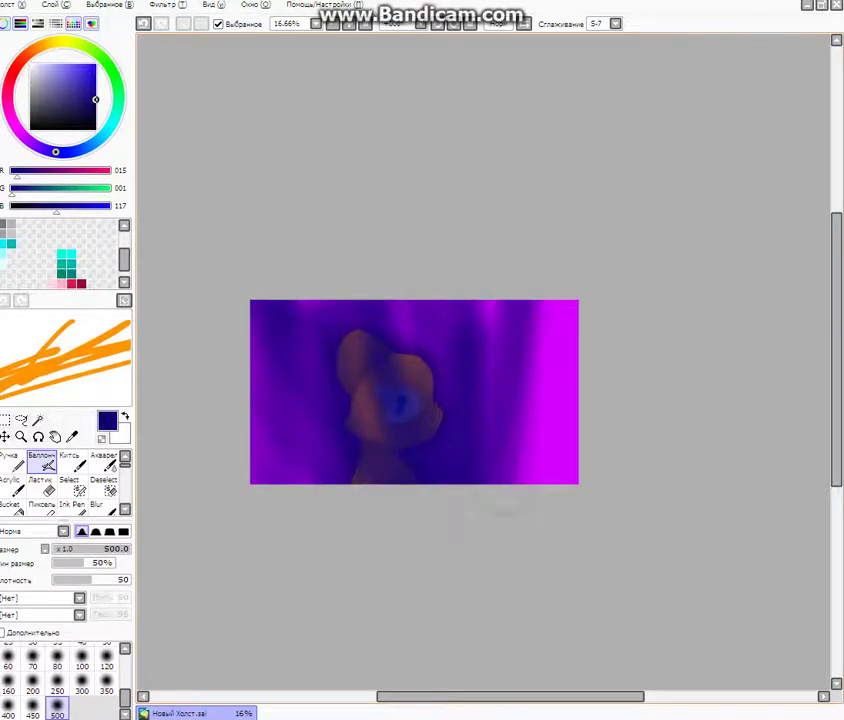
Step: Extend the dark blue airbrush streaks across the remaining magenta strip on the canvas's right side
scroll(435, 479, "down", 1)
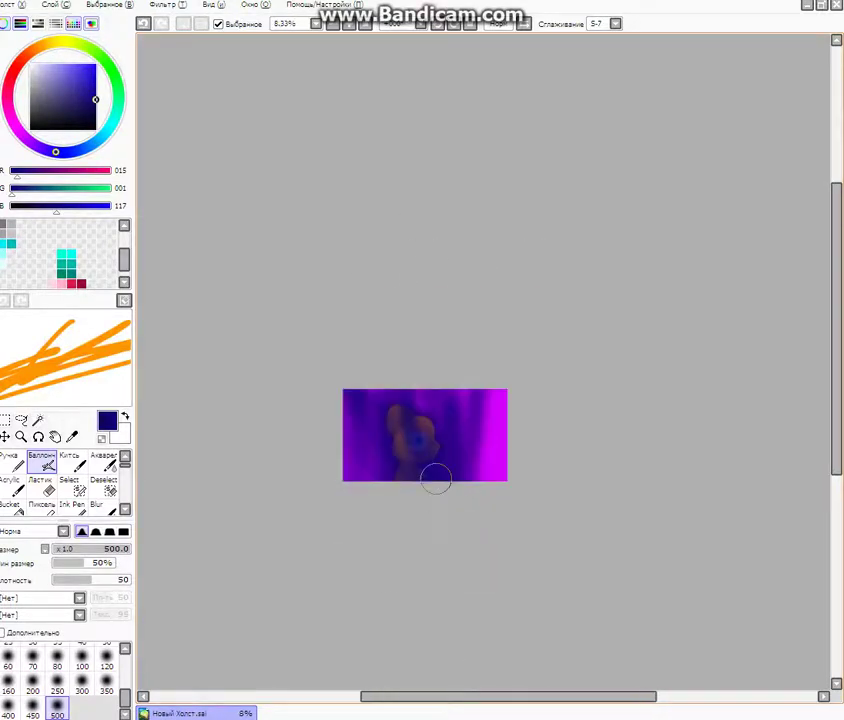
scroll(490, 433, "up", 3)
mouse_move(494, 439)
left_mouse_down()
mouse_move(454, 183)
mouse_move(573, 298)
mouse_move(606, 383)
left_mouse_up()
scroll(610, 383, "down", 2)
scroll(245, 471, "up", 2)
scroll(190, 479, "down", 2)
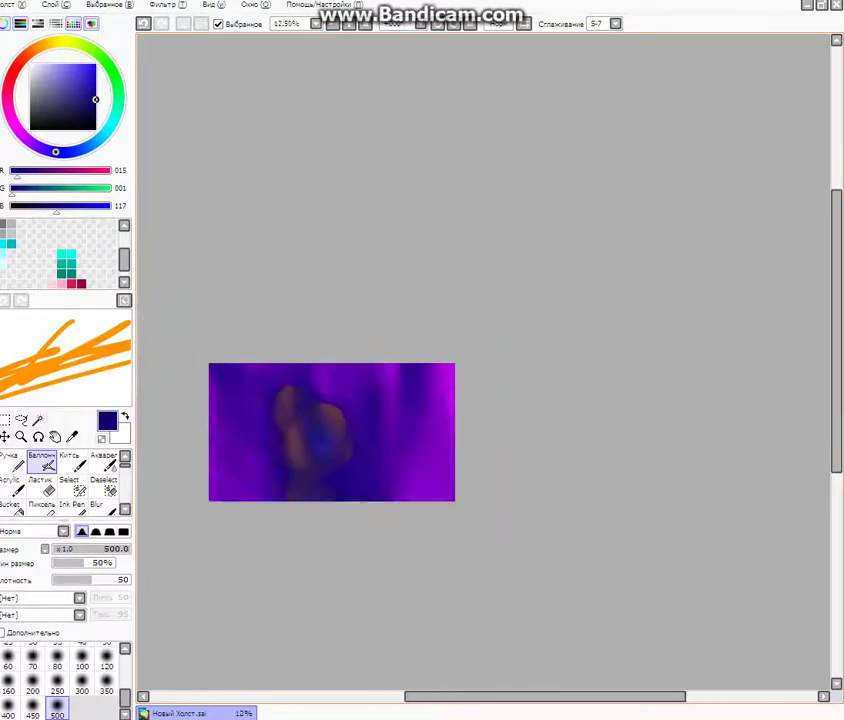
Step: Erase the dark blue over the character and the background just around it with the Eraser at size 250
left_click(41, 487)
scroll(149, 413, "down", 5)
scroll(149, 416, "up", 3)
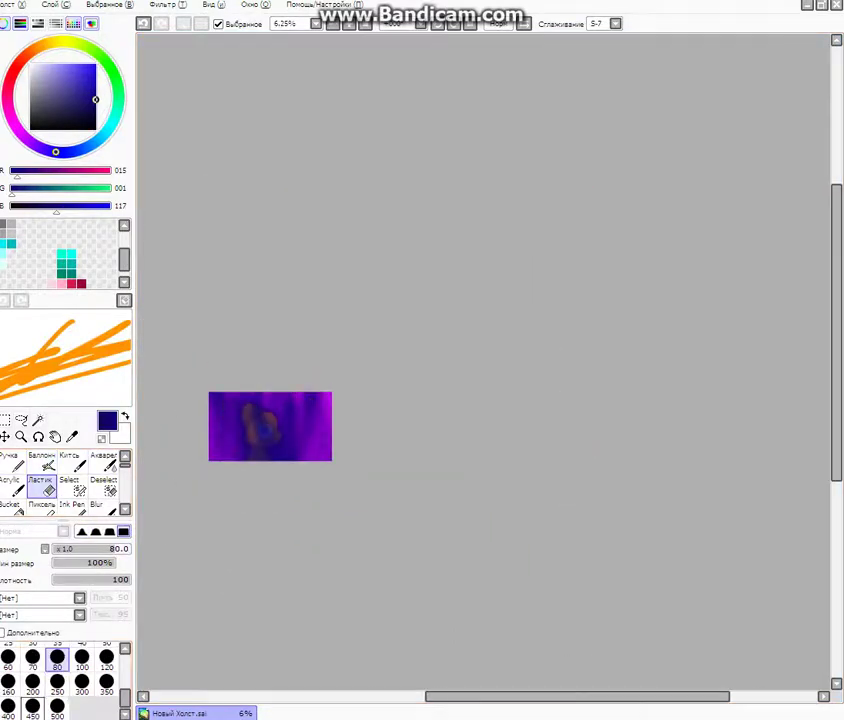
left_click(57, 683)
scroll(344, 455, "down", 1)
scroll(344, 455, "up", 3)
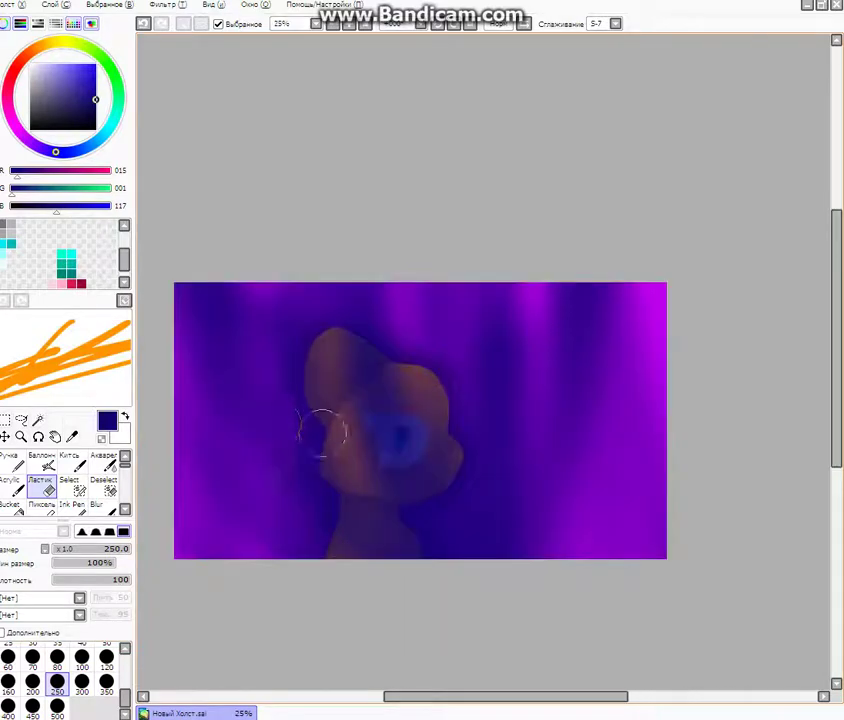
mouse_move(609, 457)
left_mouse_down()
mouse_move(264, 452)
mouse_move(420, 480)
mouse_move(600, 490)
mouse_move(290, 485)
left_mouse_up()
mouse_move(321, 400)
left_mouse_down()
mouse_move(505, 412)
mouse_move(416, 368)
mouse_move(432, 343)
mouse_move(362, 485)
mouse_move(408, 480)
mouse_move(473, 545)
mouse_move(468, 540)
left_mouse_up()
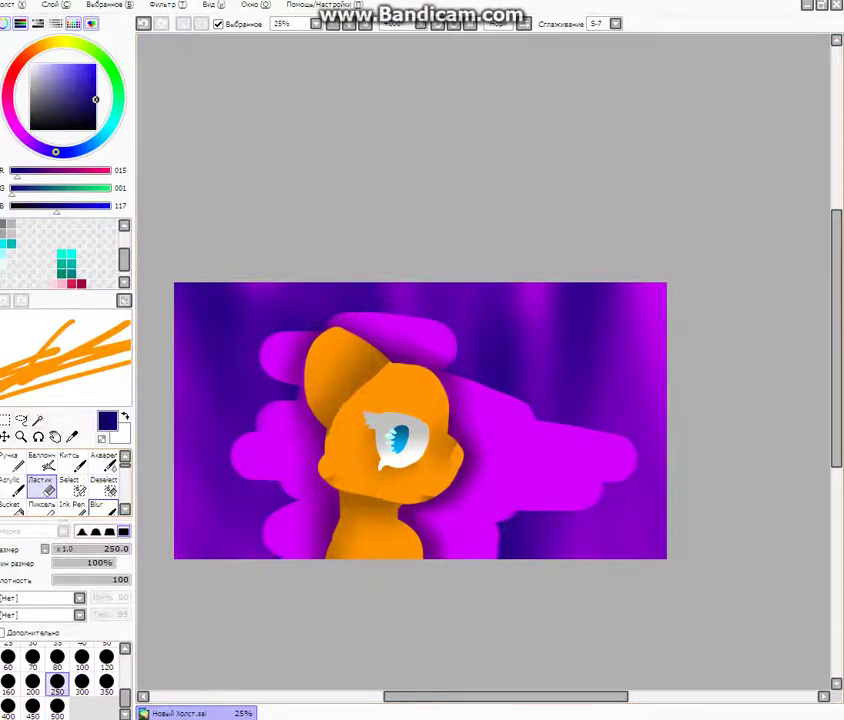
Step: Blur the hard erased edges around the character into the background with the Blur brush at size 500
left_click(103, 508)
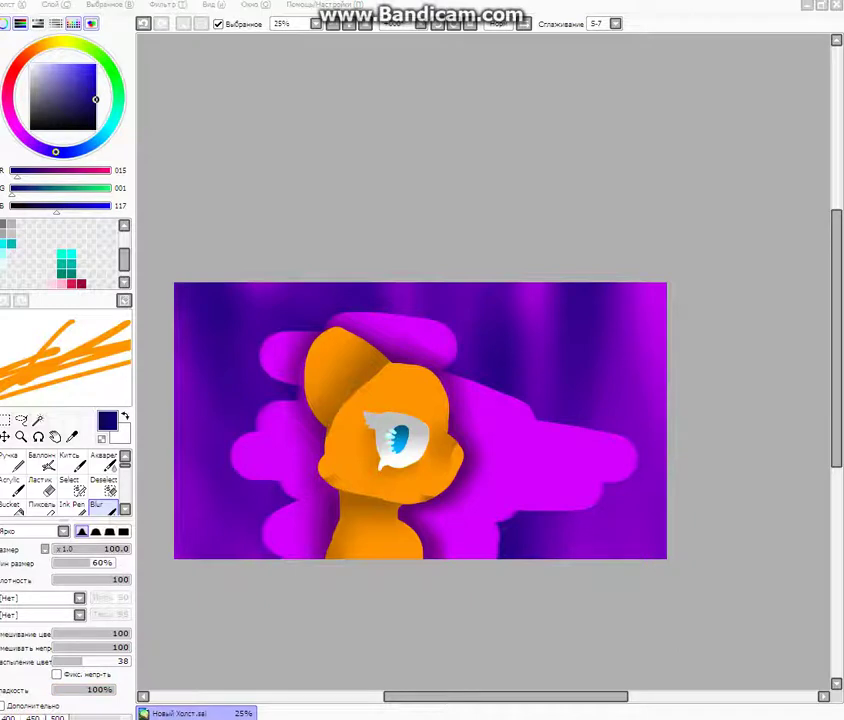
mouse_move(282, 275)
left_mouse_down()
mouse_move(296, 300)
mouse_move(268, 400)
left_mouse_up()
mouse_move(294, 487)
left_mouse_down()
mouse_move(270, 413)
mouse_move(320, 261)
mouse_move(287, 584)
mouse_move(295, 306)
mouse_move(450, 343)
left_mouse_up()
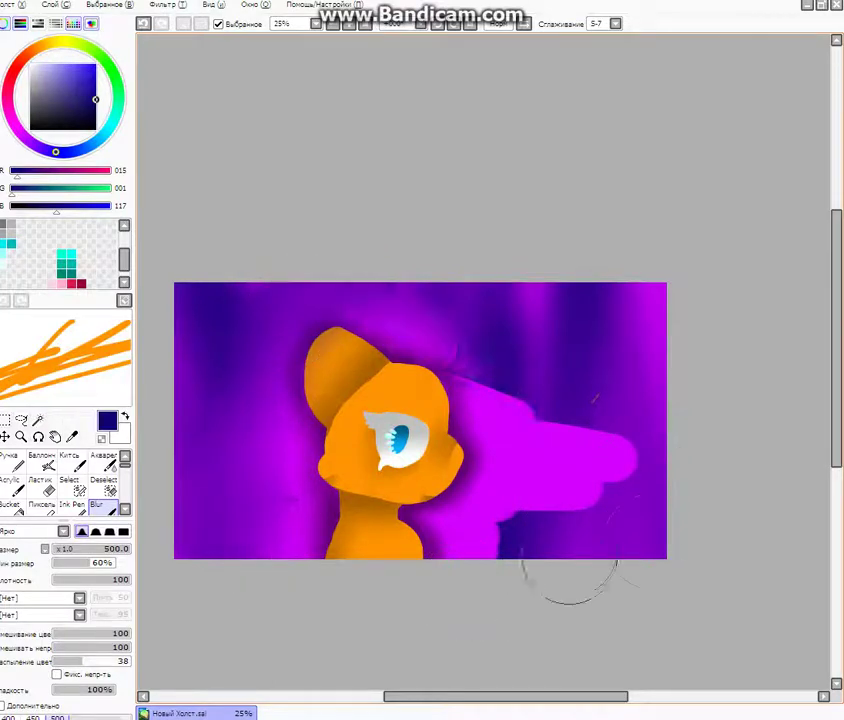
mouse_move(569, 557)
left_mouse_down()
mouse_move(613, 441)
mouse_move(623, 439)
mouse_move(486, 580)
left_mouse_up()
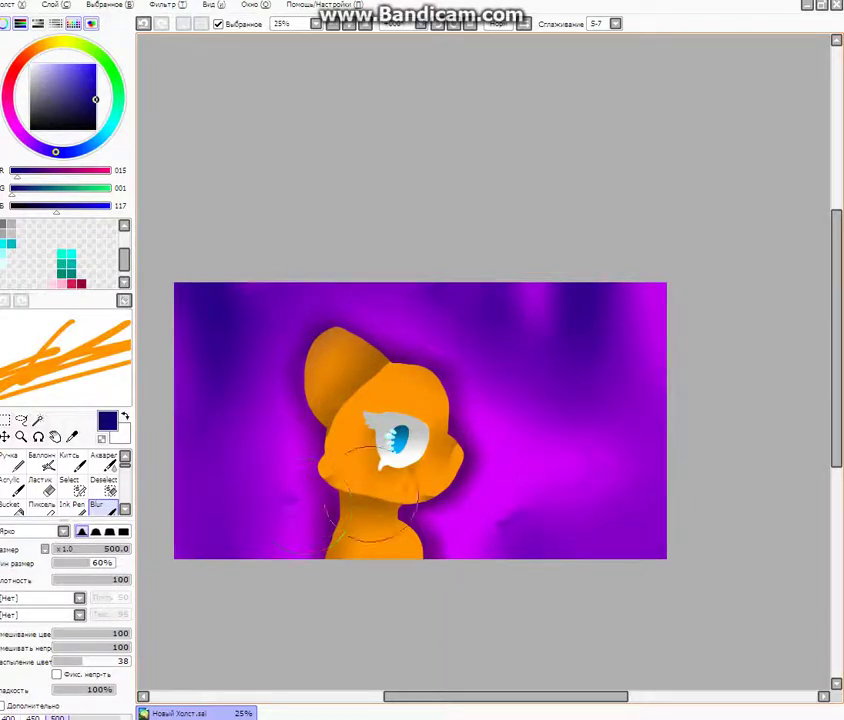
left_click_drag(556, 519, 508, 532)
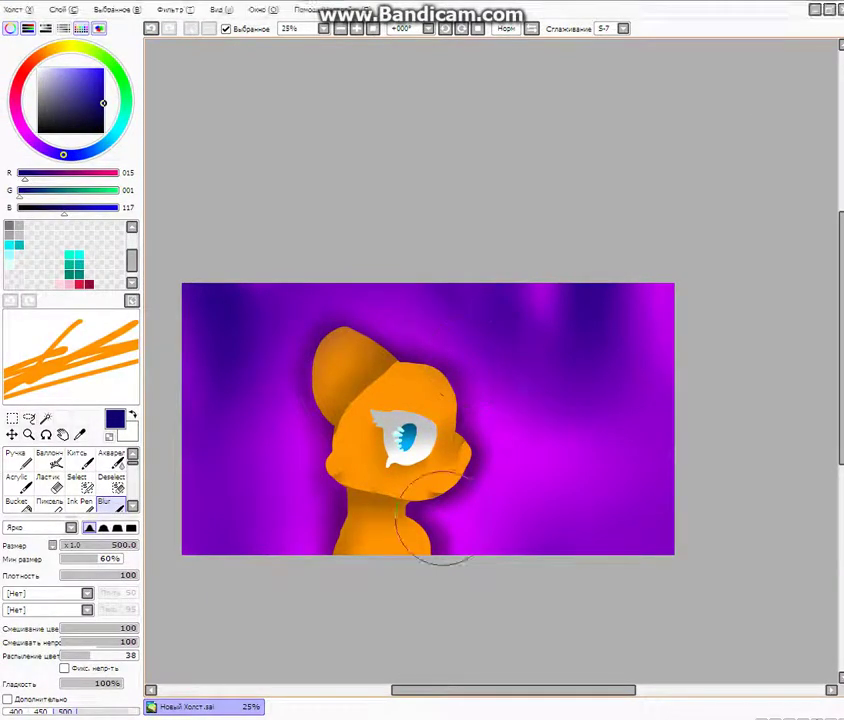
Step: Examine the blended background around and behind the character, and bring the hidden character back
scroll(450, 500, "down", 5)
scroll(452, 473, "up", 3)
scroll(453, 472, "down", 1)
scroll(455, 473, "up", 1)
scroll(455, 472, "up", 4)
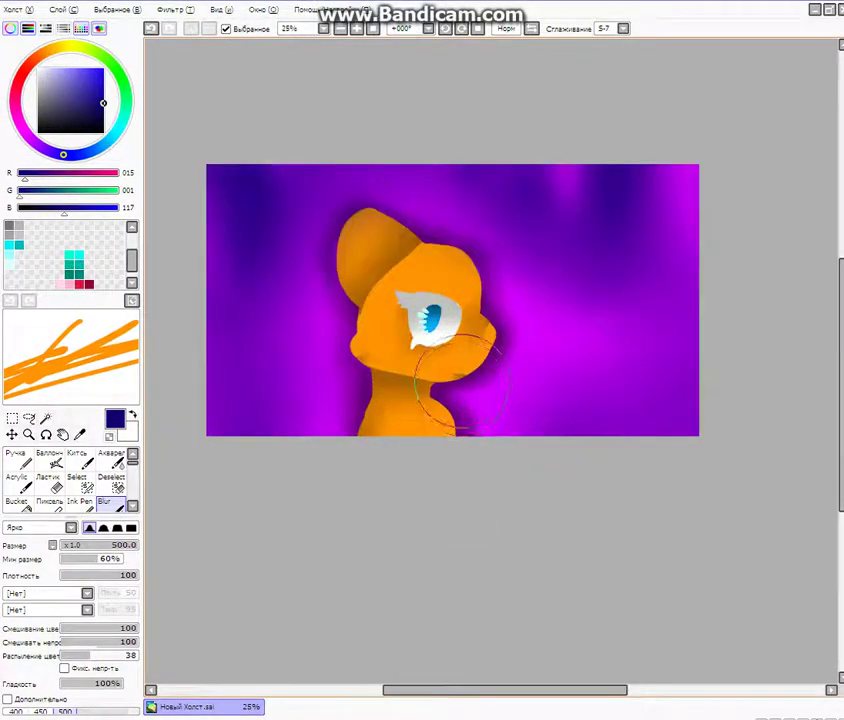
scroll(377, 377, "down", 4)
scroll(437, 322, "up", 1)
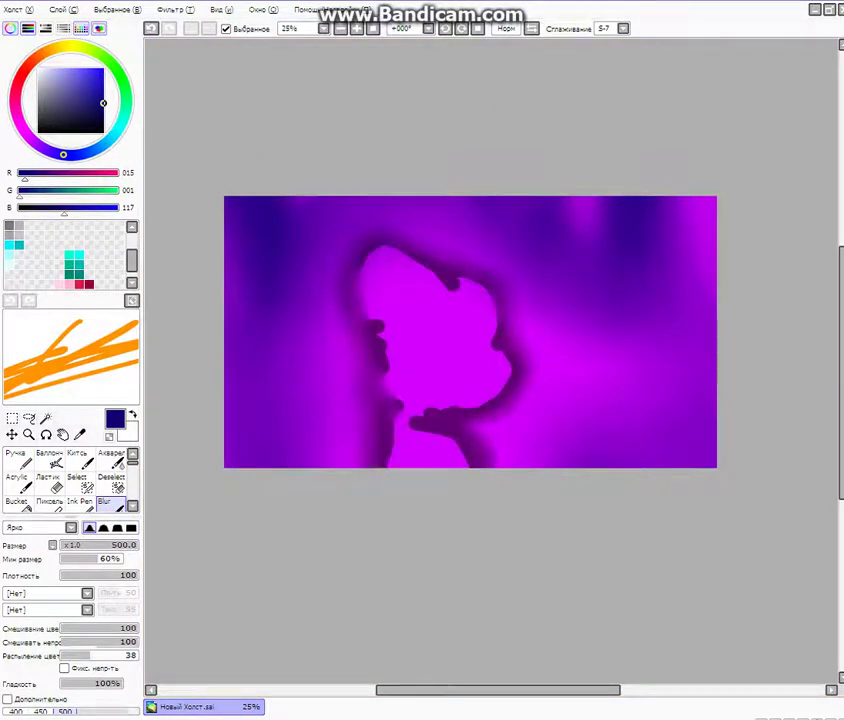
key("ctrl+z")
scroll(470, 332, "down", 1)
scroll(470, 332, "up", 1)
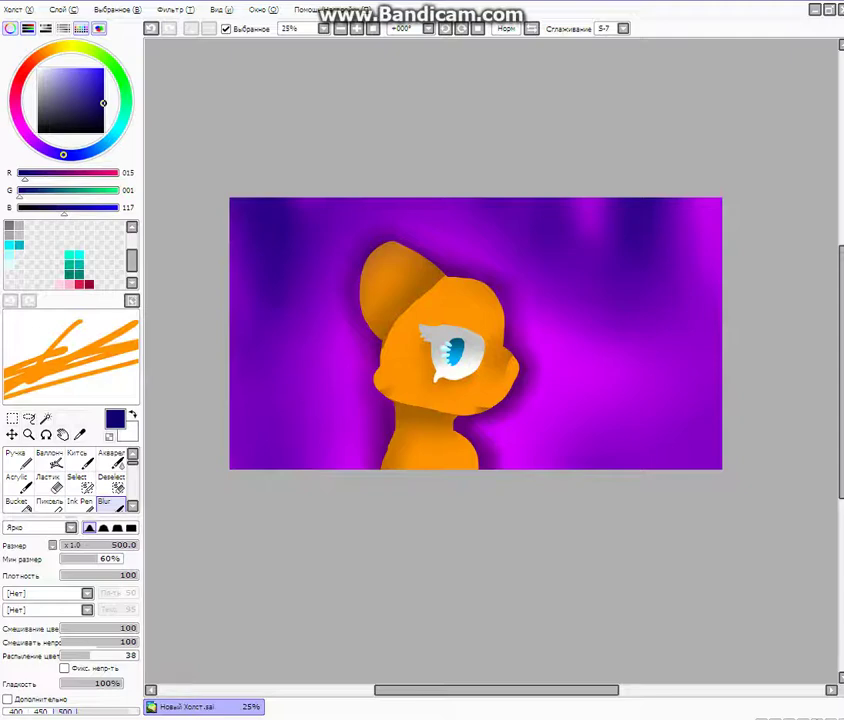
Step: Try painting a bright cyan glow across the eye and muzzle with the Pen at size 300, and undo it
left_click(79, 255)
scroll(574, 314, "down", 2)
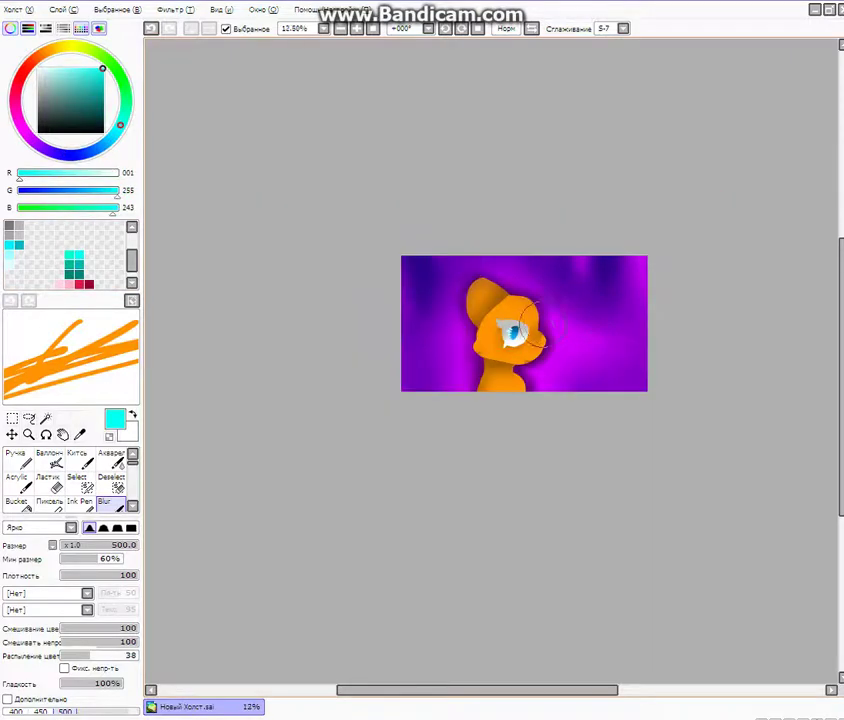
scroll(545, 326, "up", 3)
left_click(19, 460)
scroll(270, 395, "down", 2)
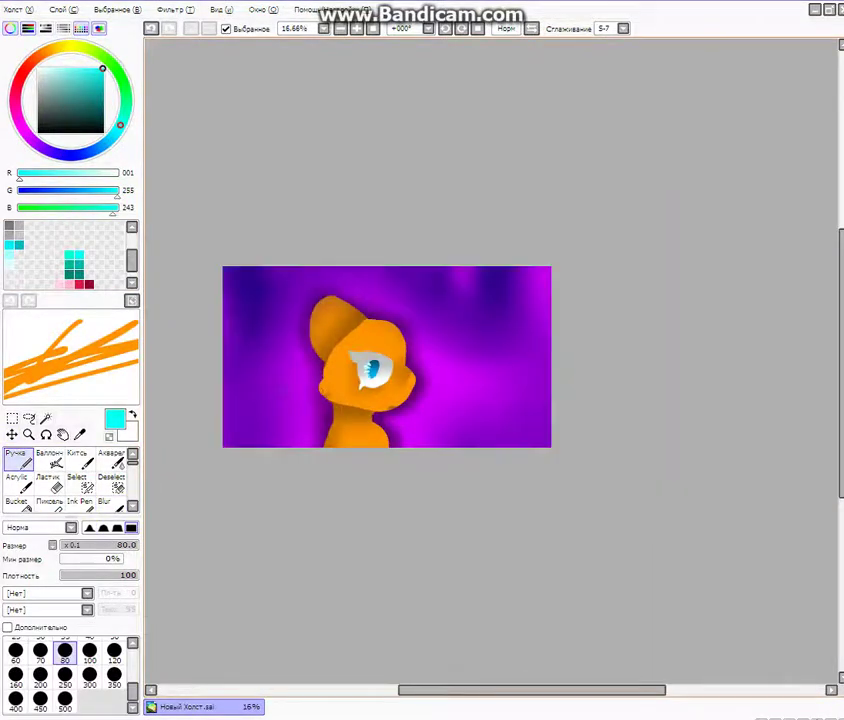
scroll(310, 392, "up", 3)
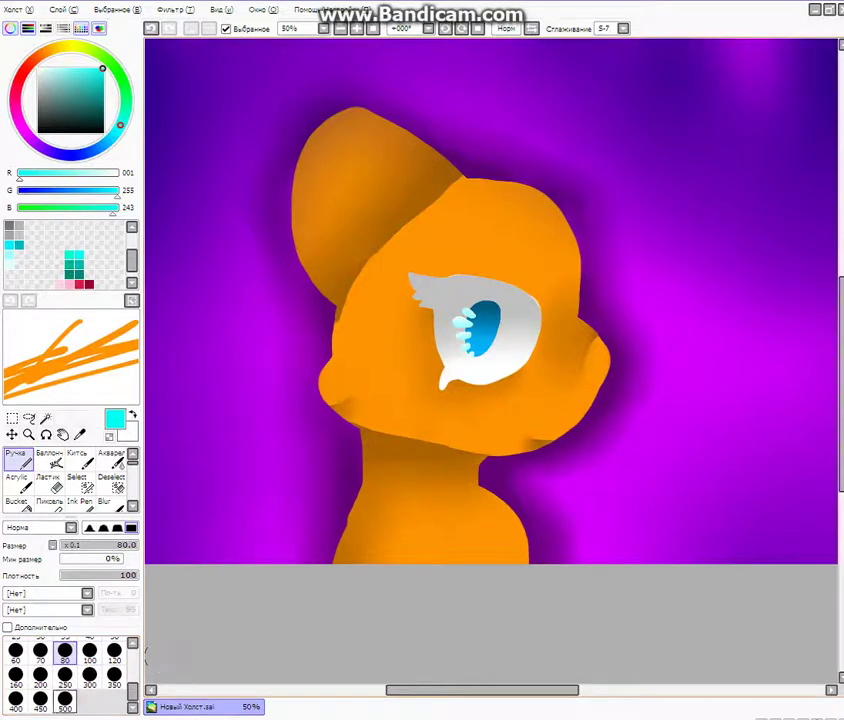
left_click(90, 675)
scroll(217, 272, "down", 1)
scroll(333, 392, "up", 1)
scroll(333, 392, "up", 3)
mouse_move(333, 392)
left_mouse_down()
mouse_move(301, 416)
mouse_move(566, 324)
mouse_move(568, 350)
mouse_move(523, 416)
mouse_move(641, 356)
mouse_move(683, 355)
left_mouse_up()
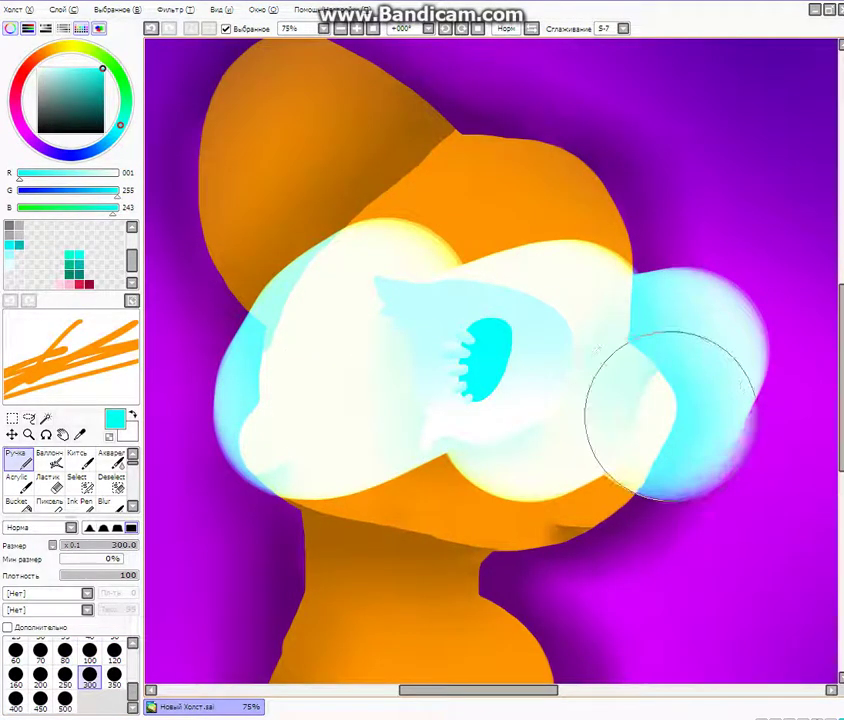
scroll(420, 520, "down", 5)
scroll(249, 636, "up", 2)
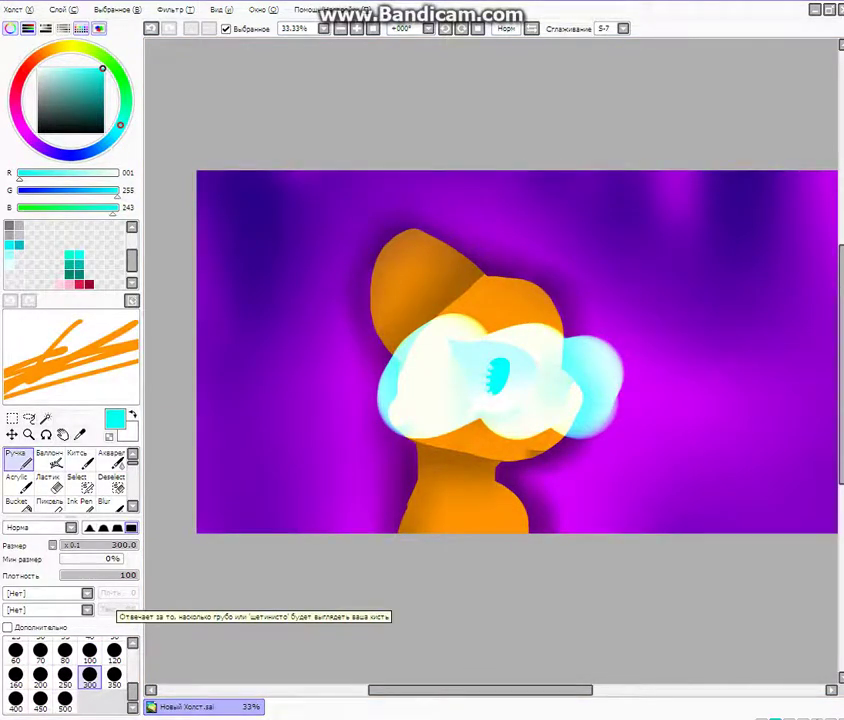
key("ctrl+z")
scroll(173, 455, "down", 2)
scroll(173, 455, "up", 2)
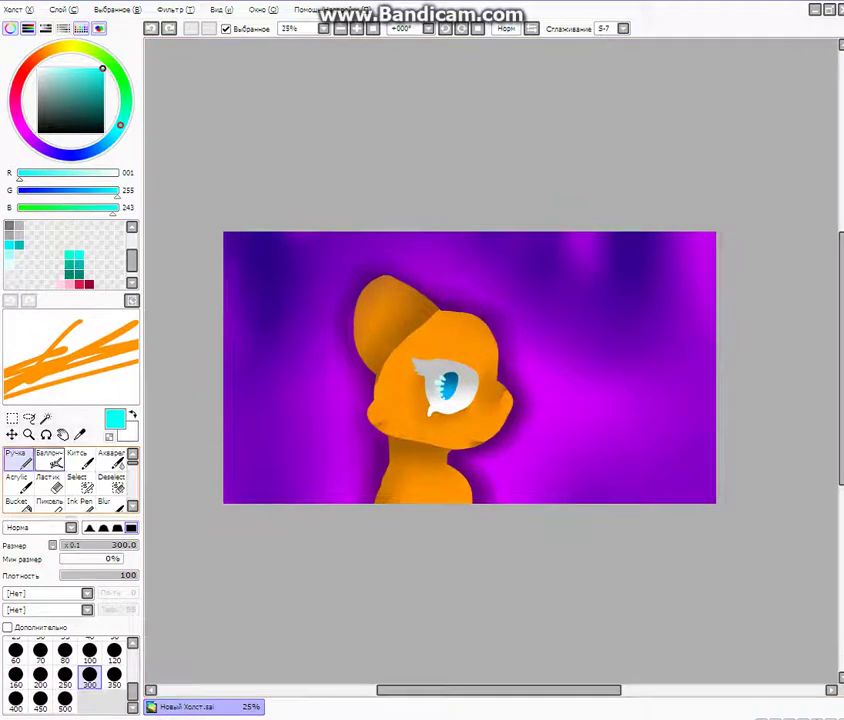
Step: Try a soft cyan glow over the eye with the Airbrush at size 500, and undo it
left_click(50, 461)
scroll(556, 299, "down", 2)
scroll(535, 357, "up", 4)
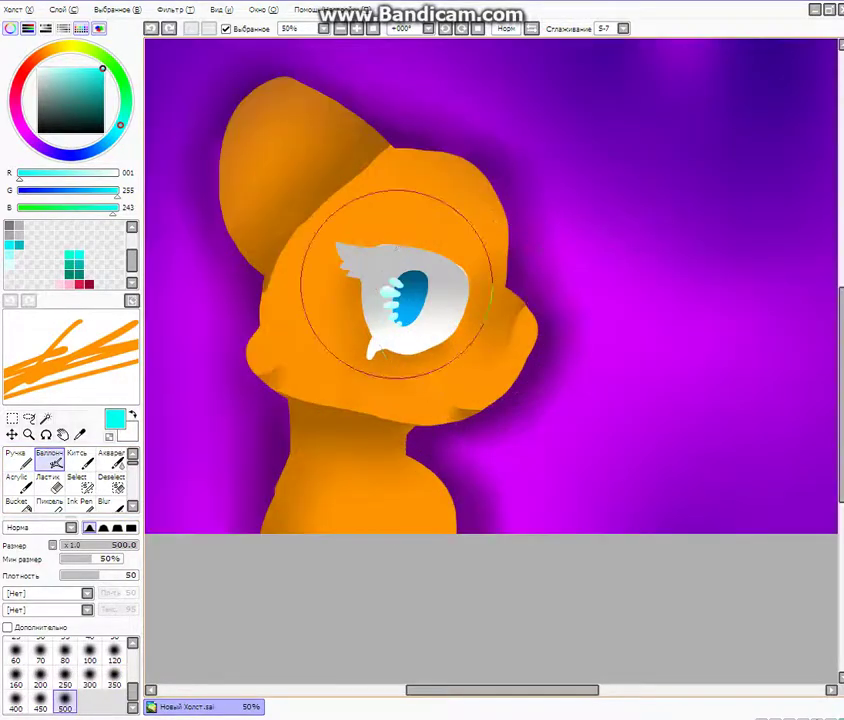
mouse_move(396, 283)
left_mouse_down()
mouse_move(447, 298)
mouse_move(499, 377)
left_mouse_up()
scroll(505, 348, "down", 1)
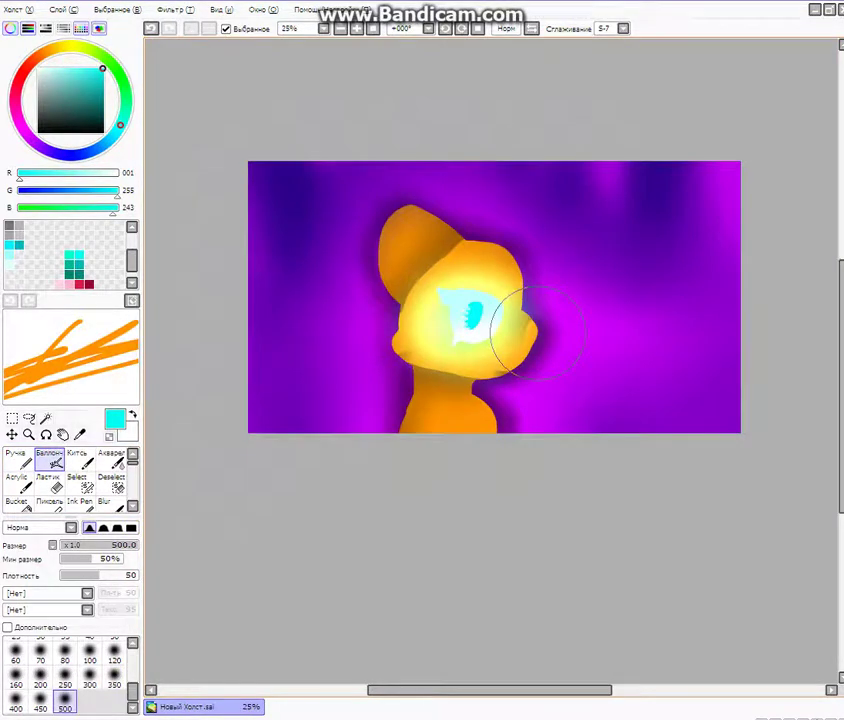
key("ctrl+z")
Step: Paint soft diagonal glow streaks over and around the eye in pure blue with the Airbrush at size 80
left_click(66, 154)
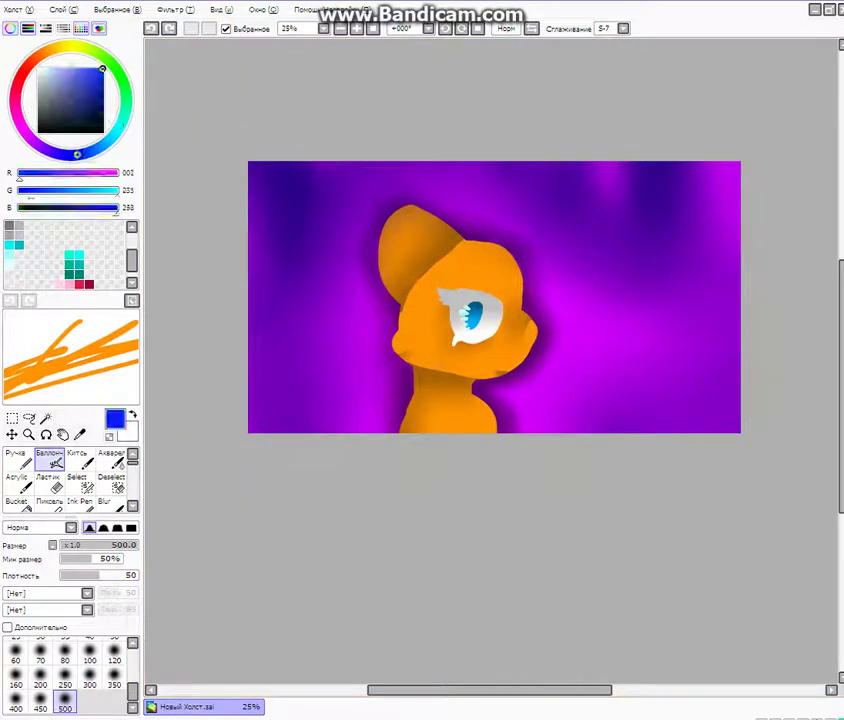
scroll(430, 178, "down", 1)
scroll(437, 238, "up", 2)
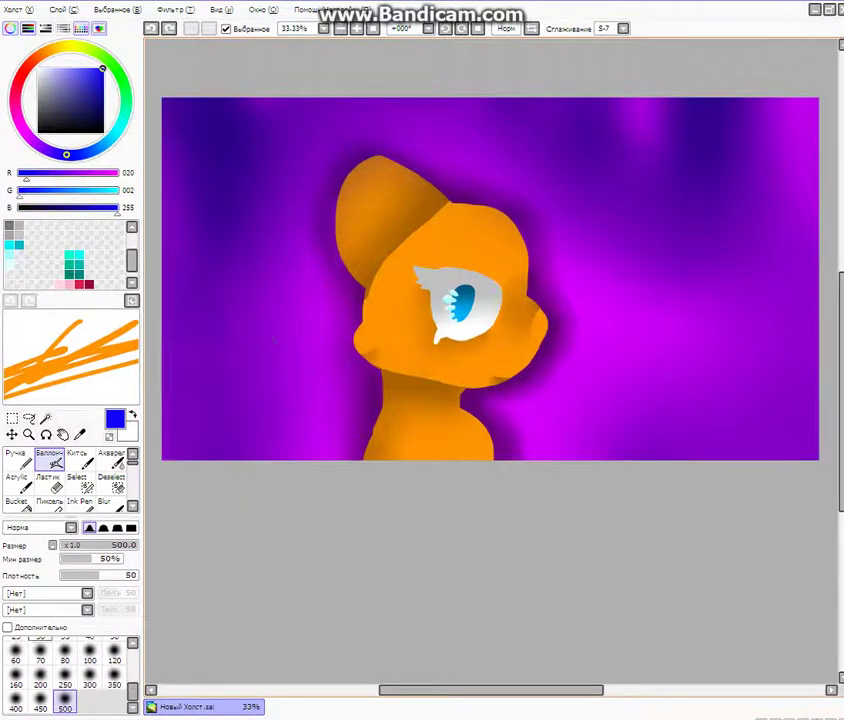
left_click(64, 653)
scroll(486, 347, "down", 1)
scroll(486, 347, "up", 1)
left_click_drag(458, 256, 407, 325)
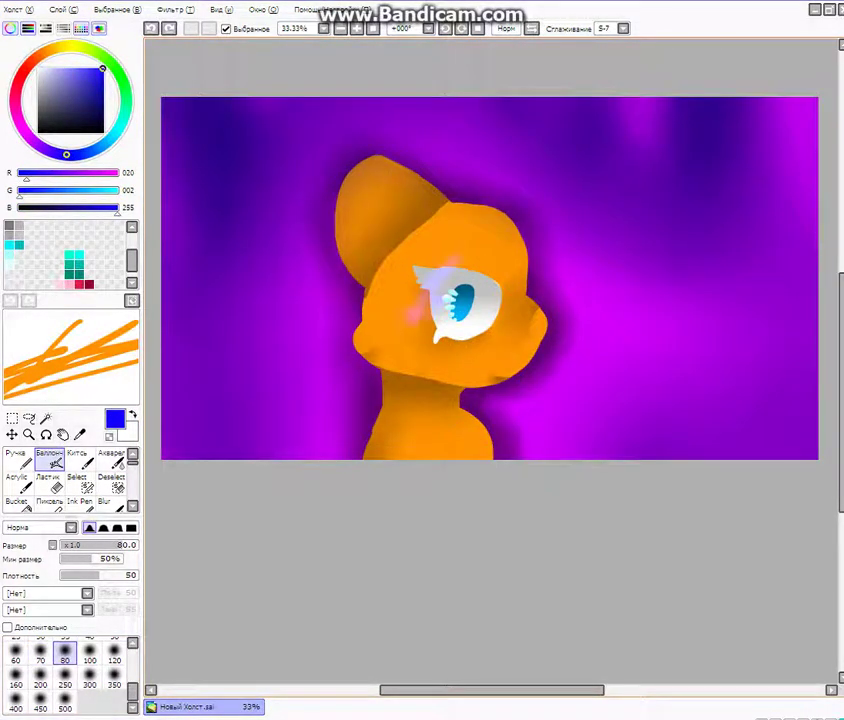
left_click_drag(483, 276, 440, 367)
left_click_drag(516, 290, 471, 388)
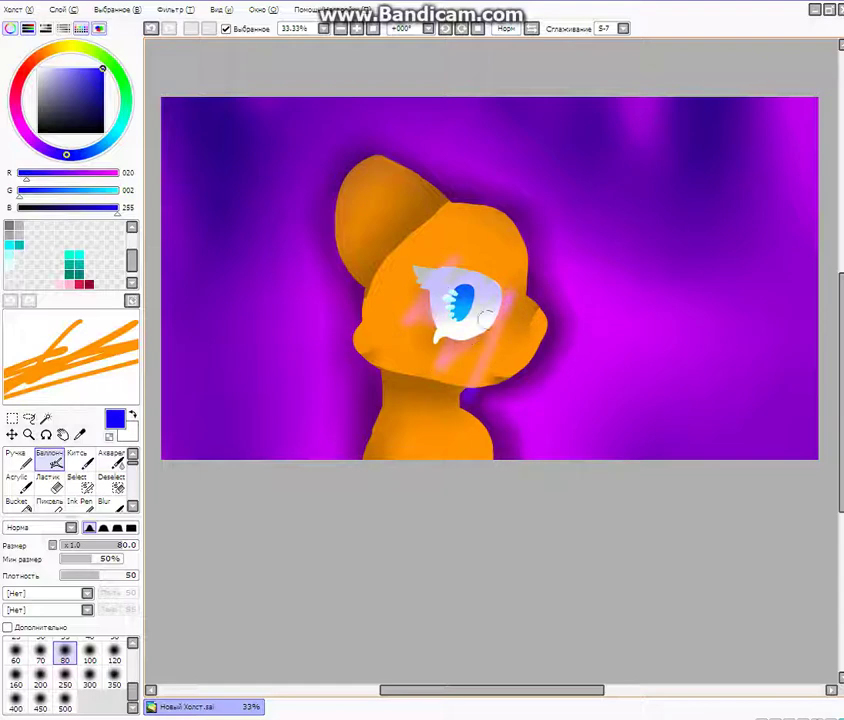
scroll(444, 290, "down", 1)
scroll(444, 290, "up", 1)
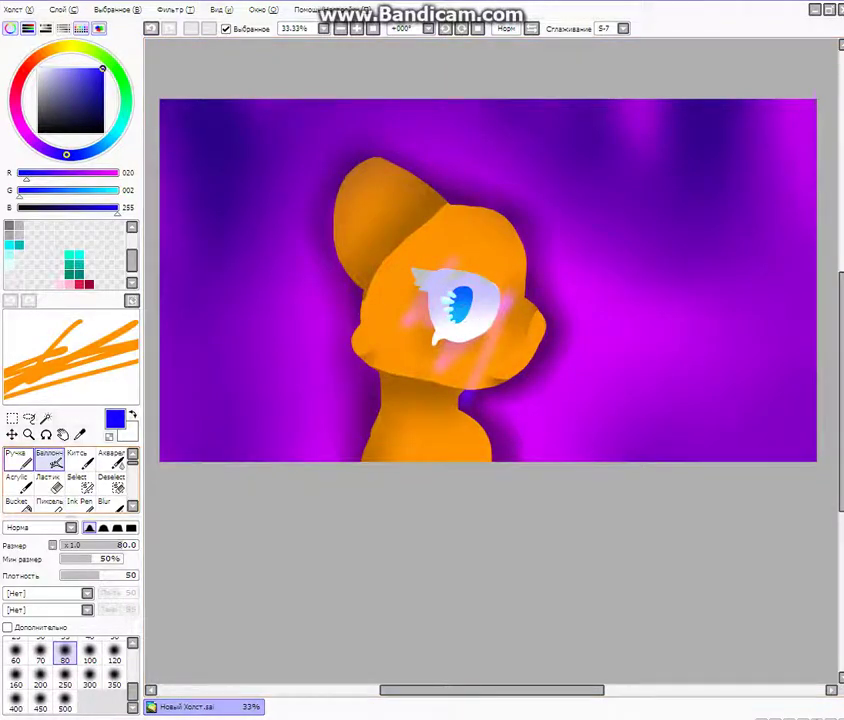
Step: Draw a cross of blue light rays through the eye, one vertical and one horizontal, with the Pen at size 35
left_click(18, 459)
scroll(66, 655, "up", 1)
left_click(65, 653)
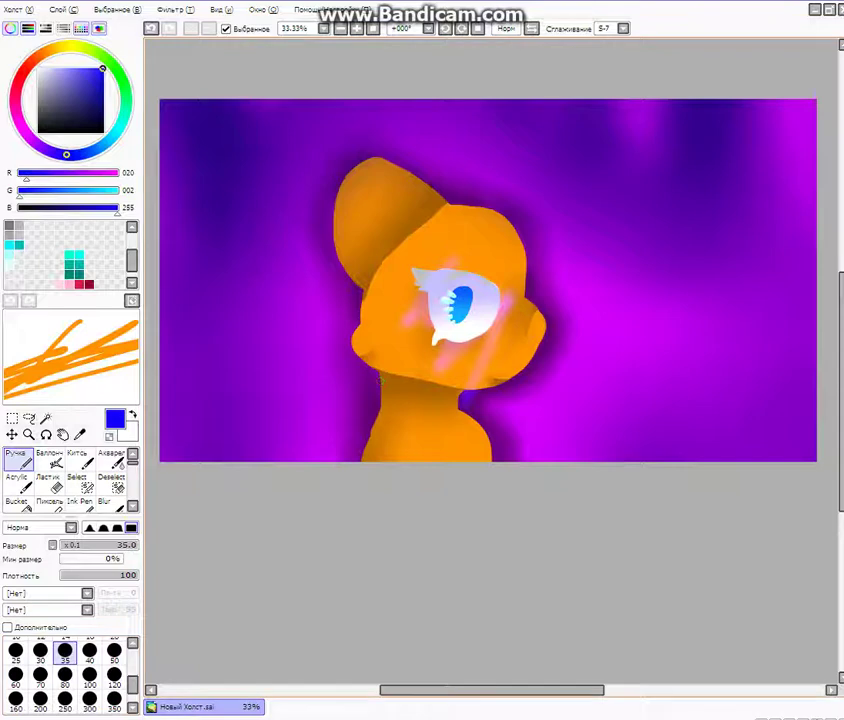
left_click_drag(467, 205, 452, 432)
left_click_drag(375, 332, 548, 316)
scroll(484, 323, "down", 2)
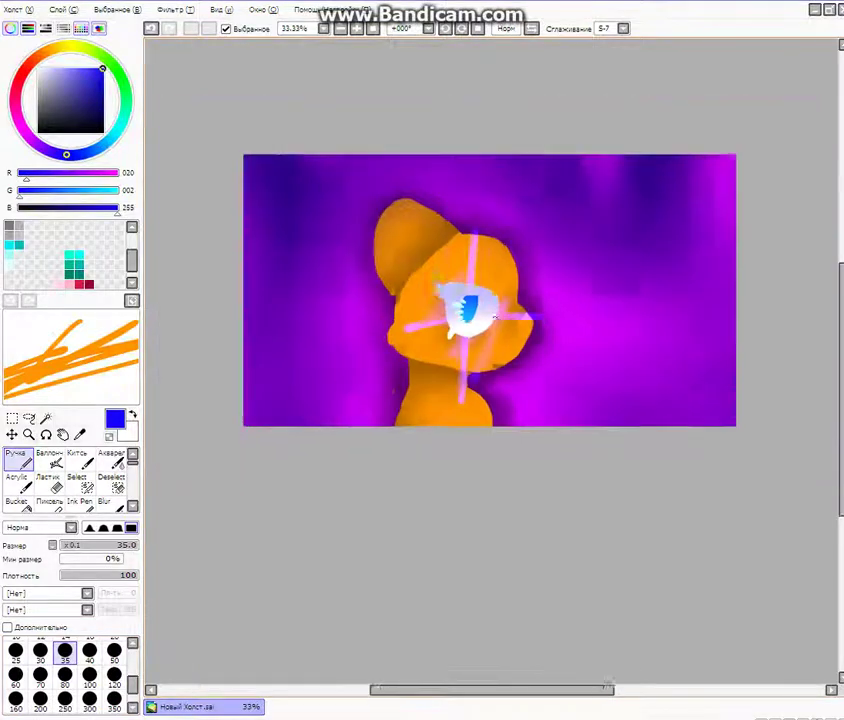
scroll(484, 323, "up", 3)
scroll(484, 323, "up", 1)
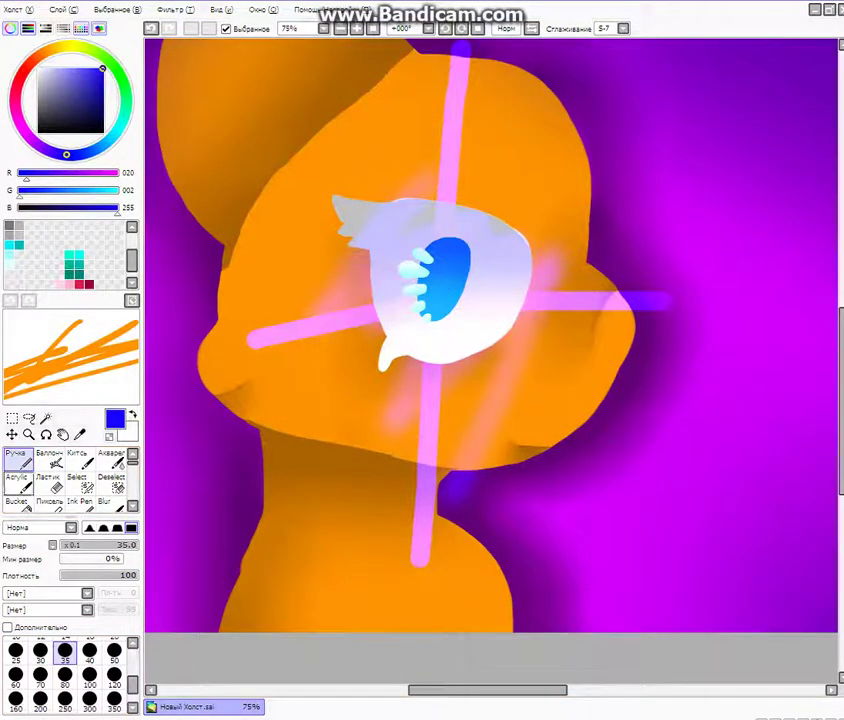
left_click(50, 459)
left_click(65, 677)
scroll(396, 375, "down", 1)
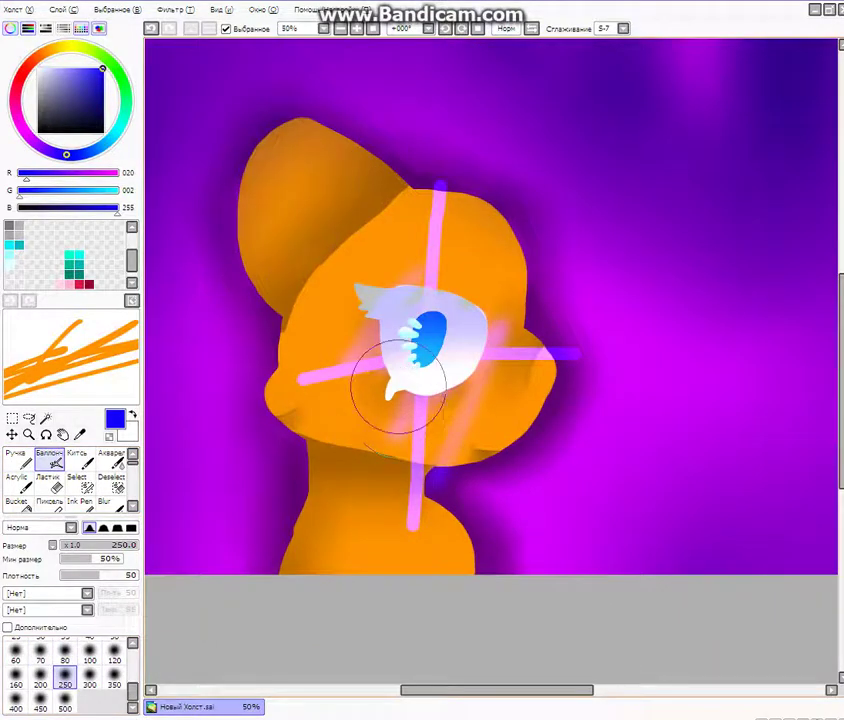
scroll(443, 292, "up", 2)
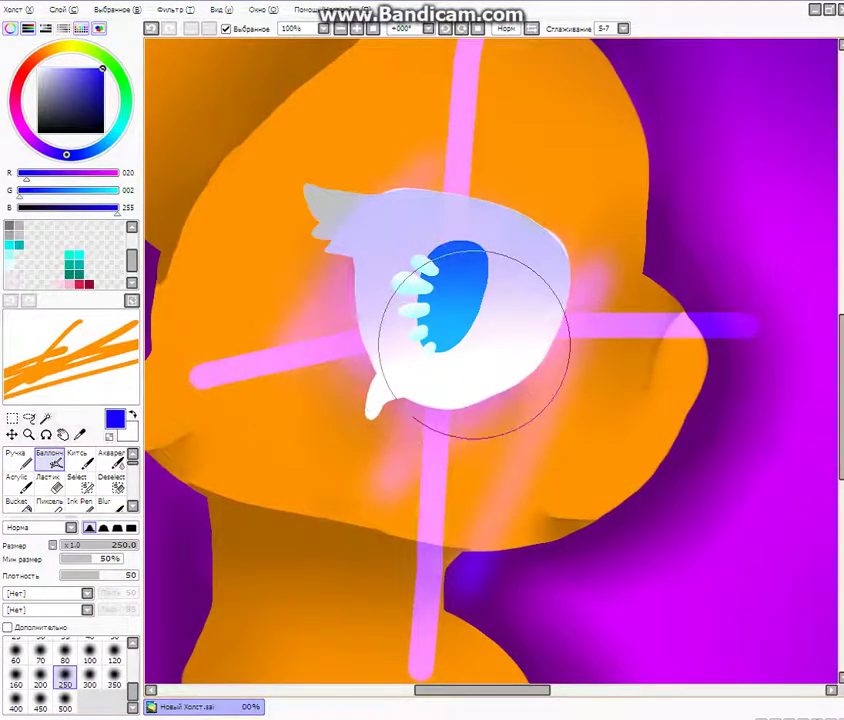
scroll(472, 380, "down", 4)
scroll(484, 352, "up", 2)
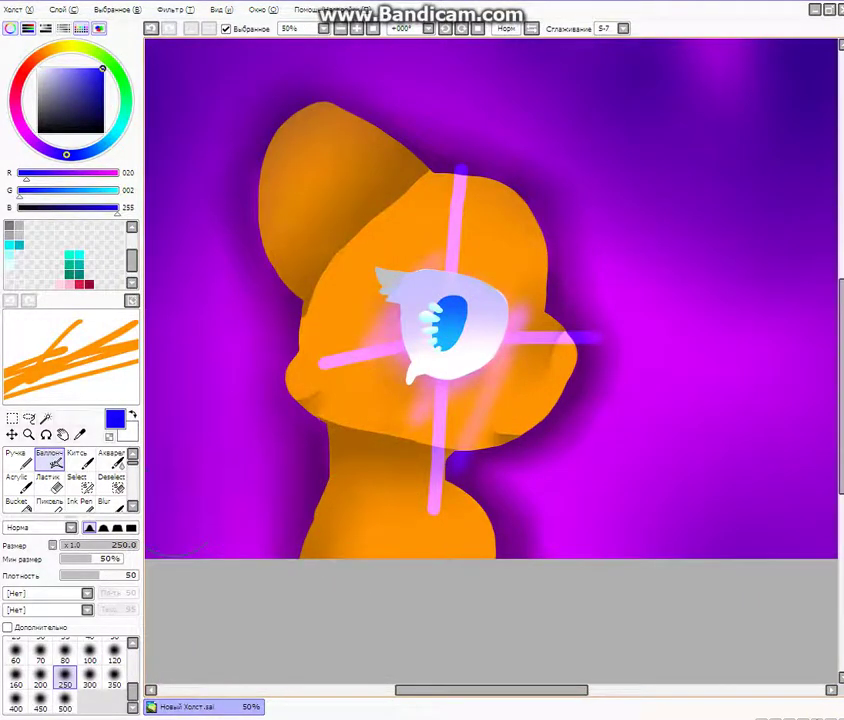
Step: Soften the light rays in front of and below the eye with the Blur brush at size 45
left_click(111, 504)
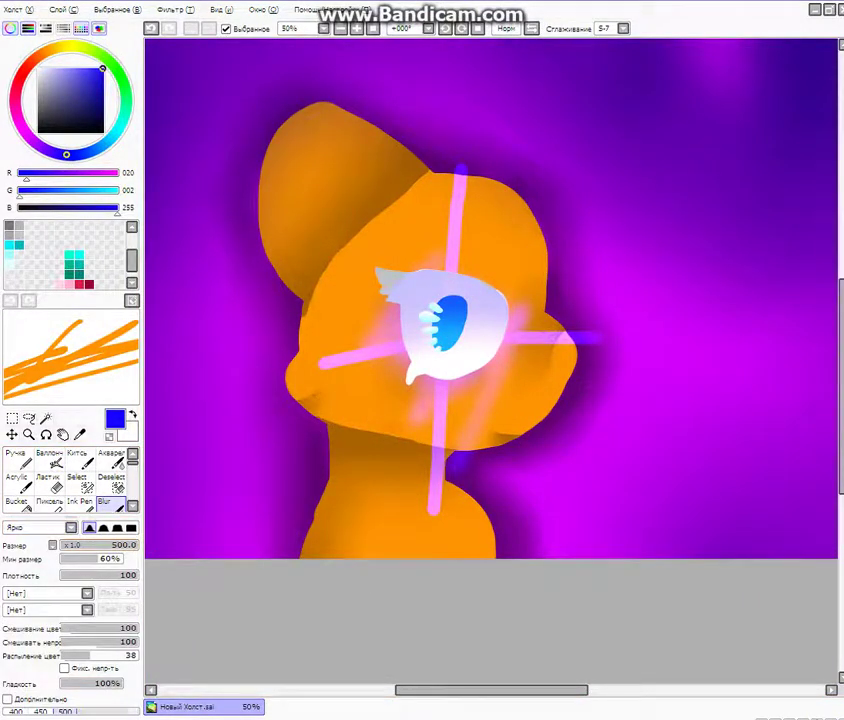
left_click_drag(131, 545, 95, 545)
scroll(508, 402, "down", 1)
scroll(508, 402, "up", 1)
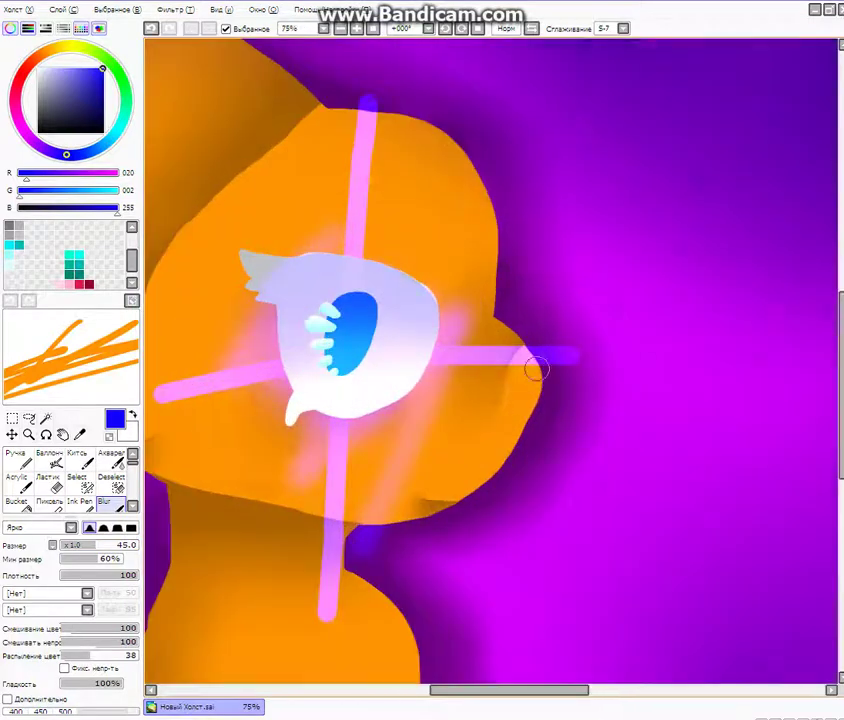
left_click_drag(563, 365, 416, 369)
left_click_drag(356, 414, 335, 607)
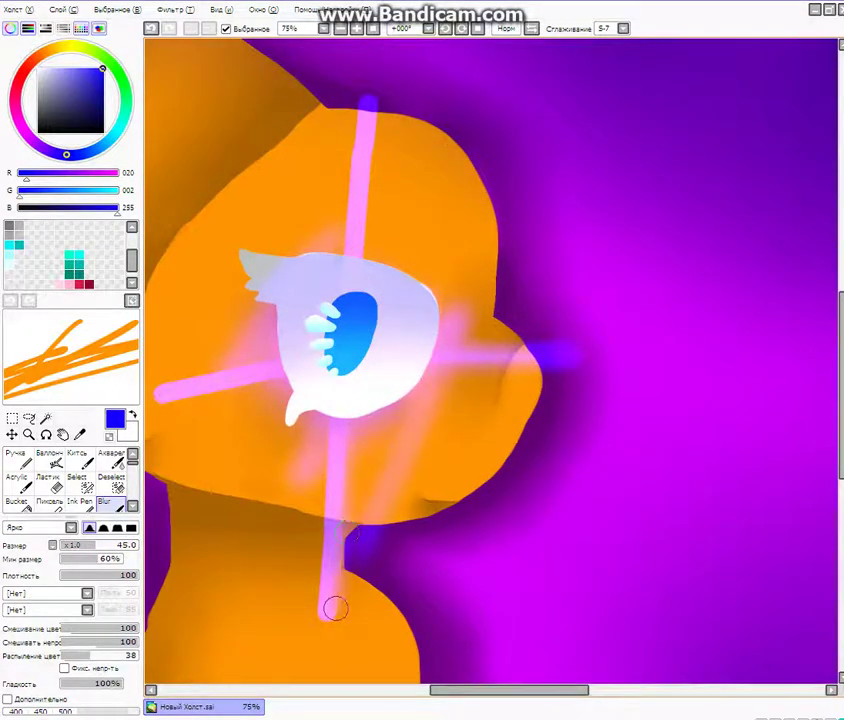
Step: Blur the remaining light rays behind and above the eye, softening their edges into the head and background
scroll(335, 430, "down", 2)
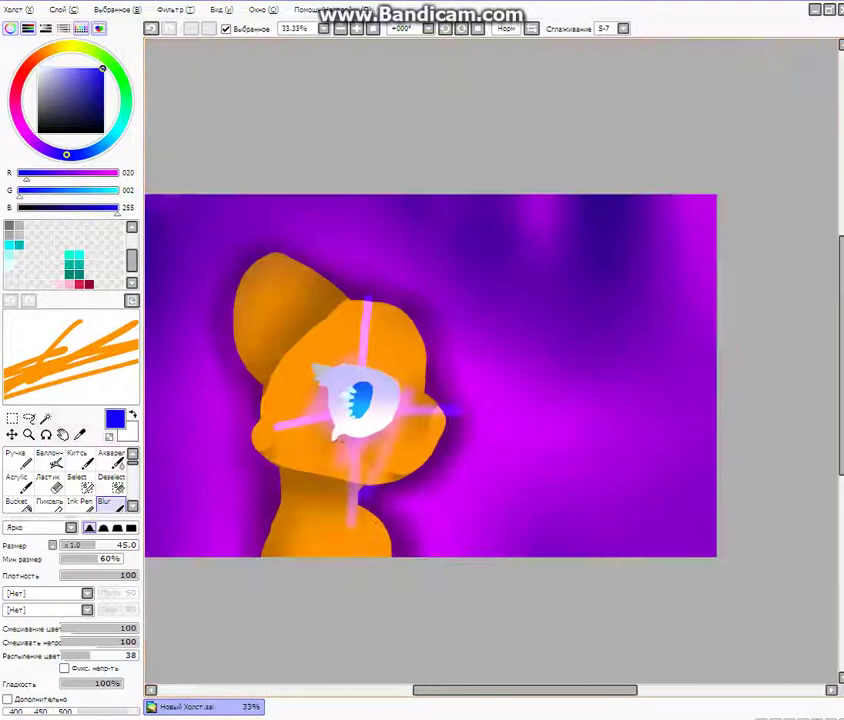
scroll(333, 435, "up", 2)
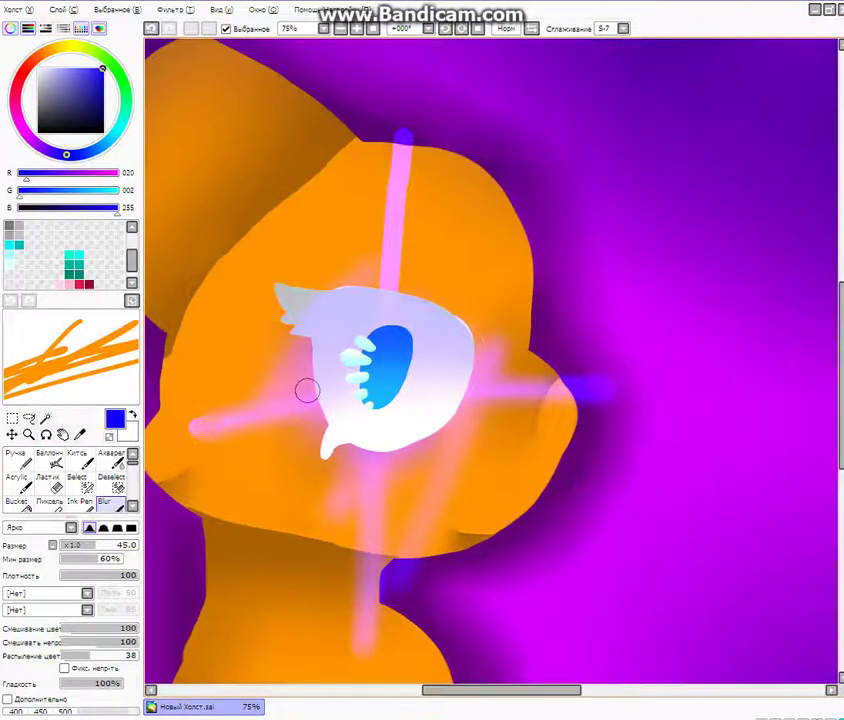
scroll(349, 430, "down", 2)
scroll(328, 441, "up", 2)
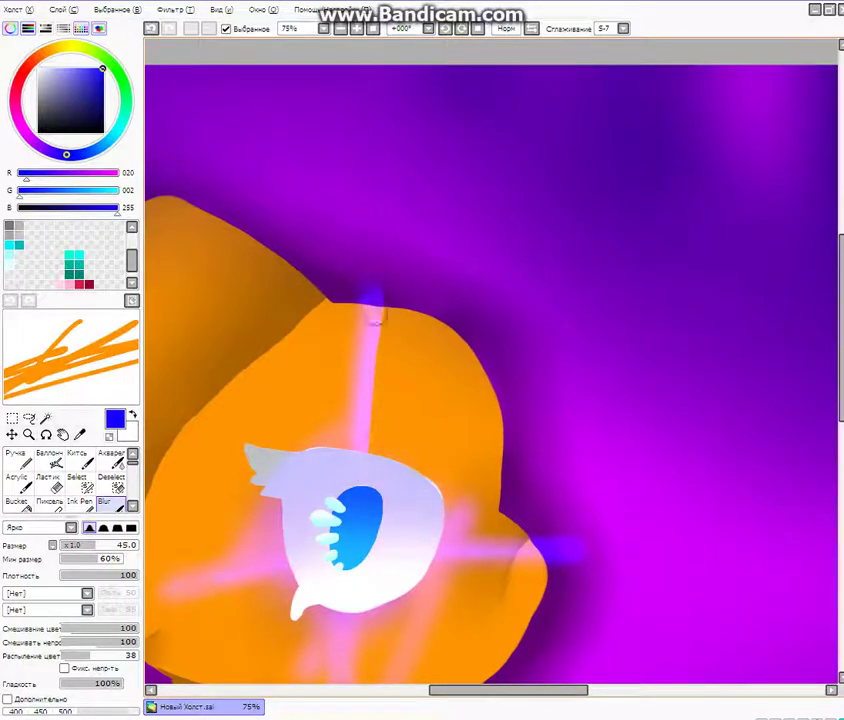
scroll(365, 425, "down", 1)
scroll(361, 403, "down", 2)
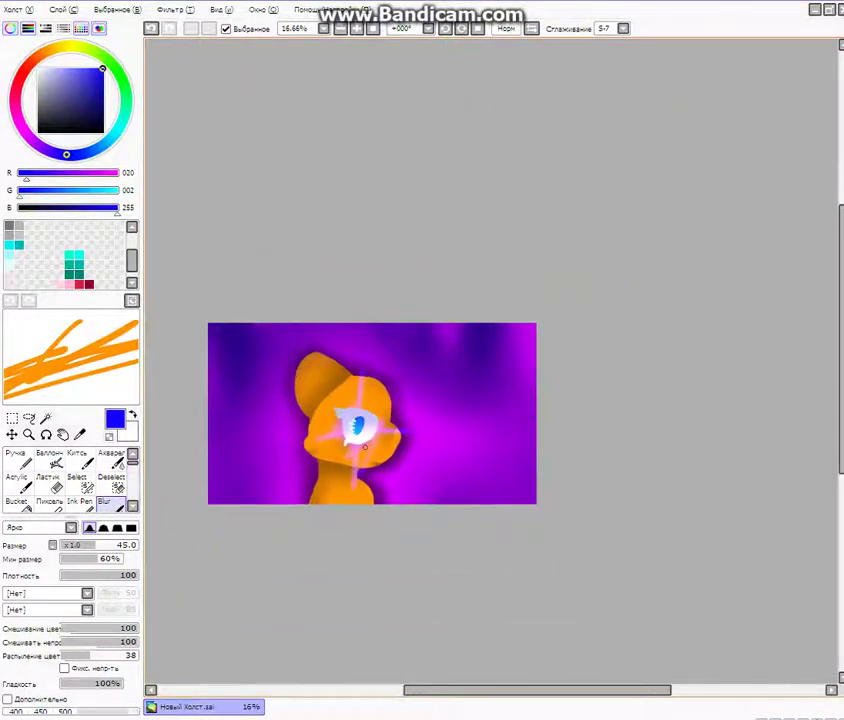
scroll(465, 350, "up", 3)
scroll(465, 350, "up", 1)
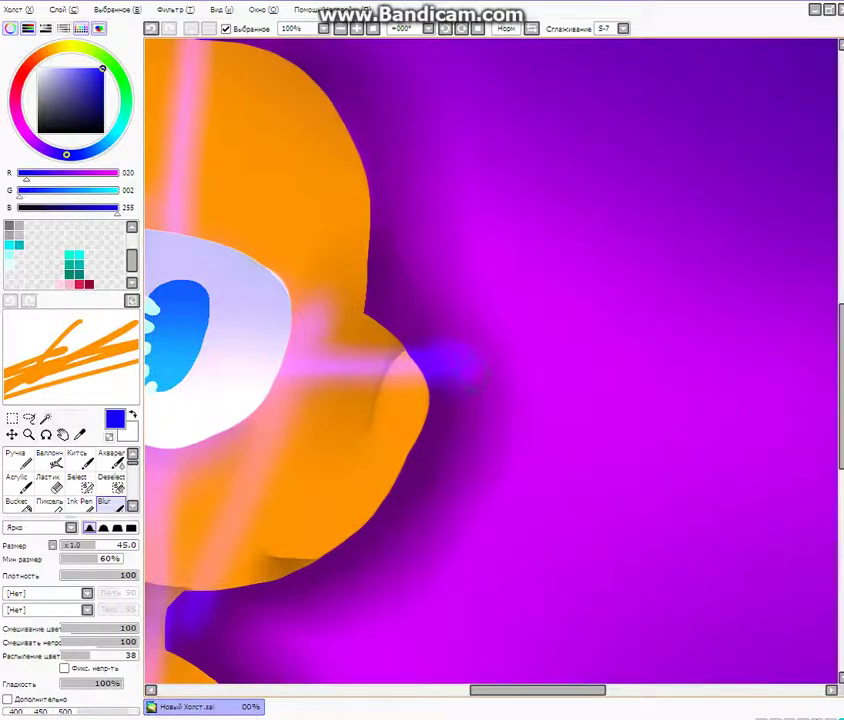
scroll(421, 383, "down", 6)
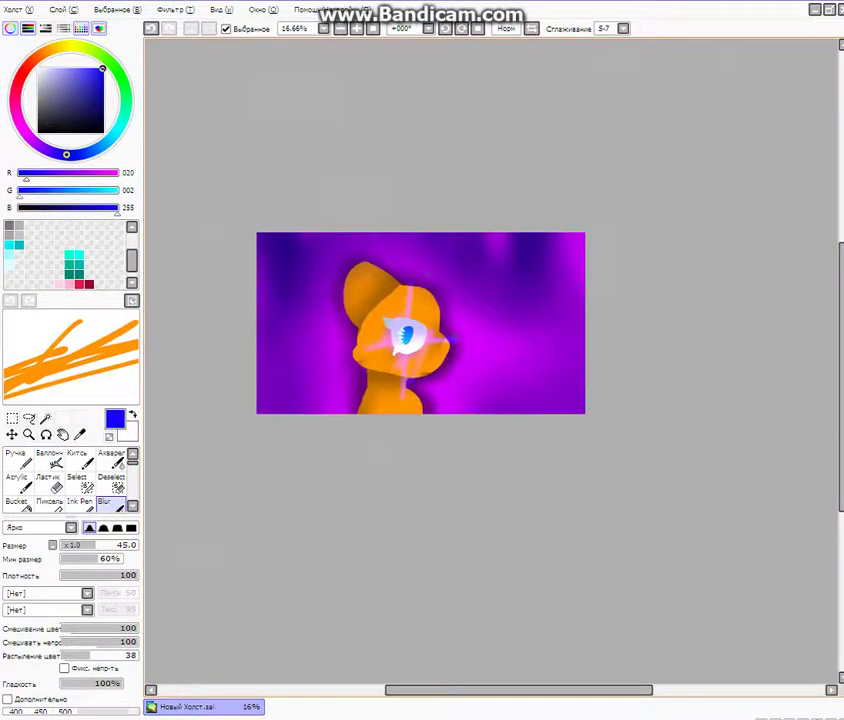
Step: Review how the picture is built up by hiding its layers and showing them again
scroll(437, 455, "down", 3)
scroll(430, 455, "up", 3)
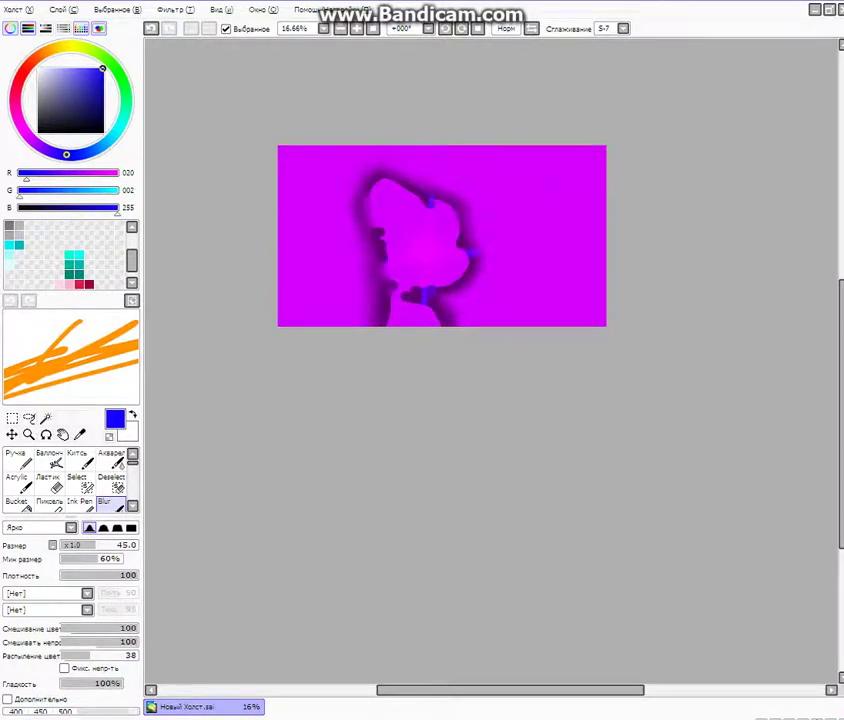
key("ctrl+z")
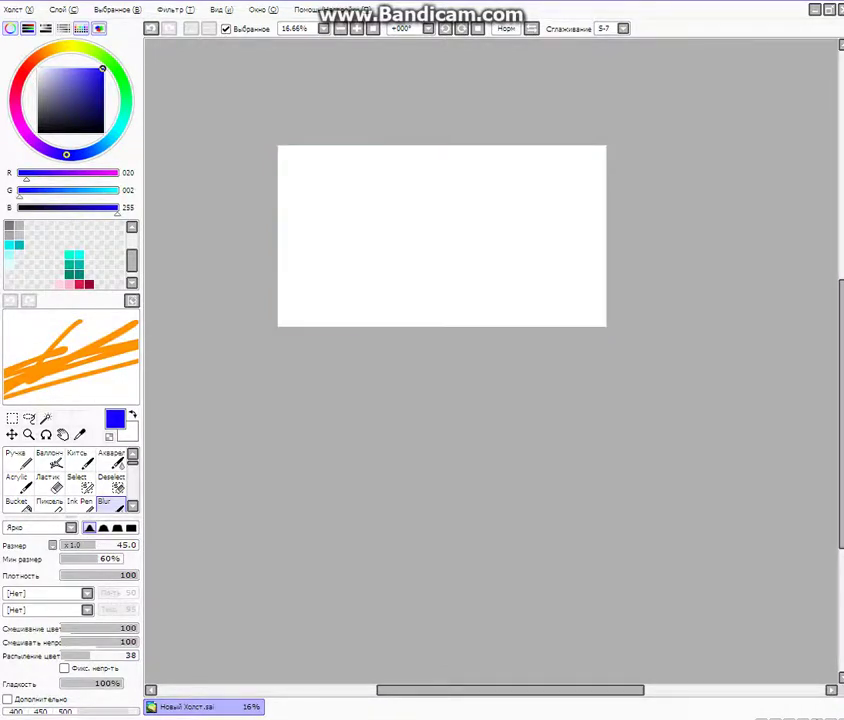
key("ctrl+y")
key("ctrl+y")
key("ctrl+y")
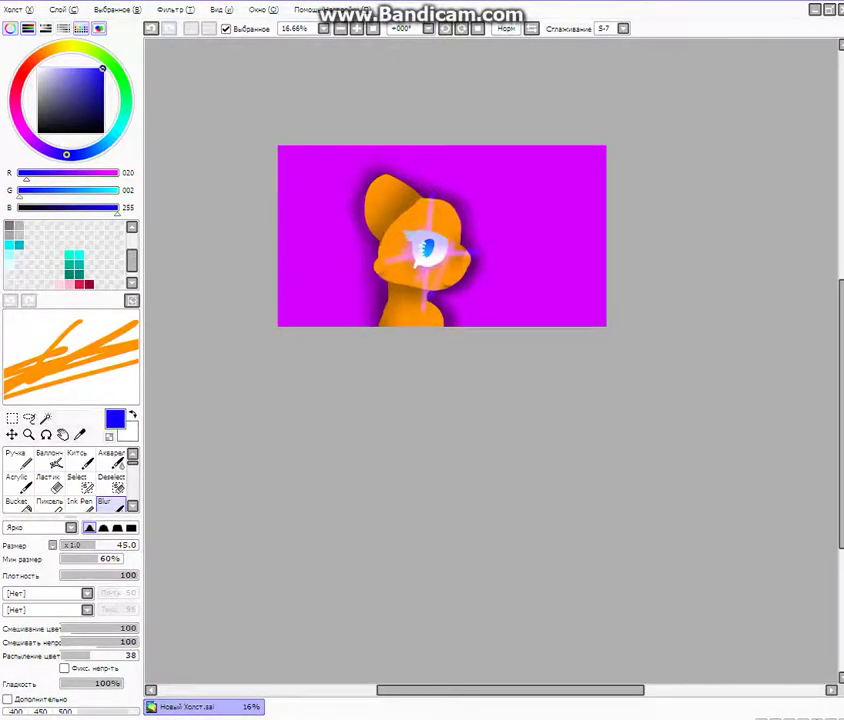
key("ctrl+y")
key("ctrl+y")
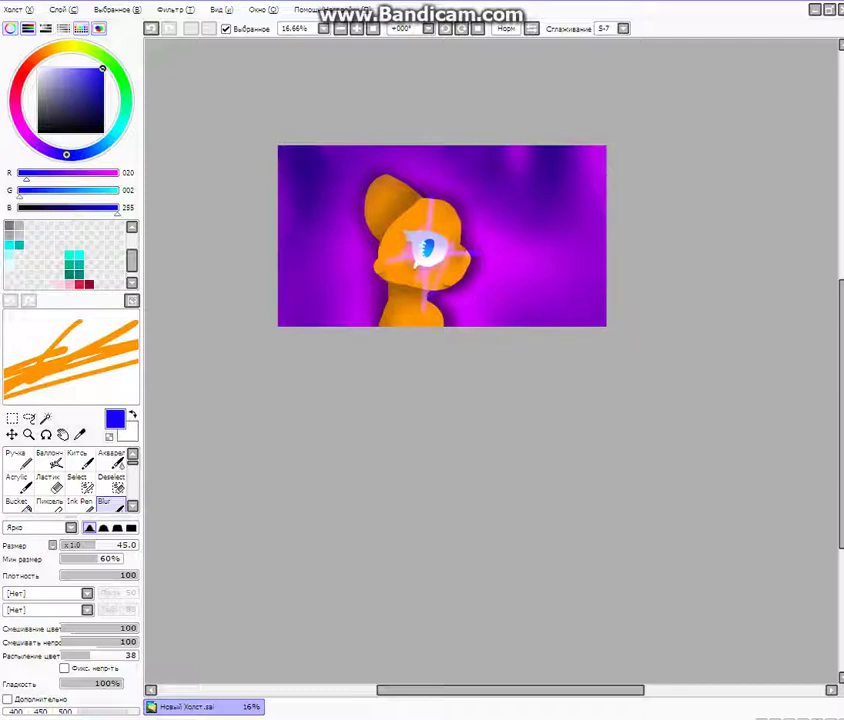
scroll(430, 362, "down", 2)
scroll(430, 362, "up", 3)
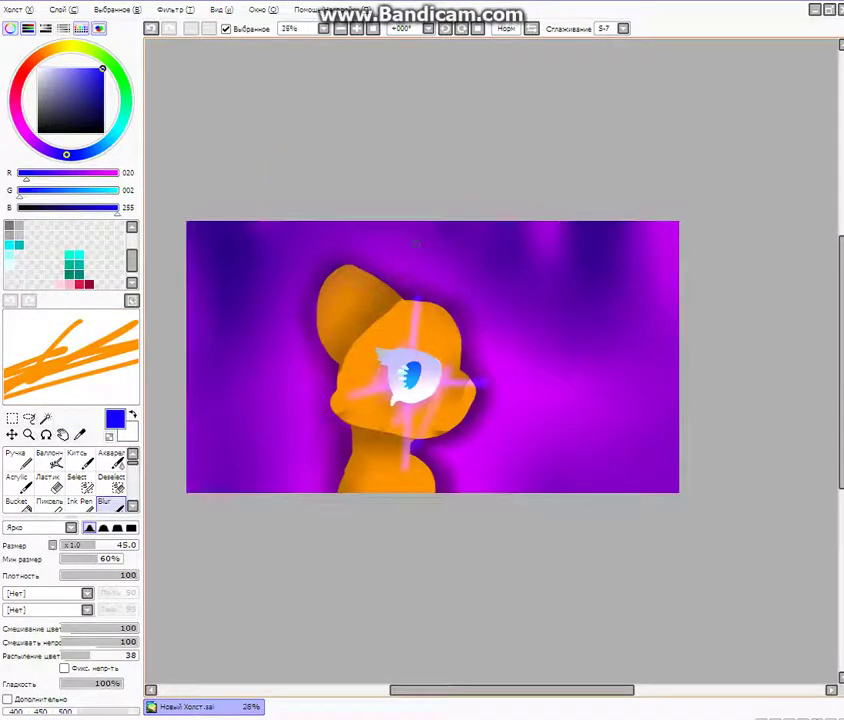
scroll(430, 362, "down", 1)
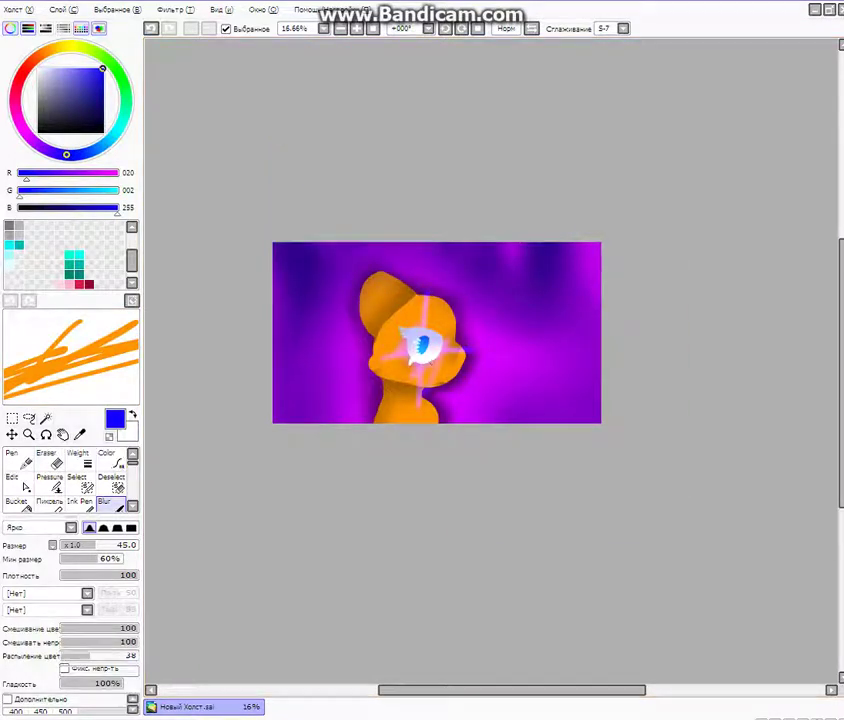
Step: Draw the star's first sharp-cornered line in black with the linework Curve tool at size 20 beside the neck, and make it semi-transparent
left_click(38, 132)
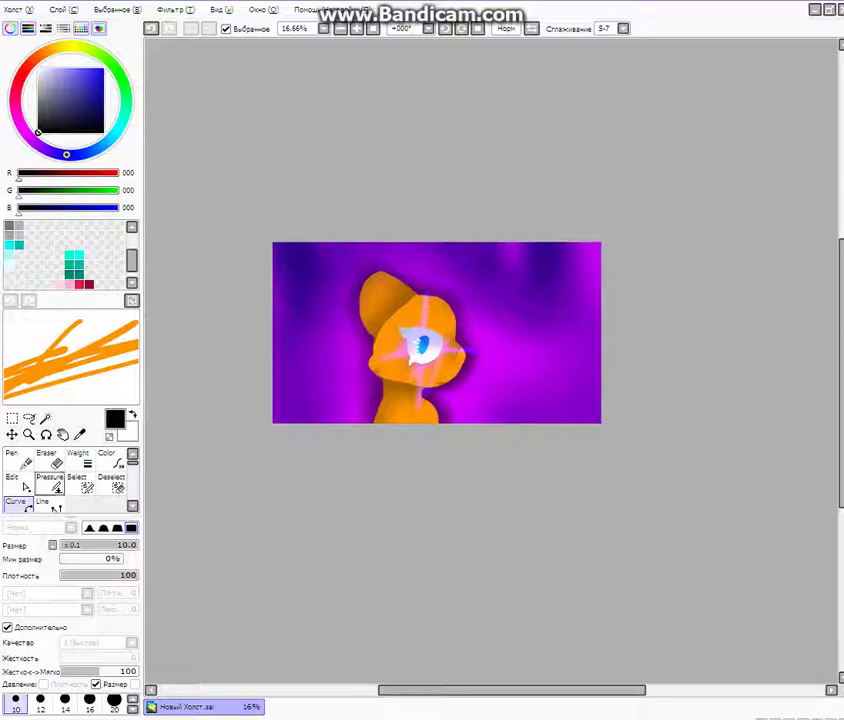
scroll(323, 361, "down", 1)
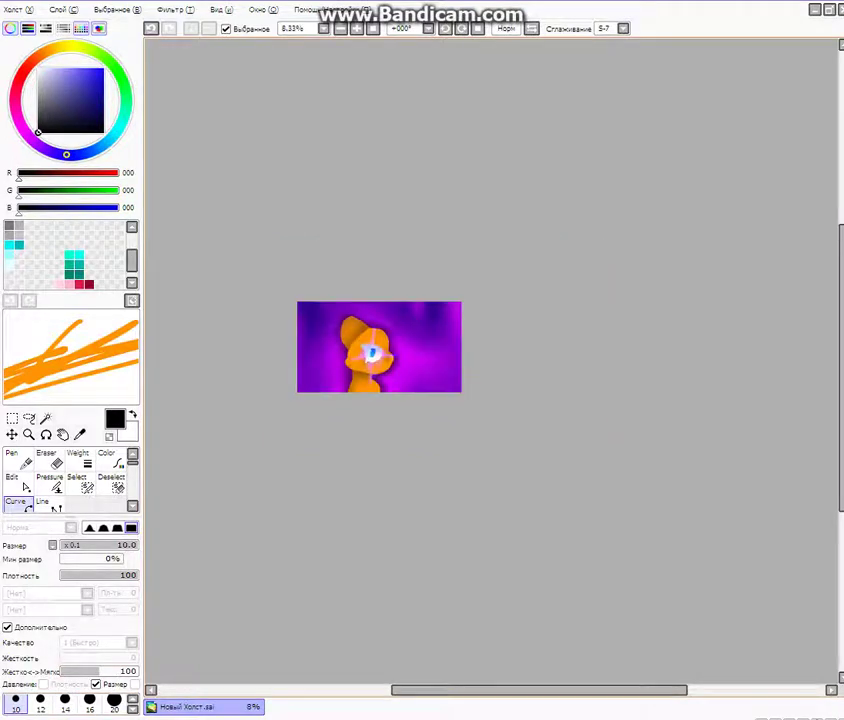
scroll(349, 367, "up", 1)
scroll(407, 407, "up", 5)
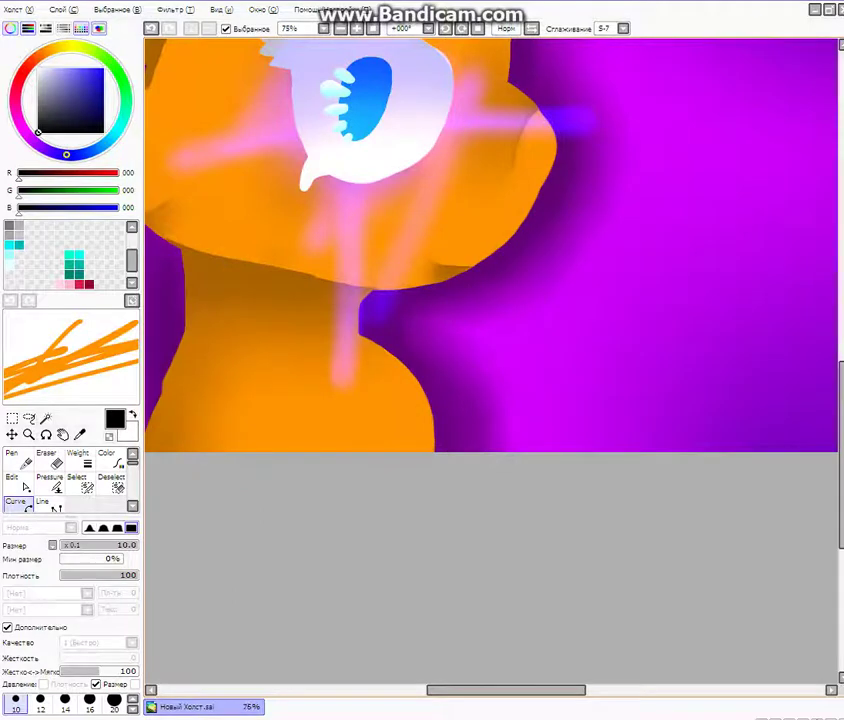
left_click(114, 703)
scroll(268, 443, "down", 5)
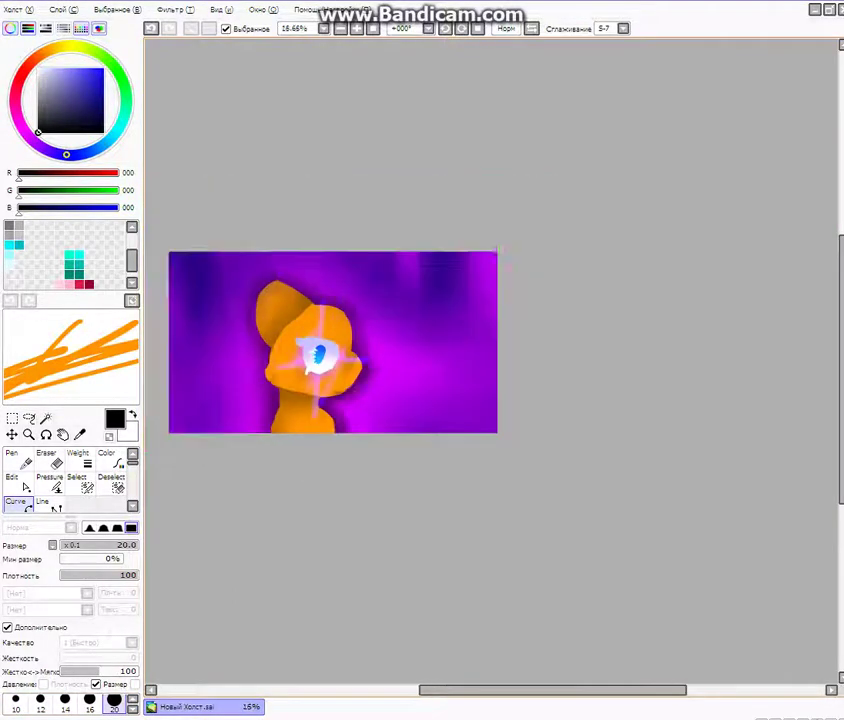
scroll(348, 403, "up", 3)
scroll(390, 413, "down", 2)
scroll(390, 413, "up", 5)
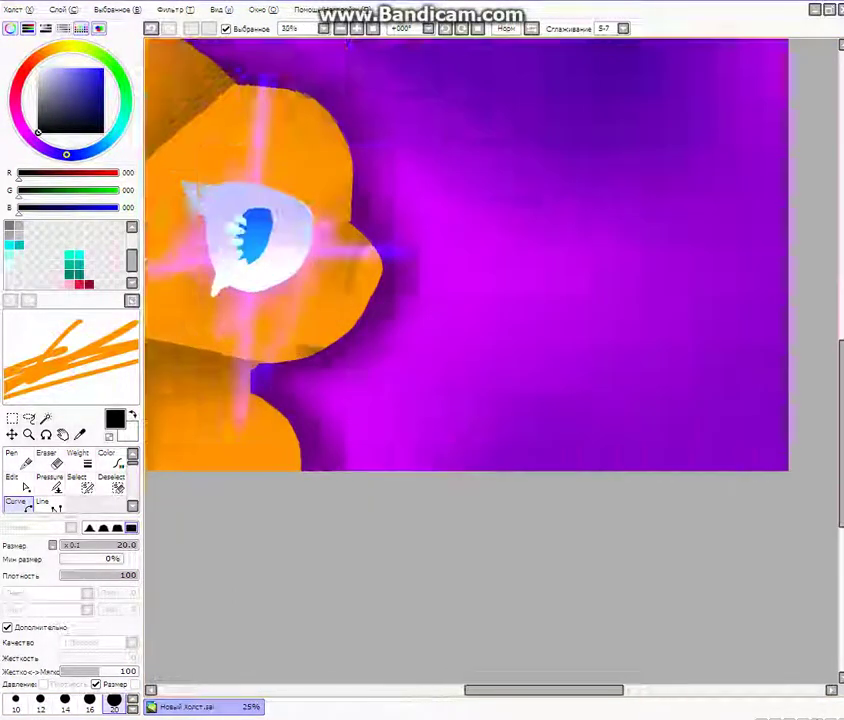
mouse_move(378, 412)
left_mouse_down()
mouse_move(716, 398)
mouse_move(682, 396)
mouse_move(714, 394)
mouse_move(581, 552)
mouse_move(457, 624)
left_mouse_up()
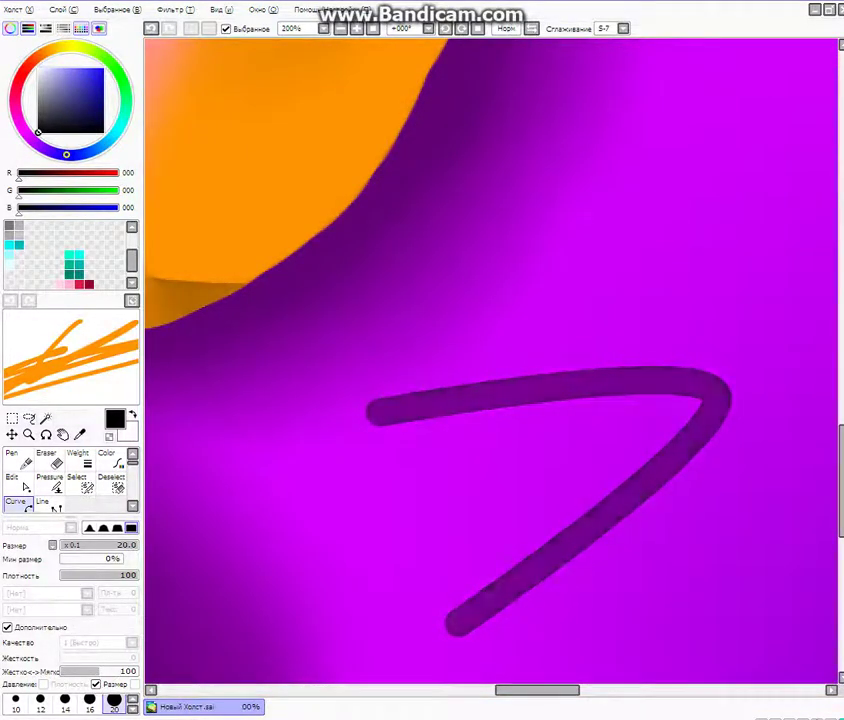
scroll(214, 284, "down", 2)
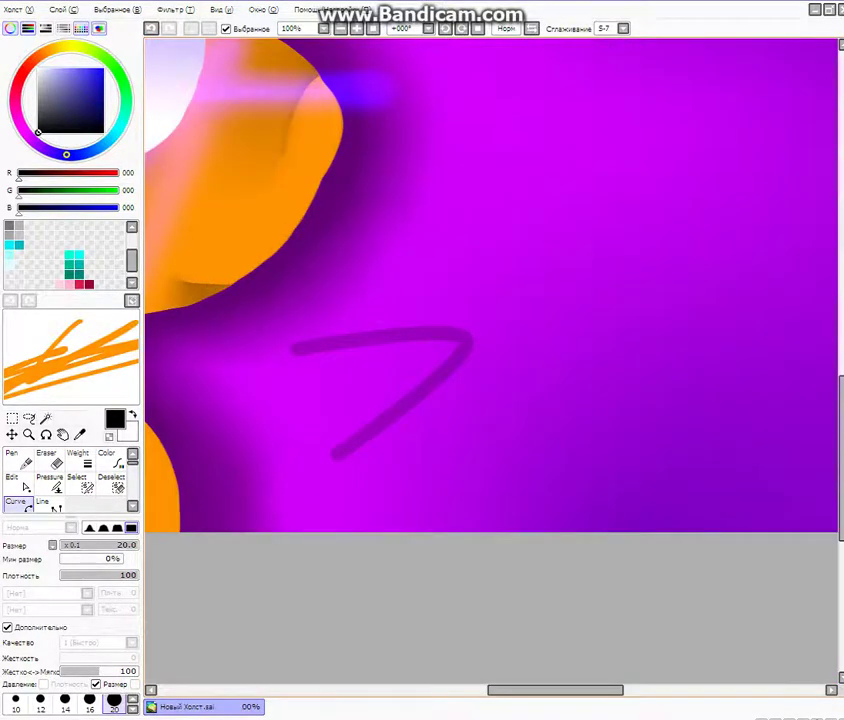
scroll(340, 436, "up", 2)
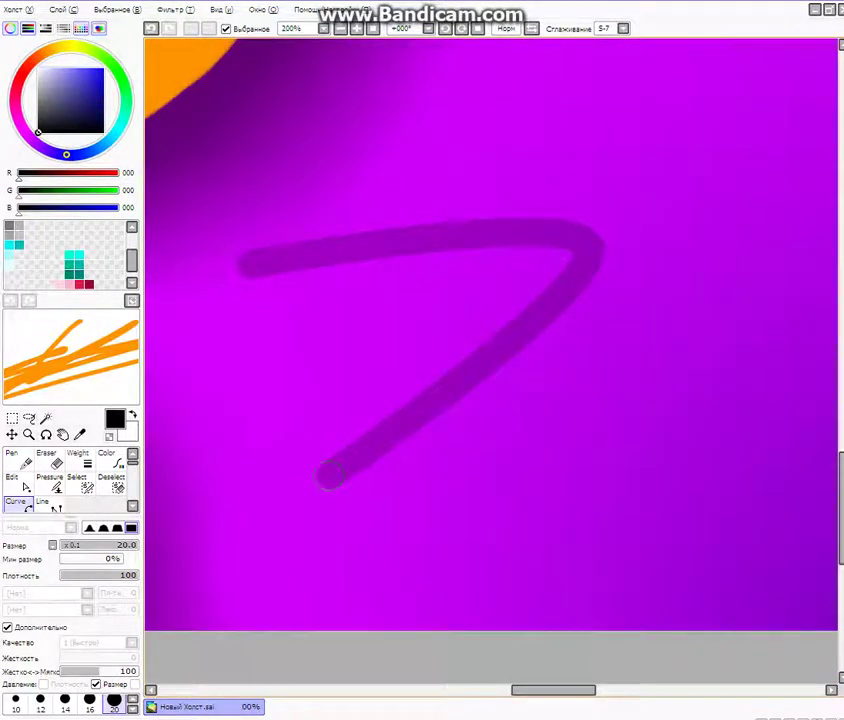
Step: Complete the five-pointed star with crossing curve lines that join the two ends of the first line
mouse_move(330, 478)
left_mouse_down()
mouse_move(392, 125)
mouse_move(471, 220)
mouse_move(505, 468)
mouse_move(328, 400)
mouse_move(288, 333)
mouse_move(282, 305)
mouse_move(245, 262)
left_mouse_up()
scroll(354, 305, "down", 2)
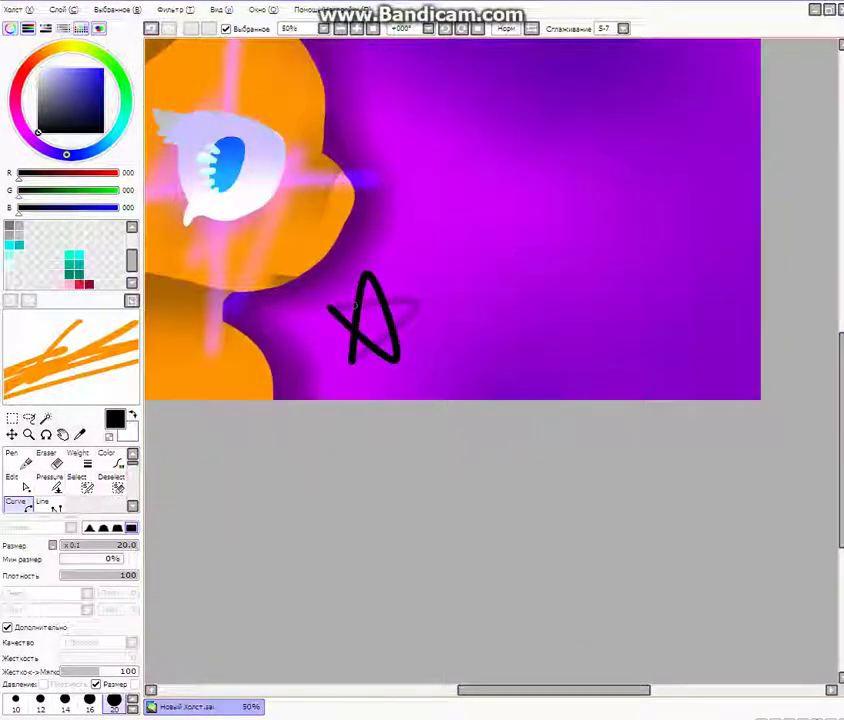
scroll(354, 305, "up", 1)
key("Return")
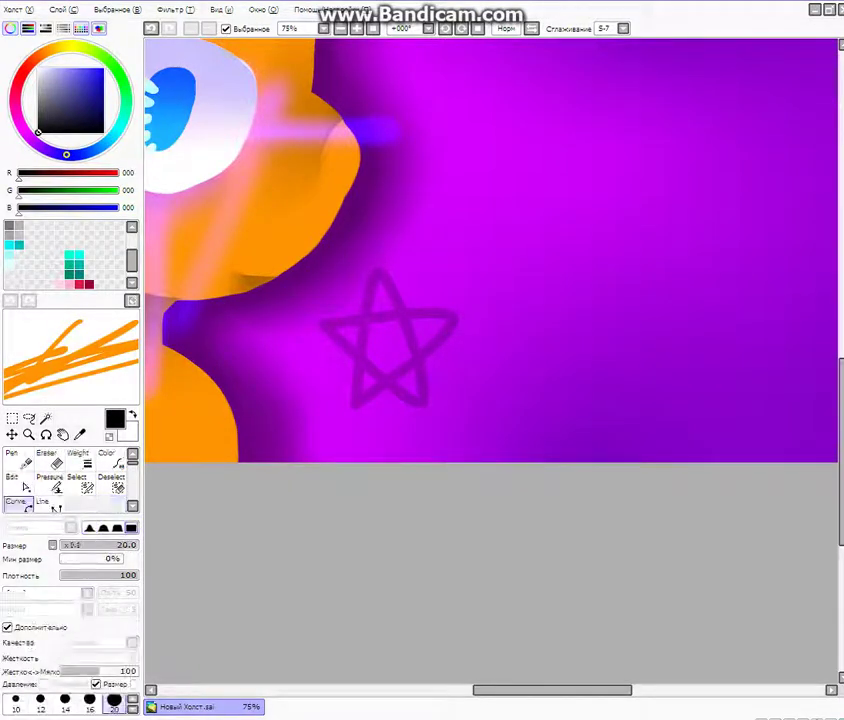
Step: Select the rectangular area around the star and move the star onto the animal's chin and neck
left_click(12, 419)
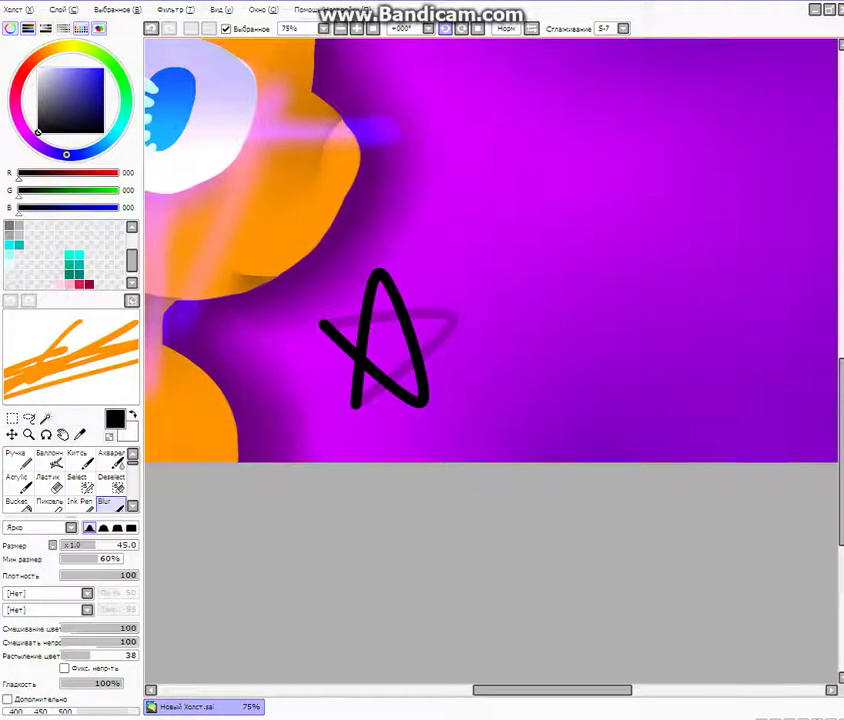
key("ctrl+t")
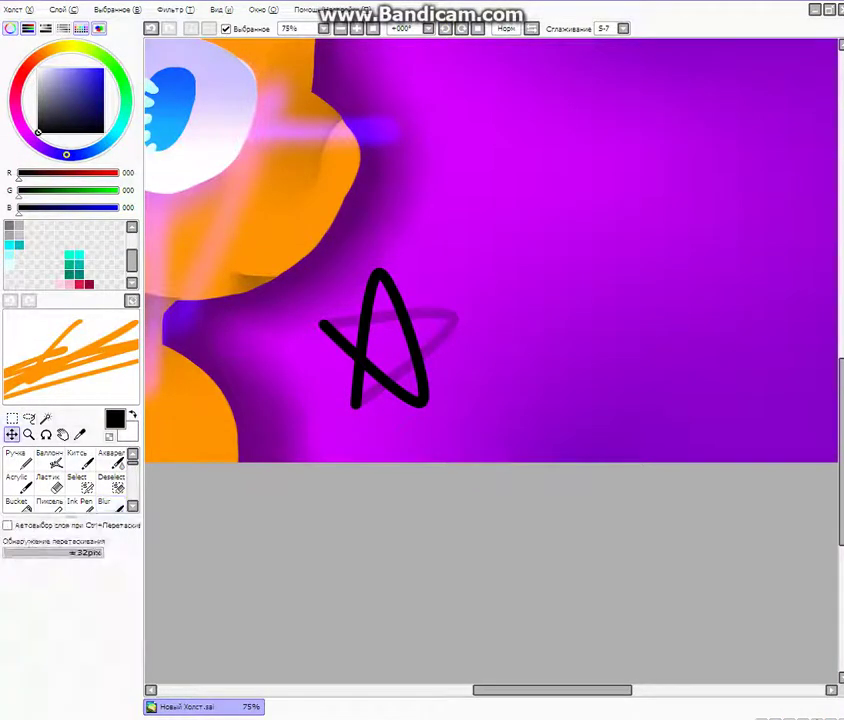
left_click_drag(293, 225, 516, 466)
scroll(565, 456, "down", 2)
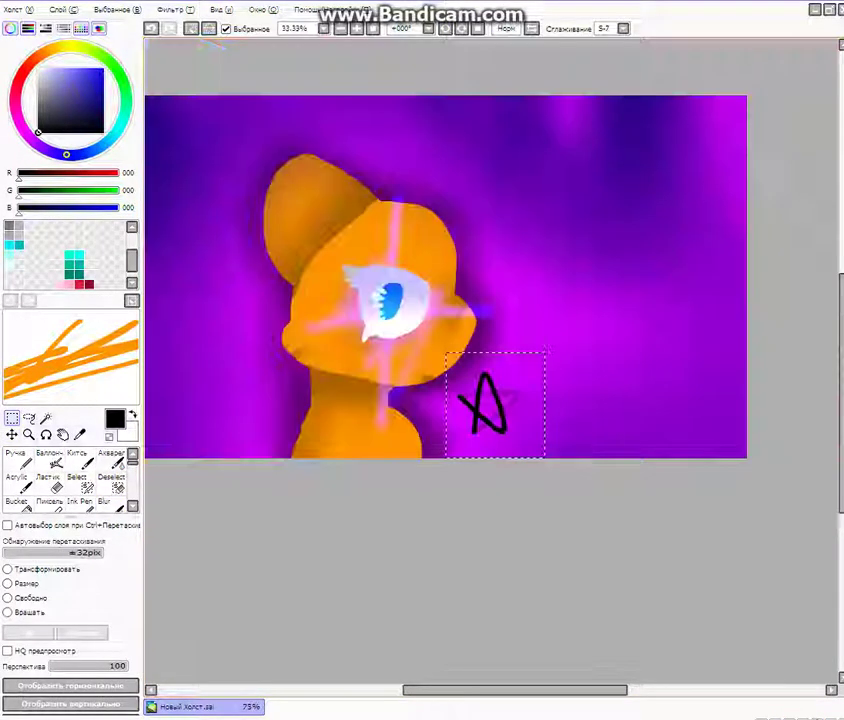
scroll(480, 407, "up", 2)
left_click_drag(495, 400, 304, 374)
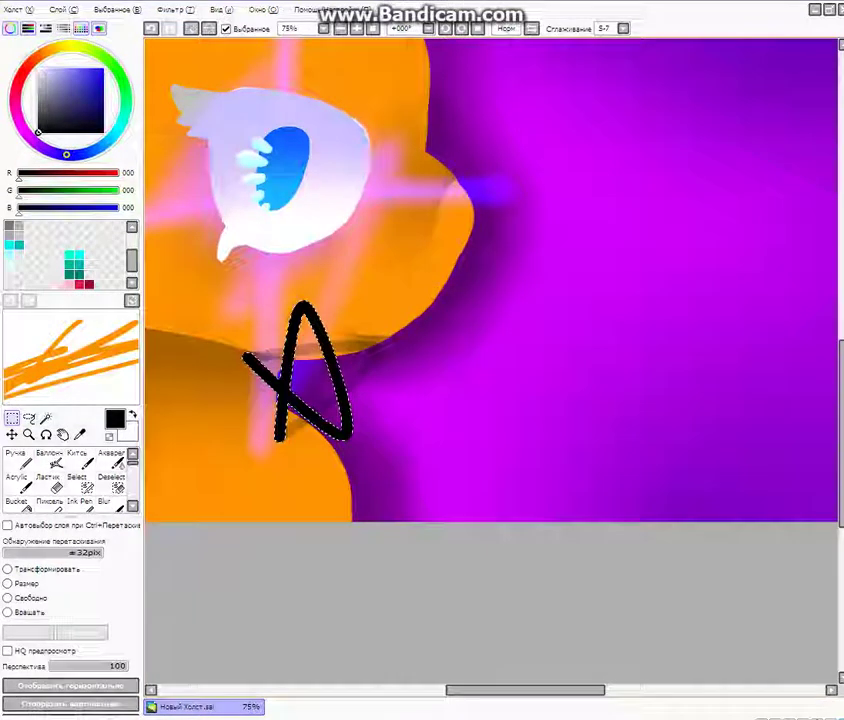
Step: Move the star to the back of the cheek and neck, and start a free transform on it
scroll(443, 366, "down", 2)
scroll(400, 350, "up", 1)
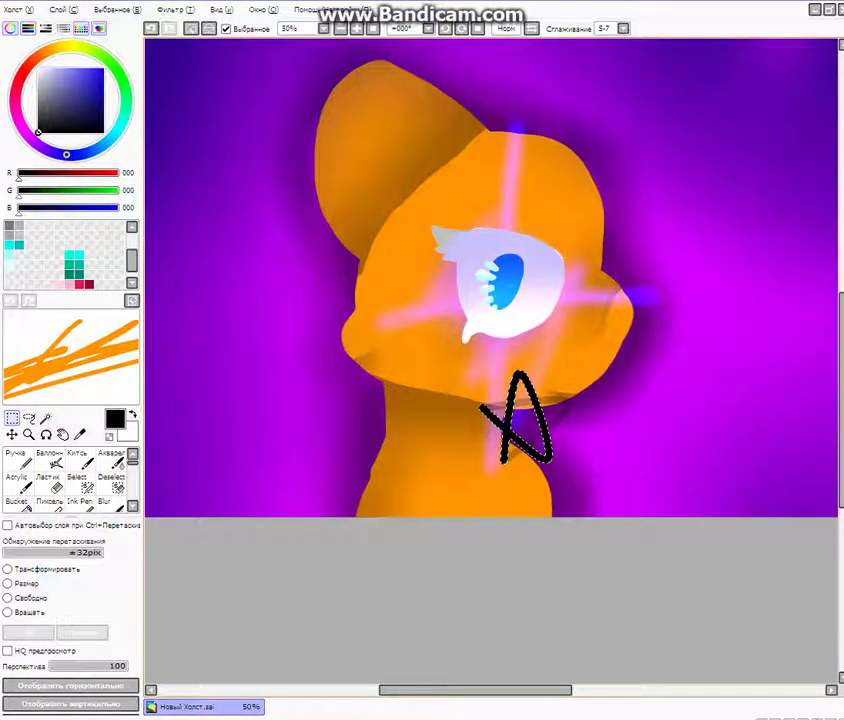
left_click_drag(515, 418, 382, 392)
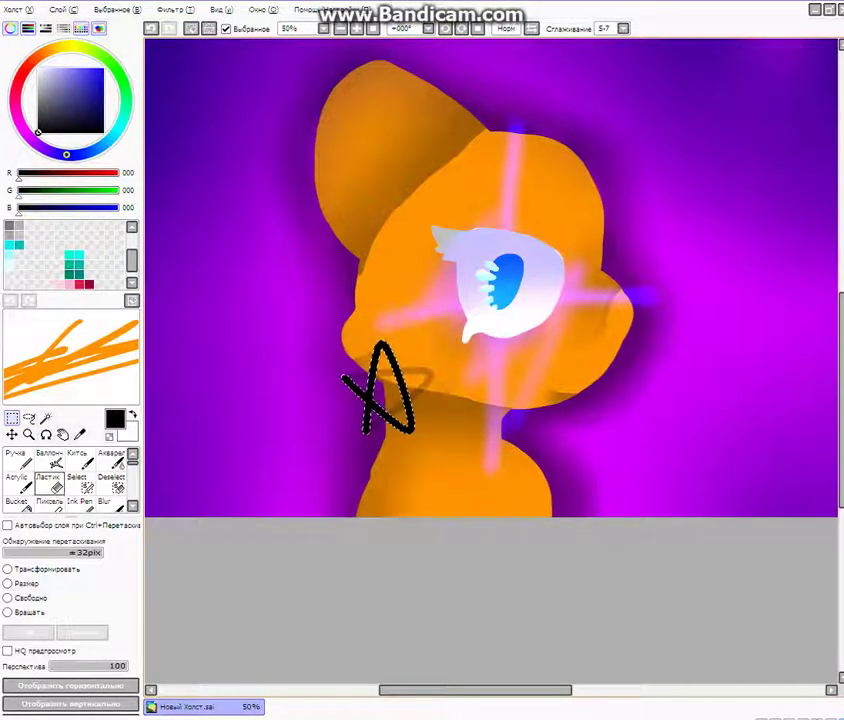
key("ctrl+t")
scroll(402, 355, "up", 3)
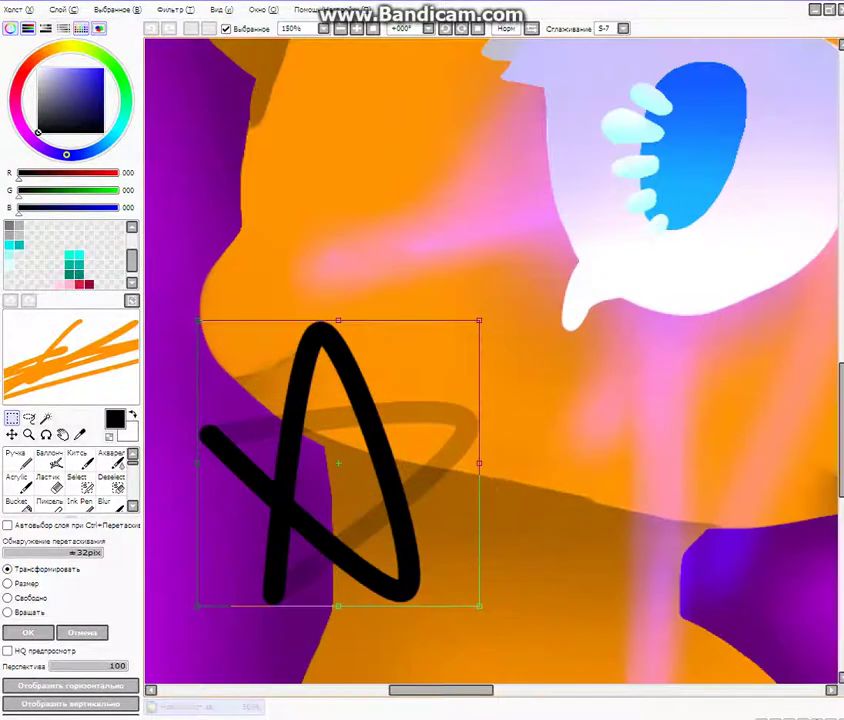